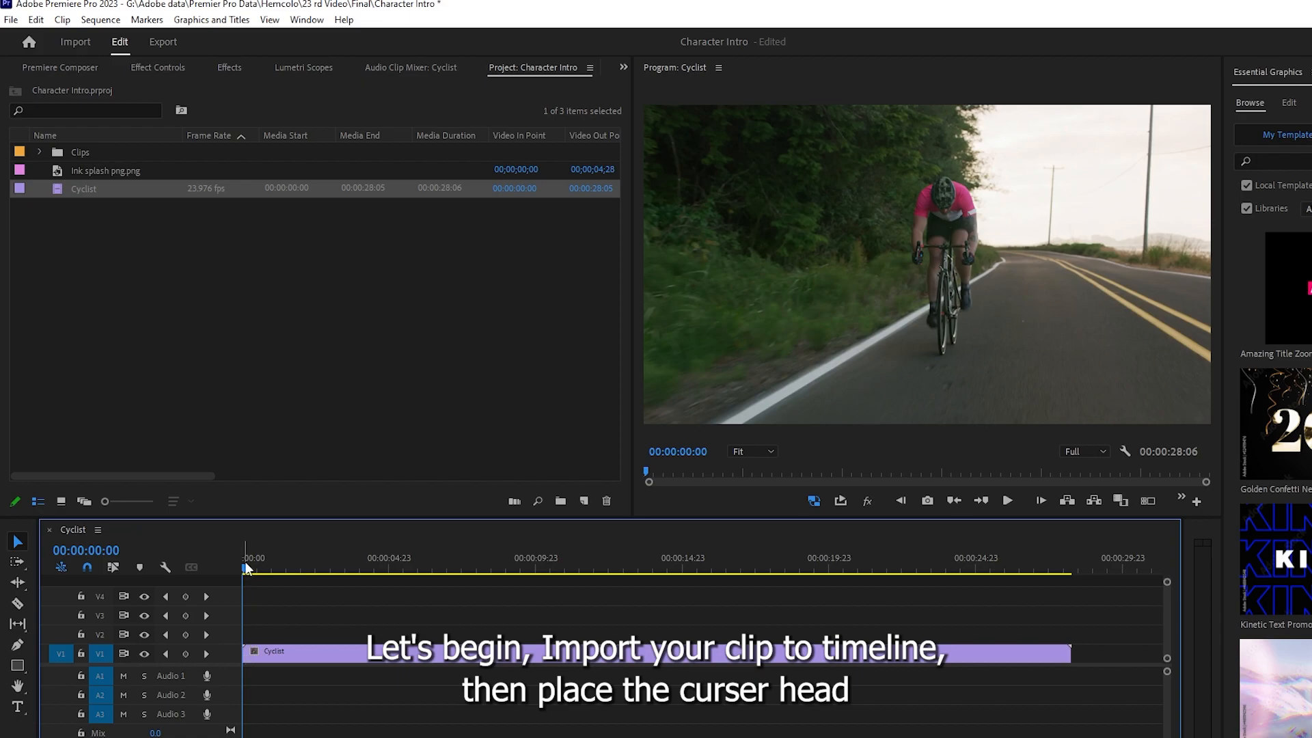
Step: Split the Cyclist clip at 00:00:02:04 and export that frame as a PNG imported into the project
{"action": "left_click_drag", "start_coordinate": [245, 564], "coordinate": [308, 577]}
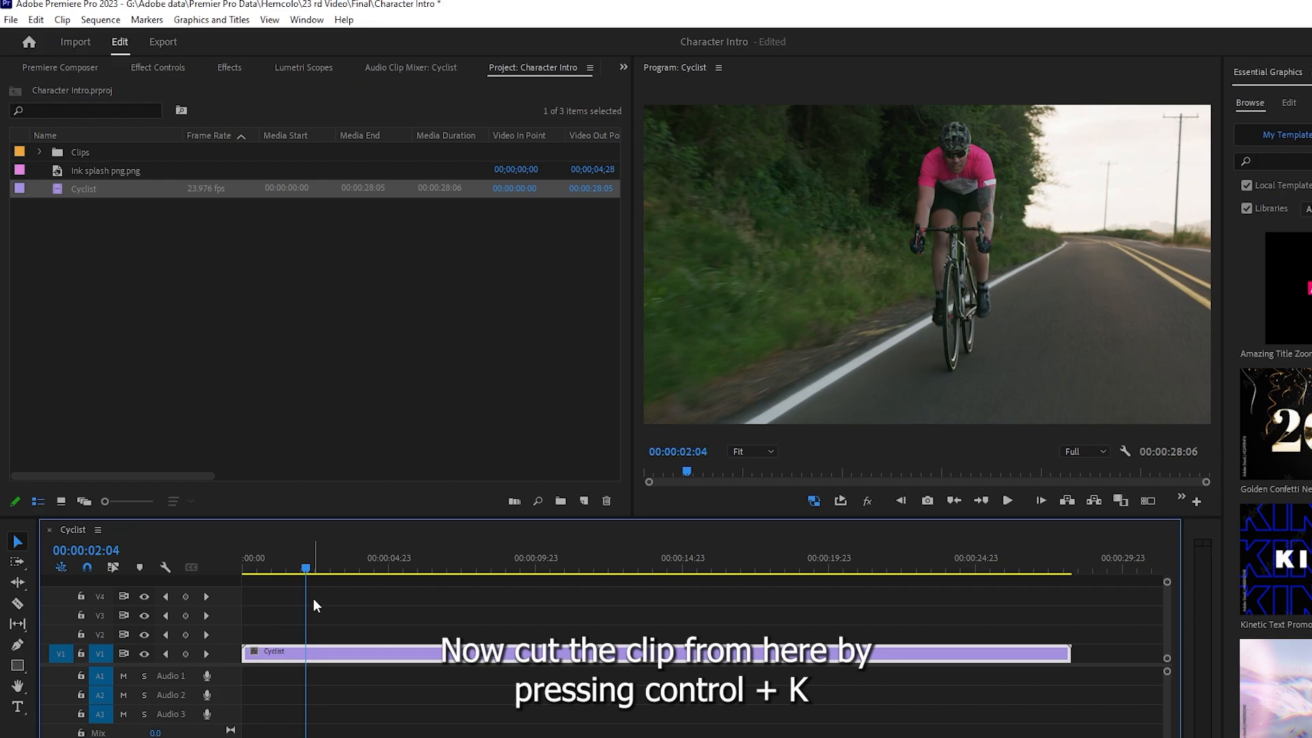
{"action": "key", "text": "ctrl+k"}
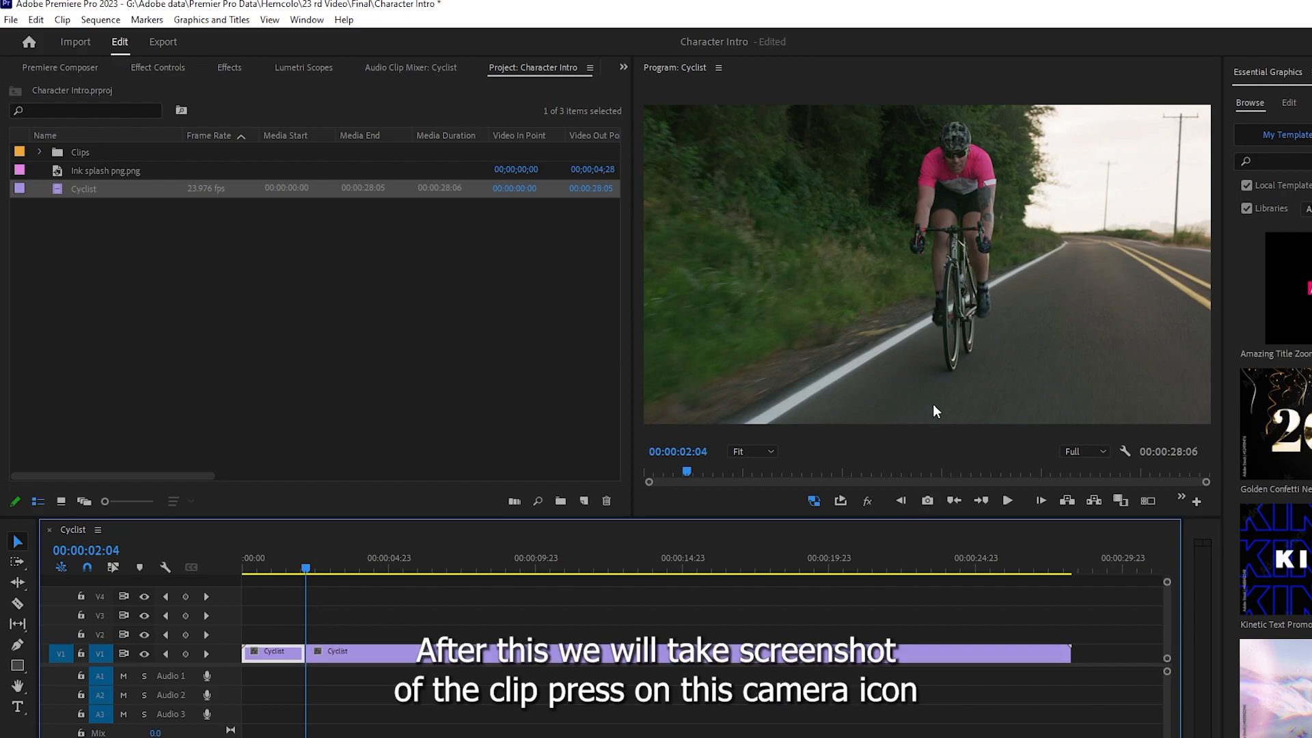
{"action": "left_click", "coordinate": [928, 500]}
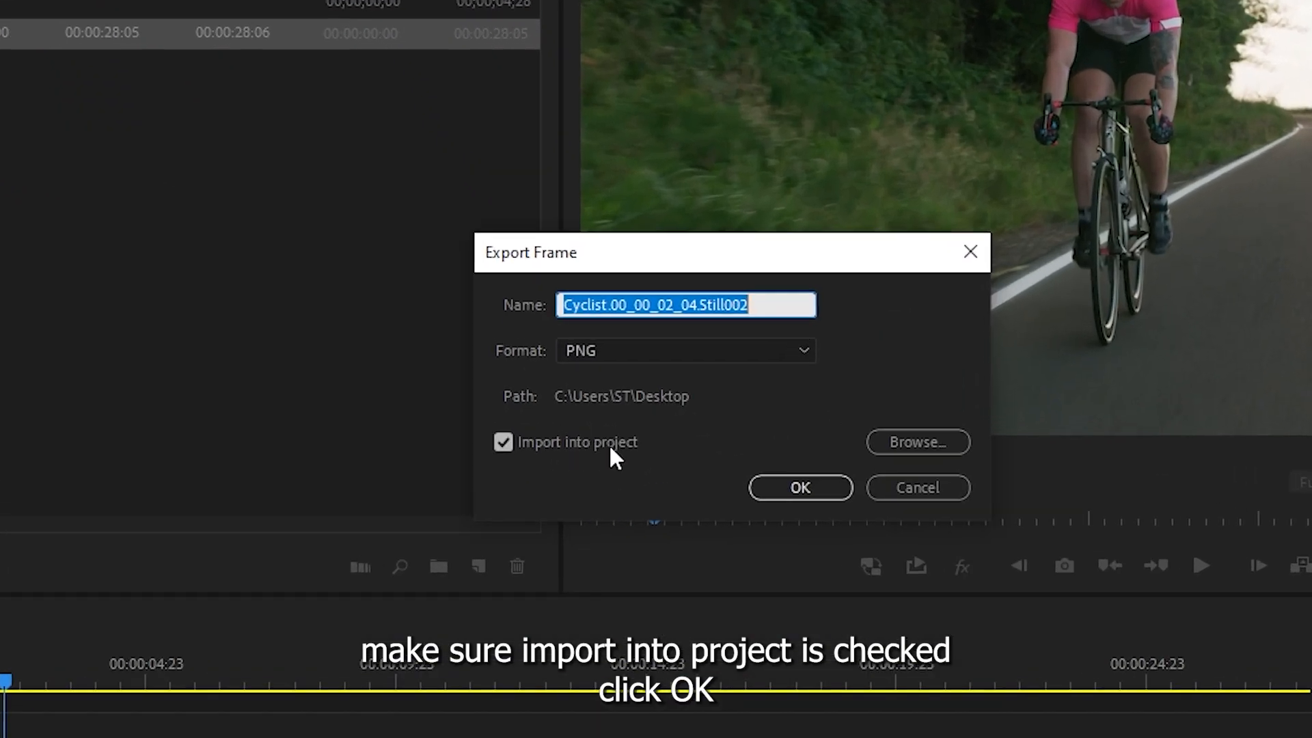
{"action": "left_click", "coordinate": [806, 488]}
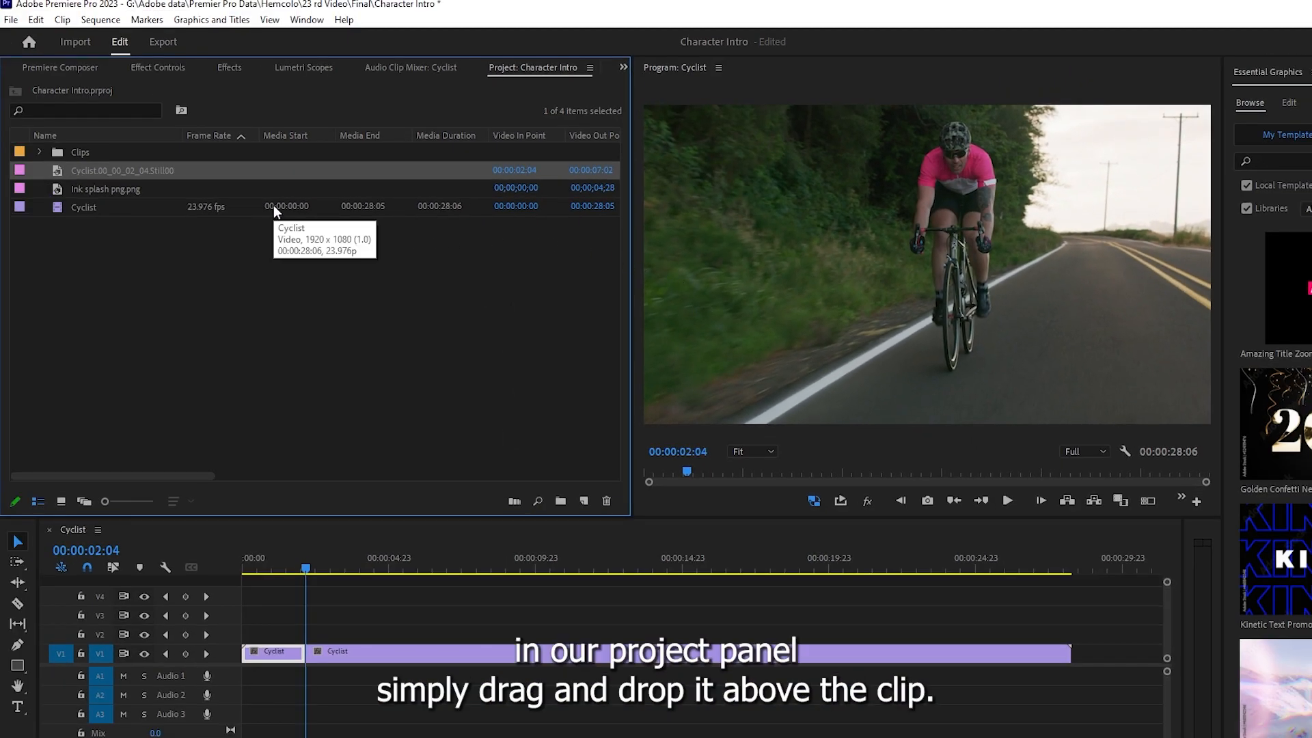
Step: Place the exported still on V2 at the cut and shorten it to about two seconds
{"action": "left_click", "coordinate": [211, 371]}
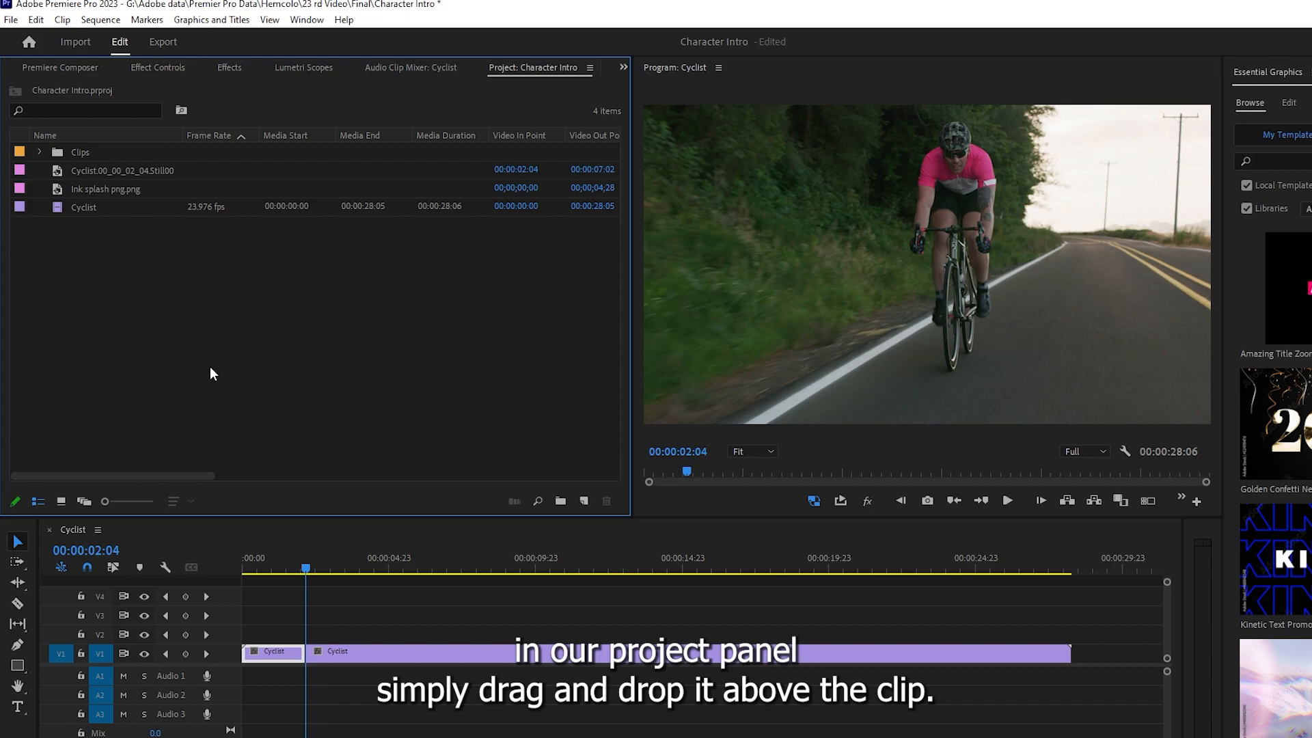
{"action": "left_click_drag", "start_coordinate": [109, 170], "coordinate": [311, 643]}
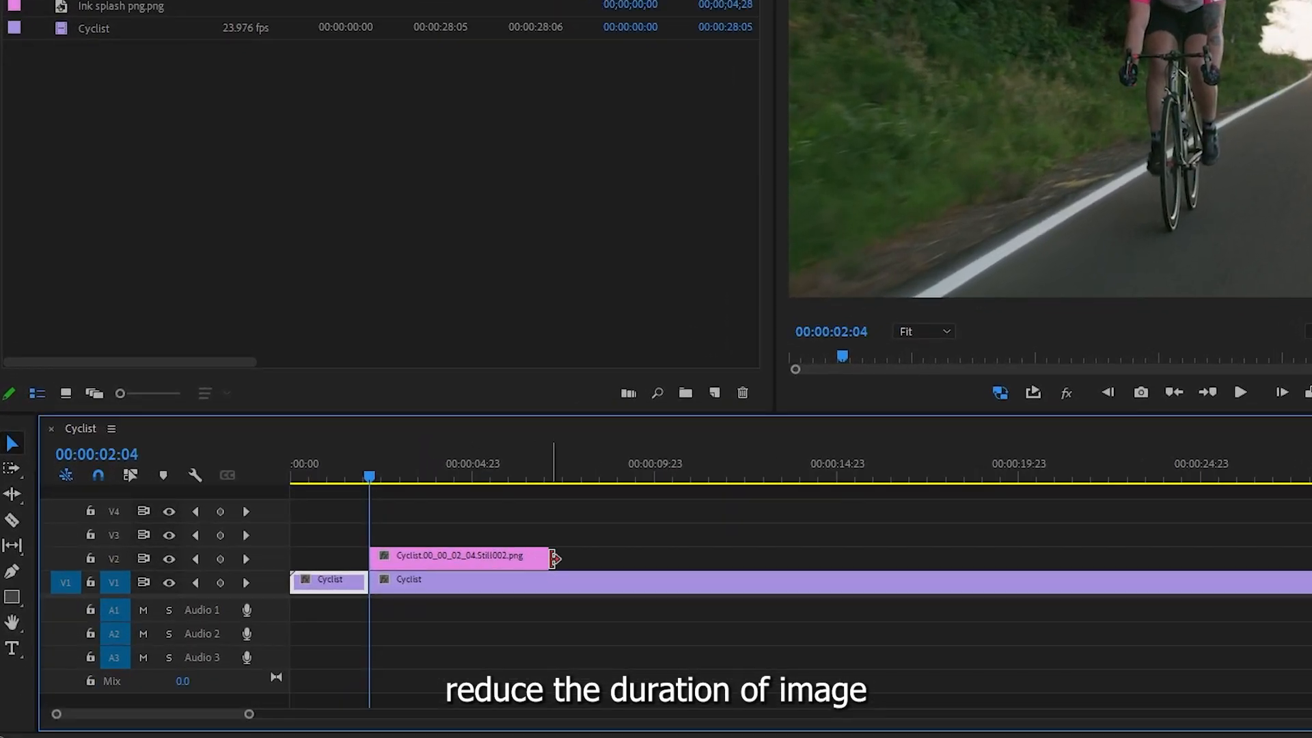
{"action": "left_click_drag", "start_coordinate": [555, 558], "coordinate": [451, 551]}
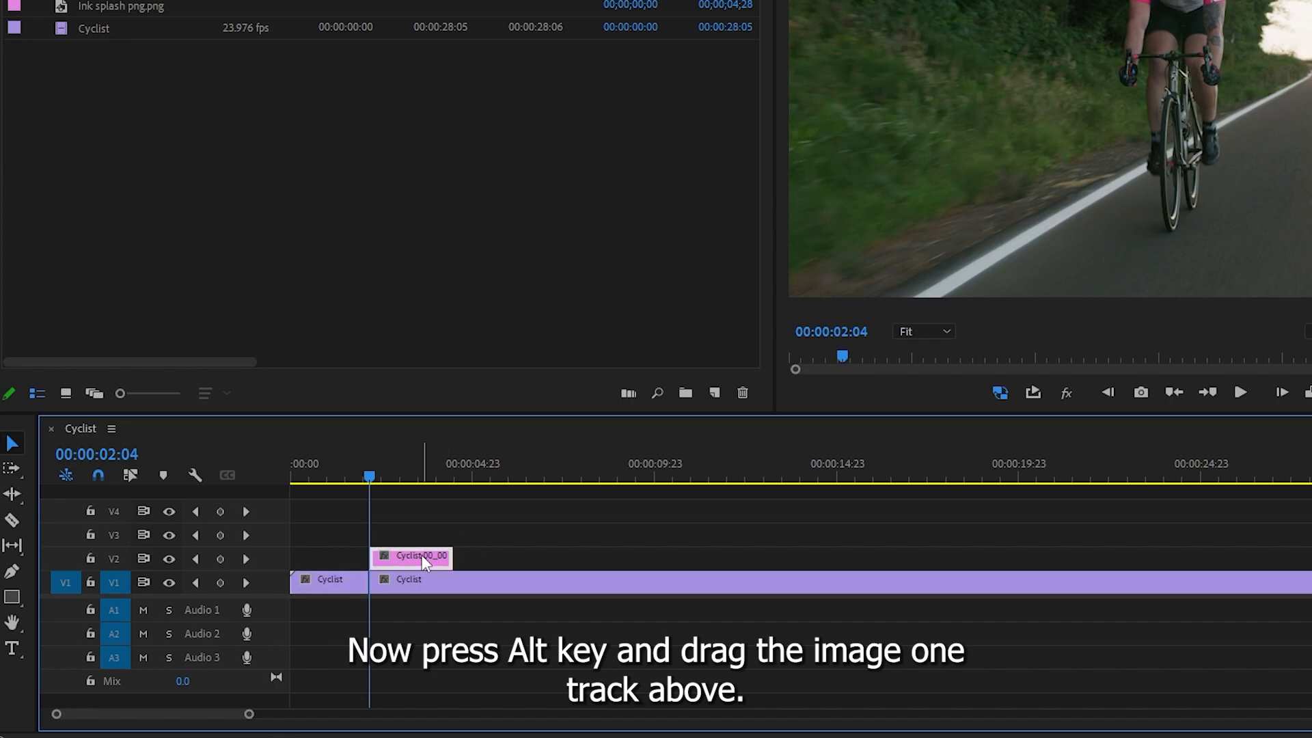
Step: Duplicate the still onto V3 and start a pen-drawn opacity mask on the copy
{"action": "left_click_drag", "start_coordinate": [421, 550], "coordinate": [420, 533]}
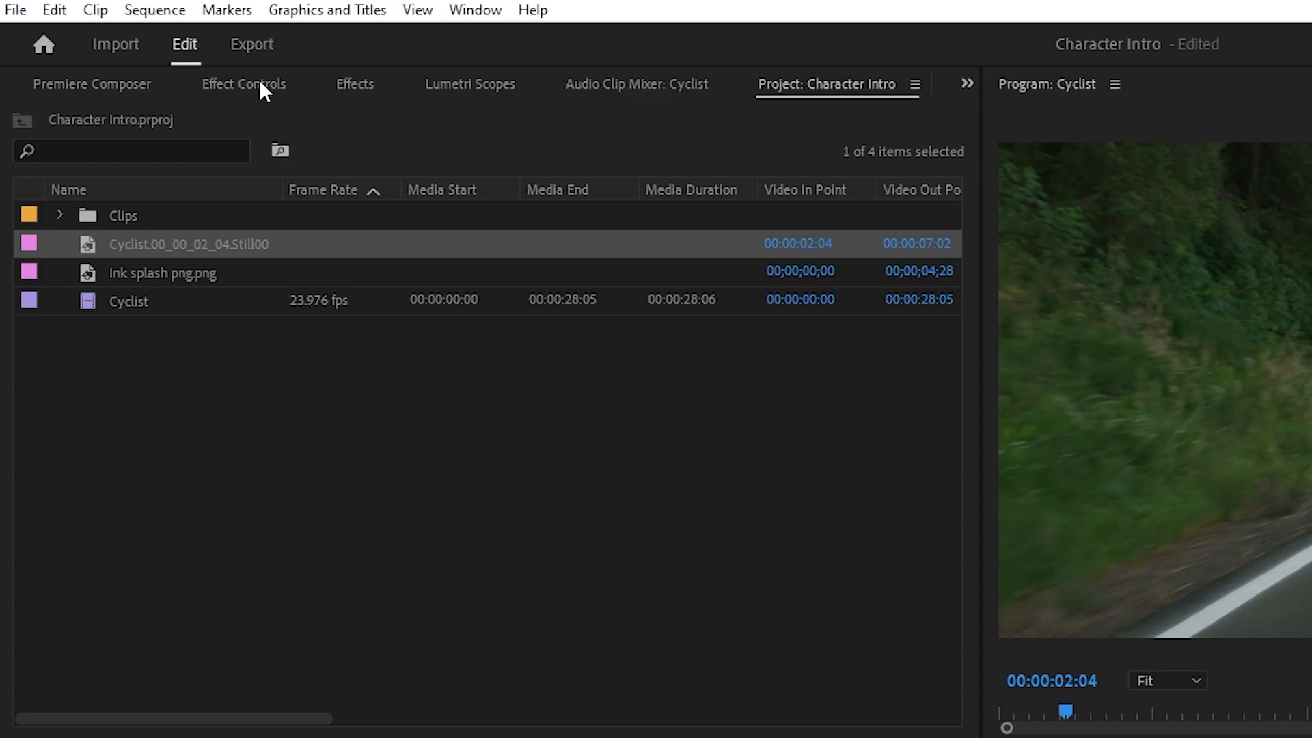
{"action": "left_click", "coordinate": [168, 67]}
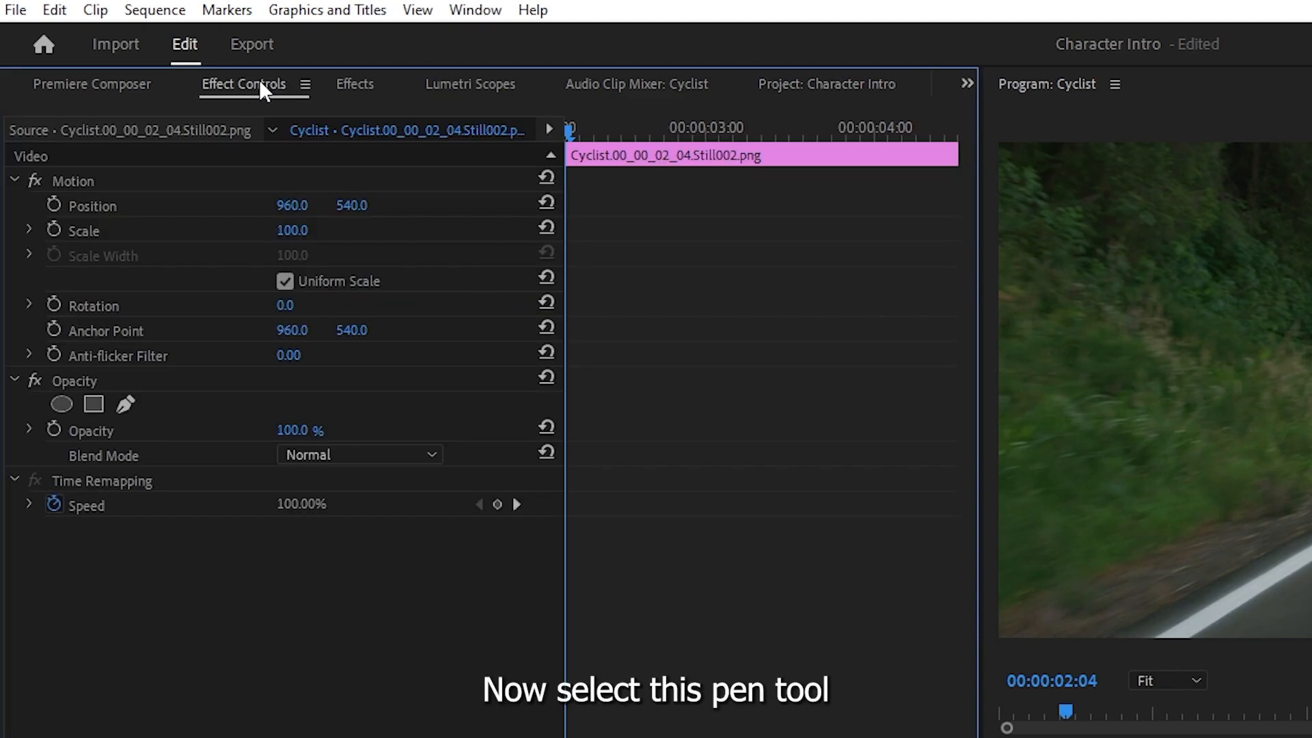
{"action": "left_click", "coordinate": [125, 404]}
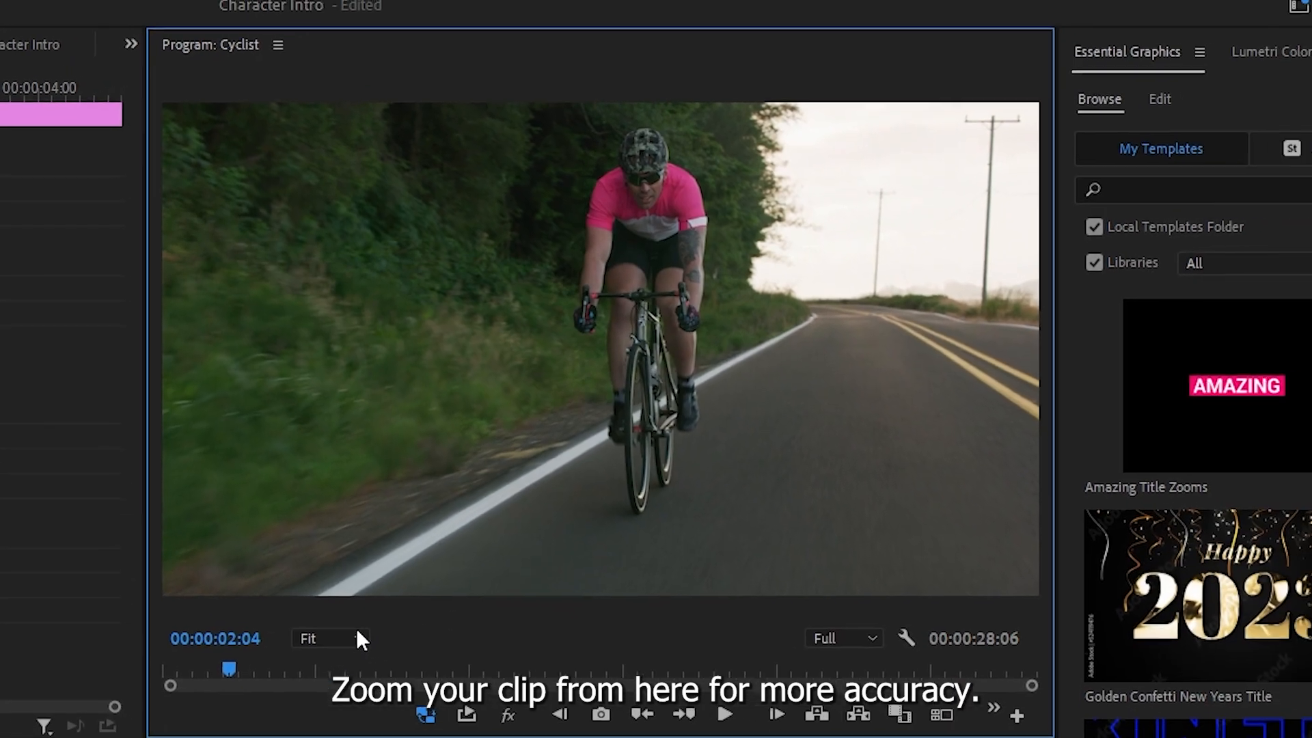
{"action": "left_click", "coordinate": [404, 687]}
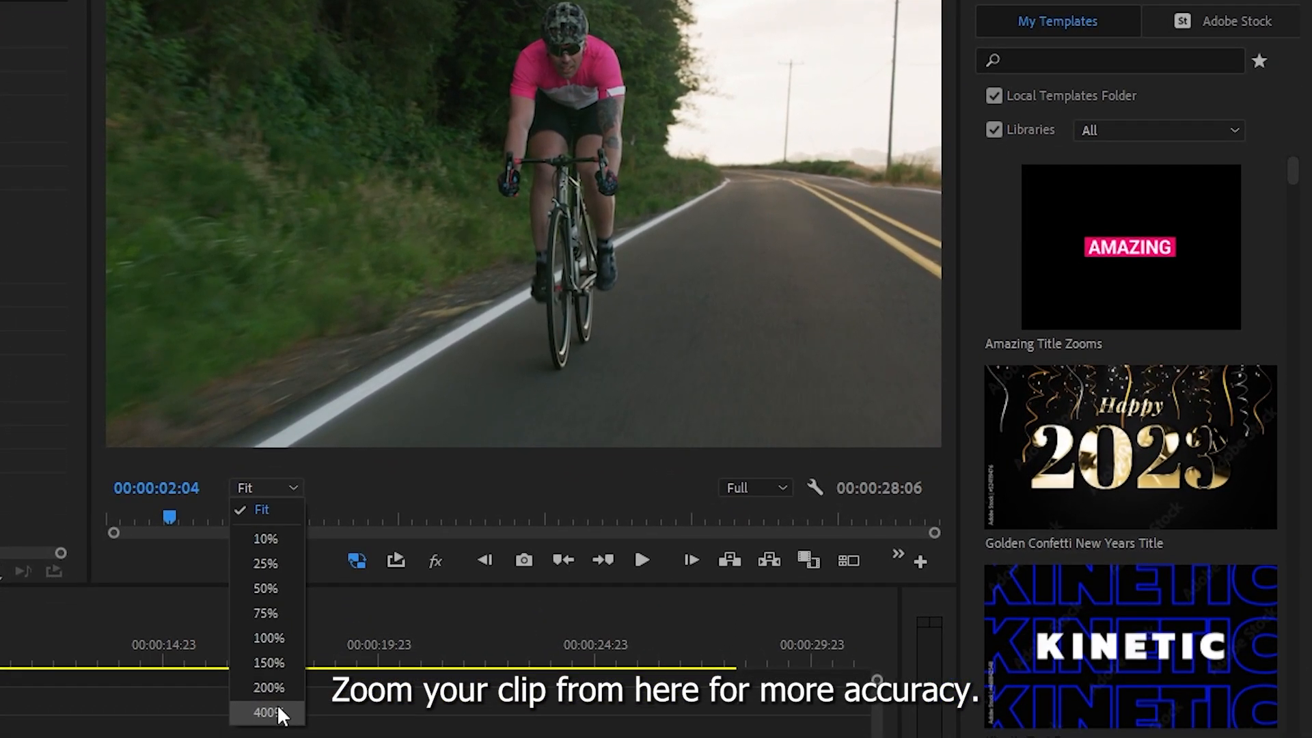
{"action": "left_click", "coordinate": [265, 735]}
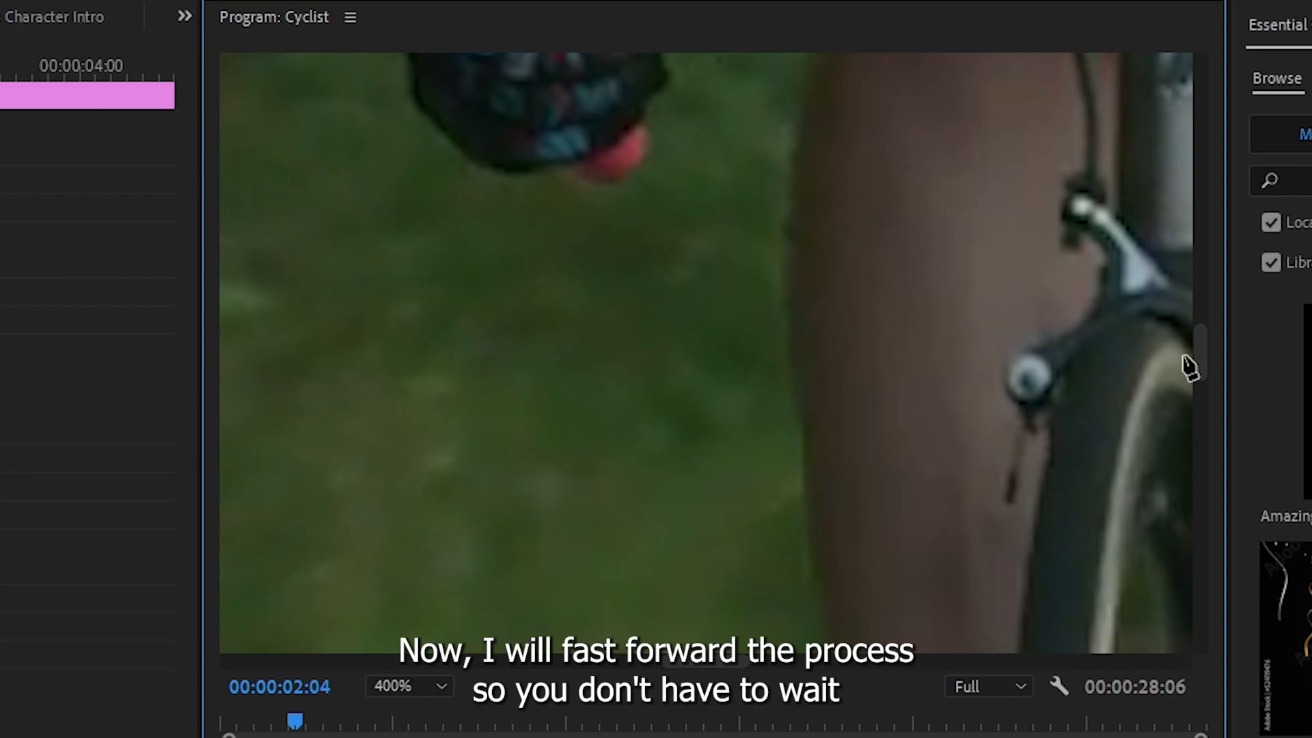
Step: Begin the mask outline along the front tyre, reaching the shoe on the picture's left side
{"action": "left_click_drag", "start_coordinate": [1202, 362], "coordinate": [1203, 439]}
{"action": "left_click", "coordinate": [692, 545]}
{"action": "left_click", "coordinate": [645, 343]}
{"action": "left_click", "coordinate": [626, 176]}
{"action": "left_click", "coordinate": [604, 257]}
{"action": "left_click", "coordinate": [596, 184]}
{"action": "left_click_drag", "start_coordinate": [473, 449], "coordinate": [478, 389]}
{"action": "left_click", "coordinate": [410, 364]}
{"action": "left_click", "coordinate": [424, 392]}
{"action": "left_click", "coordinate": [447, 427]}
{"action": "left_click_drag", "start_coordinate": [473, 449], "coordinate": [466, 440]}
{"action": "key", "text": "ctrl+z"}
{"action": "key", "text": "ctrl+z"}
{"action": "key", "text": "ctrl+z"}
{"action": "key", "text": "ctrl+z"}
Step: Trace the mask around the shoe on the picture's left side, up to the ankle
{"action": "left_click_drag", "start_coordinate": [478, 389], "coordinate": [435, 430]}
{"action": "left_click", "coordinate": [446, 407]}
{"action": "left_click_drag", "start_coordinate": [421, 341], "coordinate": [440, 293]}
{"action": "left_click", "coordinate": [421, 279]}
{"action": "left_click", "coordinate": [457, 261]}
{"action": "scroll", "coordinate": [1180, 440], "scroll_direction": "up", "scroll_amount": 5}
{"action": "left_click", "coordinate": [475, 449]}
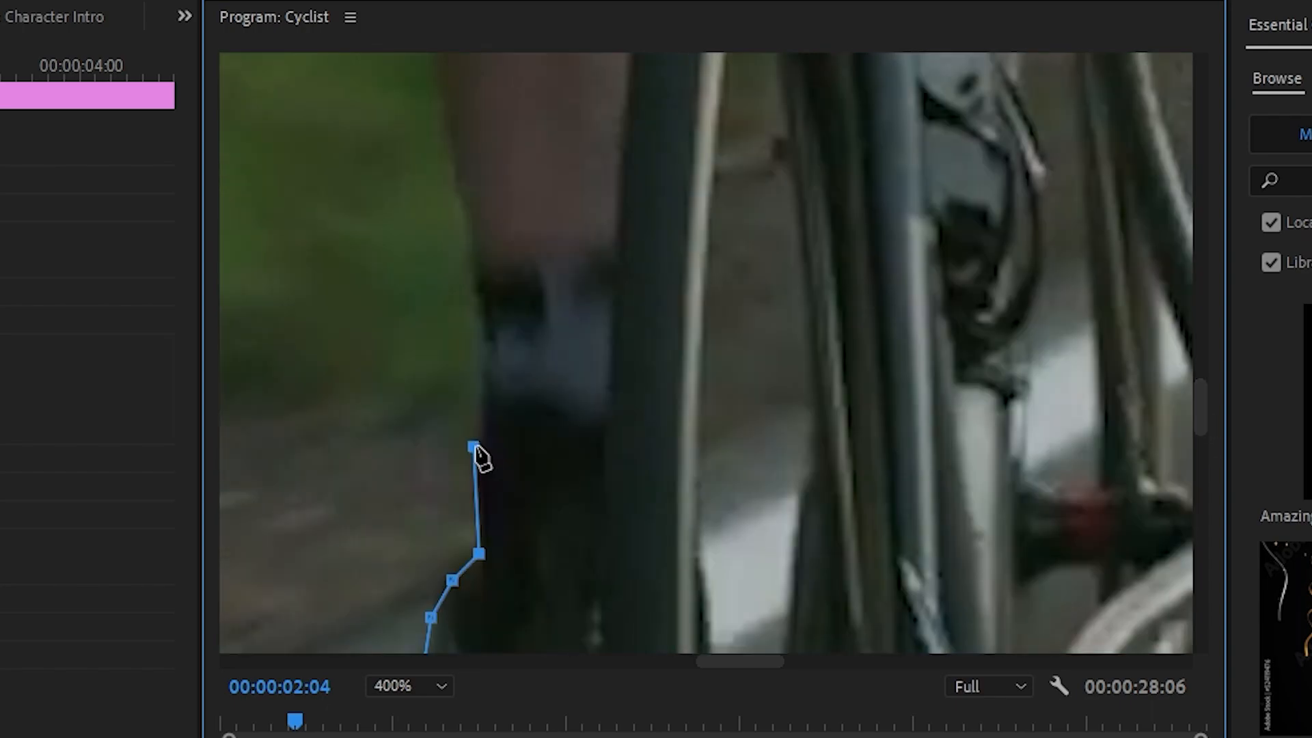
Step: Continue the mask from the ankle up the outer edge of the leg to the gloved hand
{"action": "left_click", "coordinate": [484, 385]}
{"action": "scroll", "coordinate": [1201, 396], "scroll_direction": "up", "scroll_amount": 3}
{"action": "left_click", "coordinate": [474, 457]}
{"action": "left_click", "coordinate": [453, 345]}
{"action": "left_click", "coordinate": [425, 234]}
{"action": "left_click_drag", "start_coordinate": [1201, 384], "coordinate": [1201, 312]}
{"action": "left_click", "coordinate": [416, 486]}
{"action": "left_click", "coordinate": [403, 337]}
{"action": "left_click", "coordinate": [393, 194]}
{"action": "left_click", "coordinate": [420, 413]}
{"action": "left_click", "coordinate": [441, 328]}
{"action": "left_click_drag", "start_coordinate": [430, 141], "coordinate": [431, 132]}
Step: Trace the mask along the near edge and underside of the glove on the picture's left side
{"action": "left_click_drag", "start_coordinate": [314, 141], "coordinate": [255, 175]}
{"action": "left_click_drag", "start_coordinate": [314, 141], "coordinate": [227, 160]}
{"action": "left_click", "coordinate": [308, 136], "text": "alt"}
{"action": "left_click", "coordinate": [287, 210]}
{"action": "left_click", "coordinate": [286, 258]}
{"action": "left_click", "coordinate": [286, 323]}
{"action": "left_click", "coordinate": [277, 366]}
{"action": "left_click", "coordinate": [260, 402]}
Step: Curve the mask around the outer edge of the glove on the picture's left side
{"action": "left_click_drag", "start_coordinate": [740, 661], "coordinate": [689, 661]}
{"action": "mouse_move", "coordinate": [830, 462]}
{"action": "left_mouse_down"}
{"action": "mouse_move", "coordinate": [797, 501]}
{"action": "mouse_move", "coordinate": [824, 487]}
{"action": "left_mouse_up"}
{"action": "left_click_drag", "start_coordinate": [733, 535], "coordinate": [621, 499]}
{"action": "left_click", "coordinate": [664, 535]}
{"action": "left_click", "coordinate": [616, 499]}
{"action": "left_click", "coordinate": [584, 467]}
{"action": "left_click", "coordinate": [574, 361]}
{"action": "mouse_move", "coordinate": [585, 301]}
{"action": "left_mouse_down"}
{"action": "mouse_move", "coordinate": [626, 279]}
{"action": "mouse_move", "coordinate": [588, 269]}
{"action": "mouse_move", "coordinate": [639, 234]}
{"action": "mouse_move", "coordinate": [627, 247]}
{"action": "left_mouse_up"}
{"action": "left_click", "coordinate": [655, 226]}
Step: Extend the mask from the glove past the wrist and onto the forearm with curved and straight points
{"action": "left_click_drag", "start_coordinate": [1204, 315], "coordinate": [1204, 281]}
{"action": "left_click_drag", "start_coordinate": [643, 326], "coordinate": [654, 270]}
{"action": "left_click", "coordinate": [664, 204]}
{"action": "left_click", "coordinate": [675, 166]}
{"action": "left_click_drag", "start_coordinate": [1204, 296], "coordinate": [1205, 224]}
{"action": "left_click", "coordinate": [685, 366]}
{"action": "left_click", "coordinate": [691, 285]}
Step: Continue the mask up the outer edge of the arm towards the pink sleeve
{"action": "left_click", "coordinate": [565, 407]}
{"action": "left_click", "coordinate": [569, 325]}
{"action": "left_click", "coordinate": [574, 224]}
{"action": "left_click", "coordinate": [574, 117]}
{"action": "left_click_drag", "start_coordinate": [586, 334], "coordinate": [621, 296]}
{"action": "left_click", "coordinate": [596, 296]}
{"action": "left_click", "coordinate": [617, 218]}
Step: Trace the mask up the outer edge of the pink sleeve to the shoulder
{"action": "left_click_drag", "start_coordinate": [1203, 208], "coordinate": [1203, 183]}
{"action": "left_click_drag", "start_coordinate": [624, 430], "coordinate": [647, 399]}
{"action": "left_click_drag", "start_coordinate": [639, 339], "coordinate": [654, 303]}
{"action": "left_click", "coordinate": [676, 250]}
{"action": "left_click_drag", "start_coordinate": [675, 250], "coordinate": [655, 270]}
{"action": "left_click", "coordinate": [691, 212]}
{"action": "left_click", "coordinate": [717, 168]}
Step: Carry the mask over the pink shoulder and up the picture-left side of the helmet
{"action": "left_click_drag", "start_coordinate": [706, 660], "coordinate": [744, 661]}
{"action": "left_click", "coordinate": [378, 283]}
{"action": "left_click", "coordinate": [534, 203]}
{"action": "left_click_drag", "start_coordinate": [533, 203], "coordinate": [531, 170]}
{"action": "left_click", "coordinate": [1204, 196]}
{"action": "left_click_drag", "start_coordinate": [1204, 198], "coordinate": [1204, 119]}
{"action": "left_click", "coordinate": [528, 300]}
{"action": "left_click", "coordinate": [555, 183]}
{"action": "left_click", "coordinate": [603, 97]}
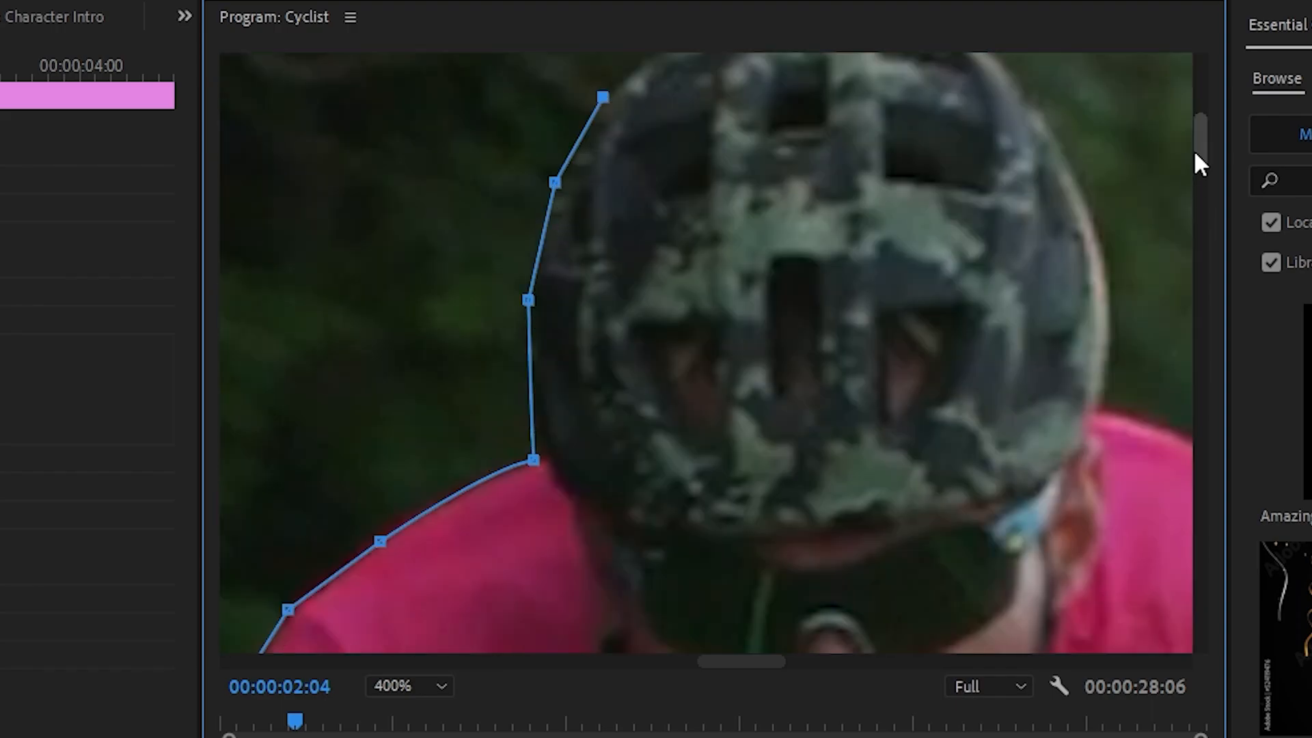
Step: Trace the mask over the top of the helmet and down its picture-right side
{"action": "left_click_drag", "start_coordinate": [1200, 165], "coordinate": [1200, 141]}
{"action": "left_click", "coordinate": [668, 296]}
{"action": "left_click", "coordinate": [757, 263]}
{"action": "left_click", "coordinate": [870, 257]}
{"action": "left_click", "coordinate": [970, 289]}
{"action": "left_click", "coordinate": [1026, 349]}
{"action": "left_click", "coordinate": [1067, 414]}
{"action": "left_click", "coordinate": [1101, 492]}
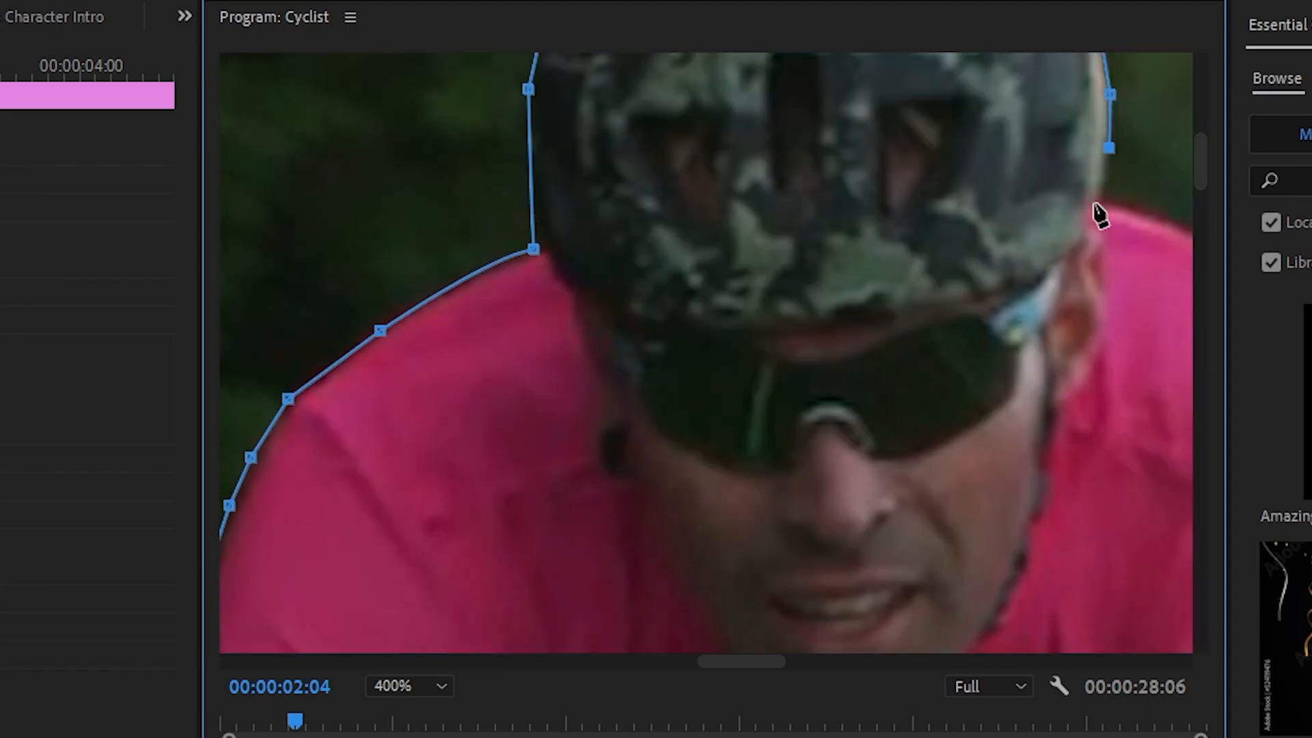
Step: Curve the mask over the picture-right shoulder and down the pink sleeve past its white cuff
{"action": "left_click_drag", "start_coordinate": [750, 663], "coordinate": [805, 663]}
{"action": "left_click_drag", "start_coordinate": [794, 367], "coordinate": [926, 513]}
{"action": "left_click", "coordinate": [870, 488]}
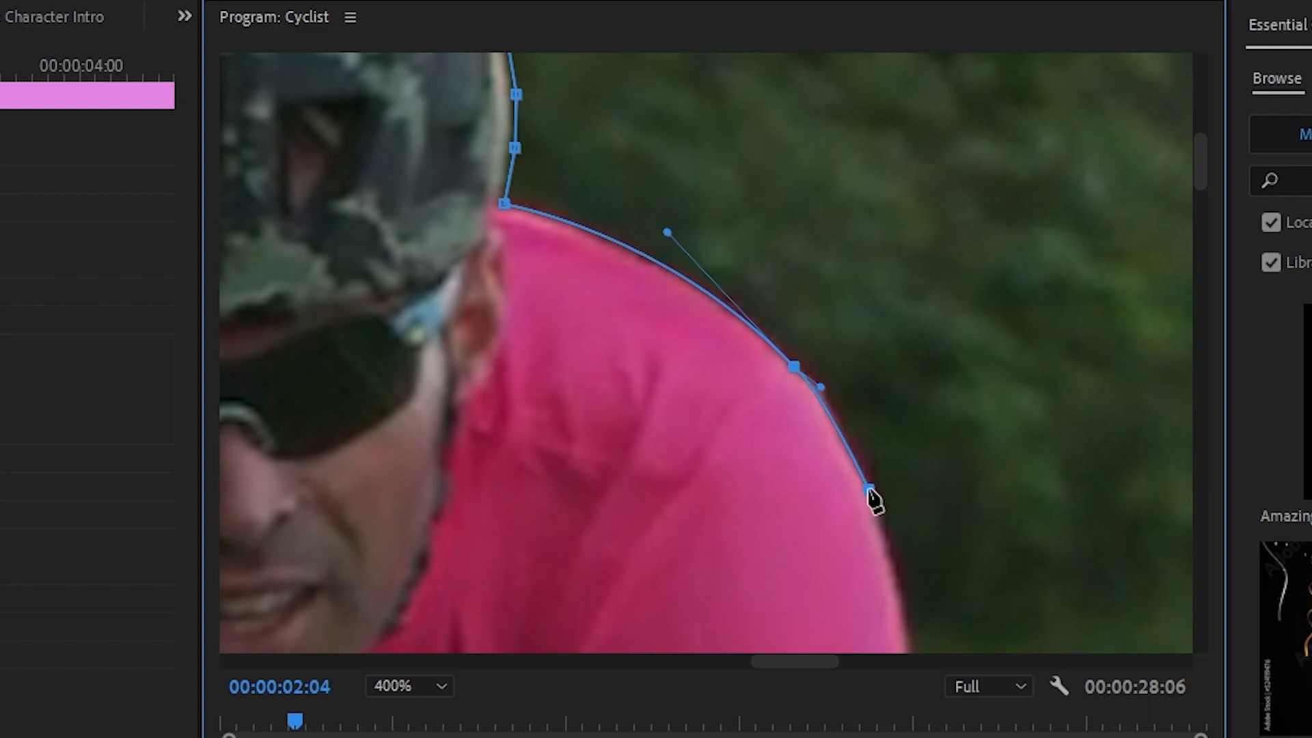
{"action": "left_click_drag", "start_coordinate": [1201, 179], "coordinate": [1203, 213]}
{"action": "left_click", "coordinate": [909, 282]}
{"action": "left_click", "coordinate": [924, 363]}
{"action": "left_click", "coordinate": [939, 427]}
{"action": "left_click", "coordinate": [943, 458]}
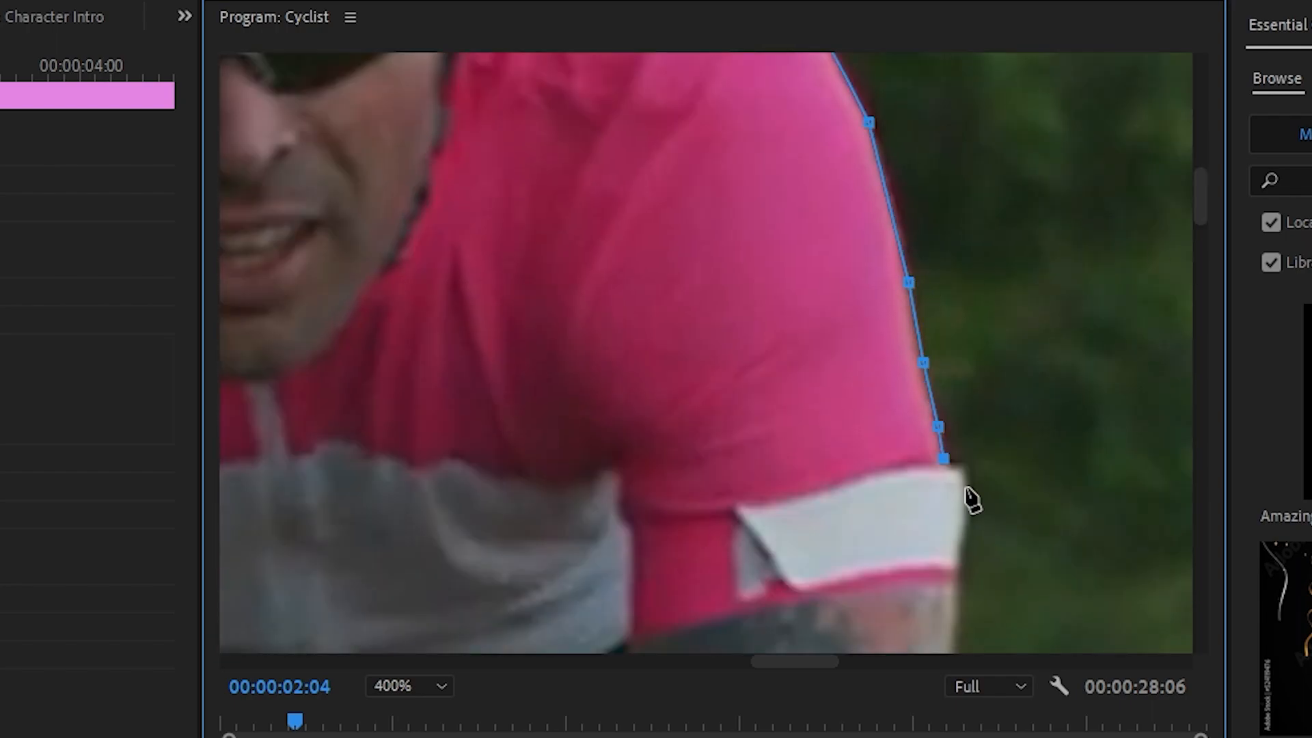
{"action": "left_click", "coordinate": [959, 569]}
{"action": "left_click", "coordinate": [955, 617]}
Step: Continue the mask down the outer edge of the tattooed arm below the sleeve
{"action": "left_click_drag", "start_coordinate": [1201, 195], "coordinate": [1201, 323]}
{"action": "left_click", "coordinate": [944, 284]}
{"action": "left_click", "coordinate": [936, 368]}
{"action": "left_click", "coordinate": [928, 433]}
{"action": "left_click", "coordinate": [927, 475]}
{"action": "left_click", "coordinate": [913, 256]}
{"action": "left_click", "coordinate": [909, 314]}
{"action": "left_click", "coordinate": [911, 378]}
{"action": "left_click", "coordinate": [927, 437]}
{"action": "left_click", "coordinate": [922, 479]}
Step: Trace the mask down the outer edge of the picture-right forearm to the gloved hand
{"action": "left_click", "coordinate": [922, 196]}
{"action": "left_click", "coordinate": [918, 292]}
{"action": "left_click", "coordinate": [907, 371]}
{"action": "left_click", "coordinate": [885, 460]}
{"action": "left_click", "coordinate": [863, 551]}
Step: Curve the mask around the outer side of the picture-right glove to its lower edge
{"action": "left_click_drag", "start_coordinate": [884, 377], "coordinate": [888, 406]}
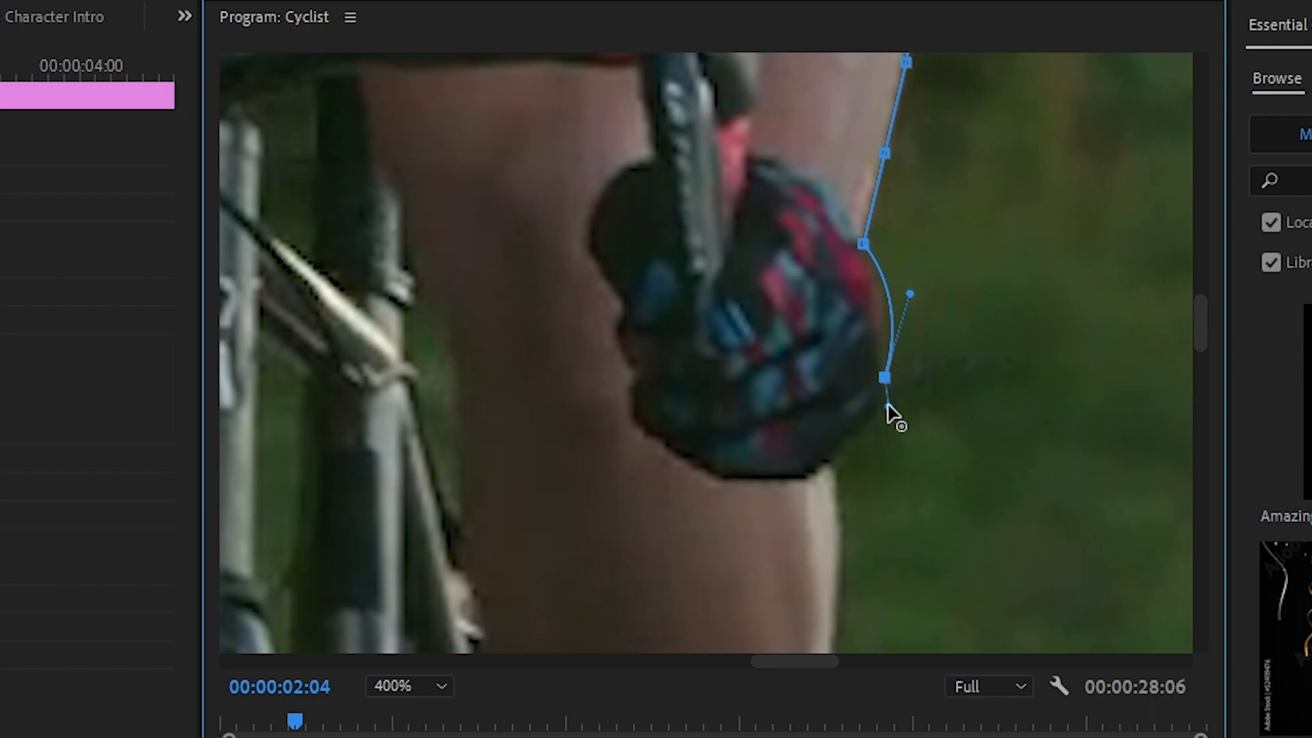
{"action": "left_click_drag", "start_coordinate": [842, 441], "coordinate": [839, 483]}
{"action": "key", "text": "ctrl+z"}
{"action": "left_click", "coordinate": [845, 447]}
Step: Continue the mask down the outer edge of the picture-right leg from below the glove to the ankle
{"action": "left_click", "coordinate": [838, 252]}
{"action": "left_click_drag", "start_coordinate": [1201, 323], "coordinate": [1201, 412]}
{"action": "left_click", "coordinate": [830, 334]}
{"action": "left_click", "coordinate": [824, 440]}
{"action": "left_click", "coordinate": [816, 244]}
{"action": "left_click", "coordinate": [799, 319]}
{"action": "left_click", "coordinate": [810, 394]}
{"action": "left_click", "coordinate": [818, 447]}
{"action": "left_click", "coordinate": [835, 515]}
Step: Trace the mask down the outer edge of the picture-right shoe and around its toe
{"action": "left_click", "coordinate": [858, 304]}
{"action": "left_click", "coordinate": [852, 351]}
{"action": "left_click", "coordinate": [858, 399]}
{"action": "left_click", "coordinate": [868, 451]}
{"action": "left_click", "coordinate": [868, 504]}
{"action": "left_click", "coordinate": [861, 568]}
{"action": "left_click", "coordinate": [847, 257]}
{"action": "left_click", "coordinate": [816, 295]}
Step: Curve the mask from the underside of the shoe to the rear wheel and start down its outer edge
{"action": "left_click_drag", "start_coordinate": [597, 284], "coordinate": [510, 160]}
{"action": "left_click", "coordinate": [570, 322]}
{"action": "left_click", "coordinate": [569, 402]}
{"action": "left_click", "coordinate": [564, 498]}
{"action": "left_click", "coordinate": [565, 562]}
Step: Carry the mask down the lower outer edge of the rear wheel and curve it under the tyre
{"action": "left_click_drag", "start_coordinate": [1201, 446], "coordinate": [1200, 482]}
{"action": "left_click", "coordinate": [564, 272]}
{"action": "left_click", "coordinate": [553, 368]}
{"action": "left_click", "coordinate": [548, 448]}
{"action": "left_click", "coordinate": [526, 539]}
{"action": "left_click", "coordinate": [506, 592]}
{"action": "left_click_drag", "start_coordinate": [398, 561], "coordinate": [378, 489]}
Step: Trace the mask up the inner edge of the rear wheel and curve it across the gap to the front wheel
{"action": "left_click", "coordinate": [367, 411]}
{"action": "left_click", "coordinate": [351, 267]}
{"action": "left_click", "coordinate": [340, 144]}
{"action": "left_click_drag", "start_coordinate": [301, 157], "coordinate": [302, 206]}
{"action": "left_click", "coordinate": [300, 267]}
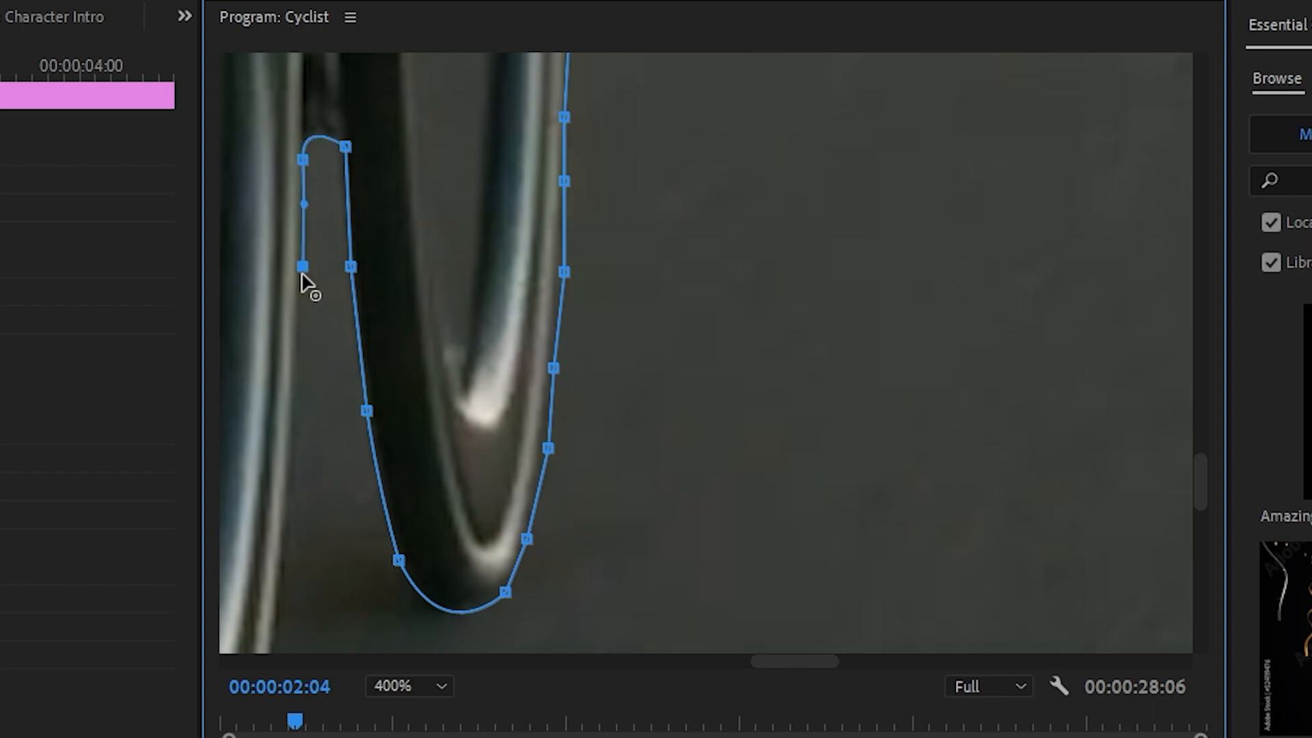
Step: Continue the mask down the picture-right edge of the front wheel toward the bottom of the tyre
{"action": "left_click_drag", "start_coordinate": [1201, 482], "coordinate": [1201, 499]}
{"action": "left_click_drag", "start_coordinate": [802, 662], "coordinate": [785, 663]}
{"action": "left_click", "coordinate": [496, 169]}
{"action": "left_click", "coordinate": [497, 254]}
{"action": "left_click", "coordinate": [485, 334]}
{"action": "left_click", "coordinate": [480, 421]}
{"action": "left_click", "coordinate": [475, 484]}
{"action": "left_click", "coordinate": [459, 564]}
{"action": "left_click", "coordinate": [443, 628]}
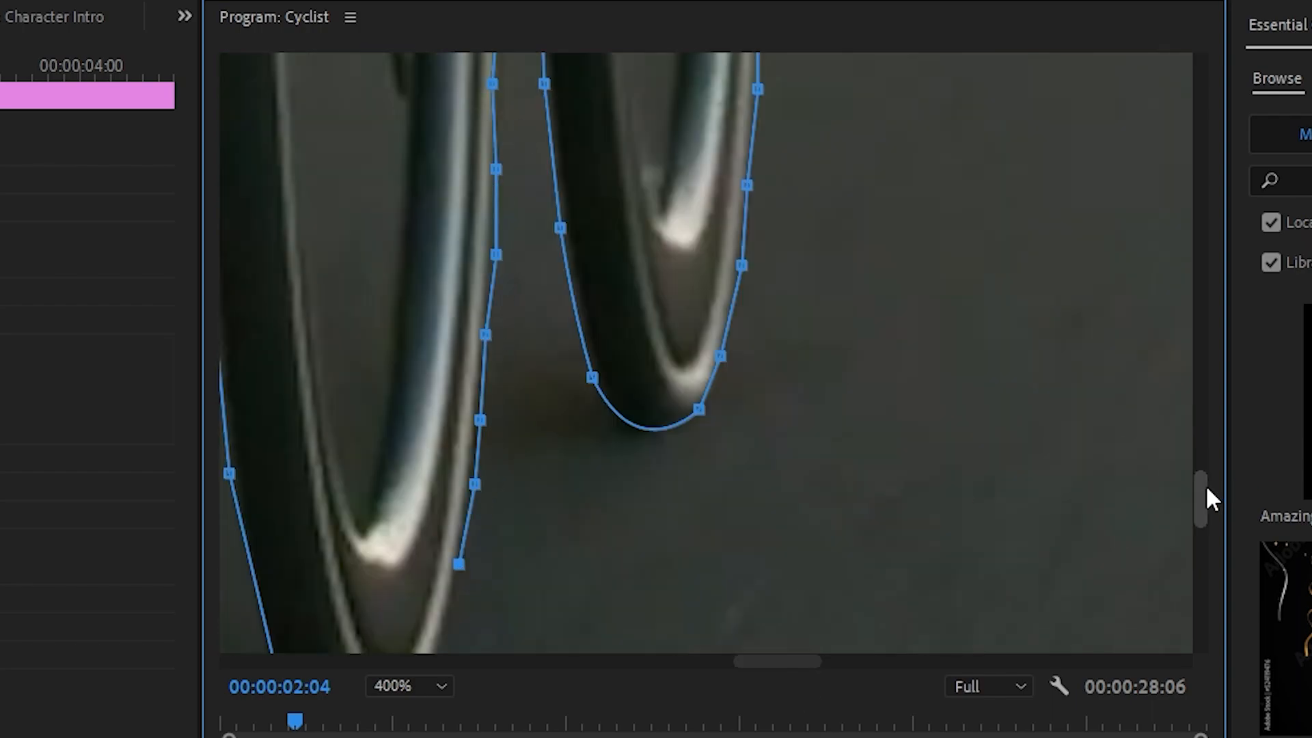
Step: Curve the mask under the front tyre and close it at its starting side
{"action": "left_click_drag", "start_coordinate": [1201, 499], "coordinate": [1201, 516]}
{"action": "left_click", "coordinate": [432, 493]}
{"action": "left_click_drag", "start_coordinate": [294, 526], "coordinate": [272, 467]}
{"action": "left_click", "coordinate": [277, 494]}
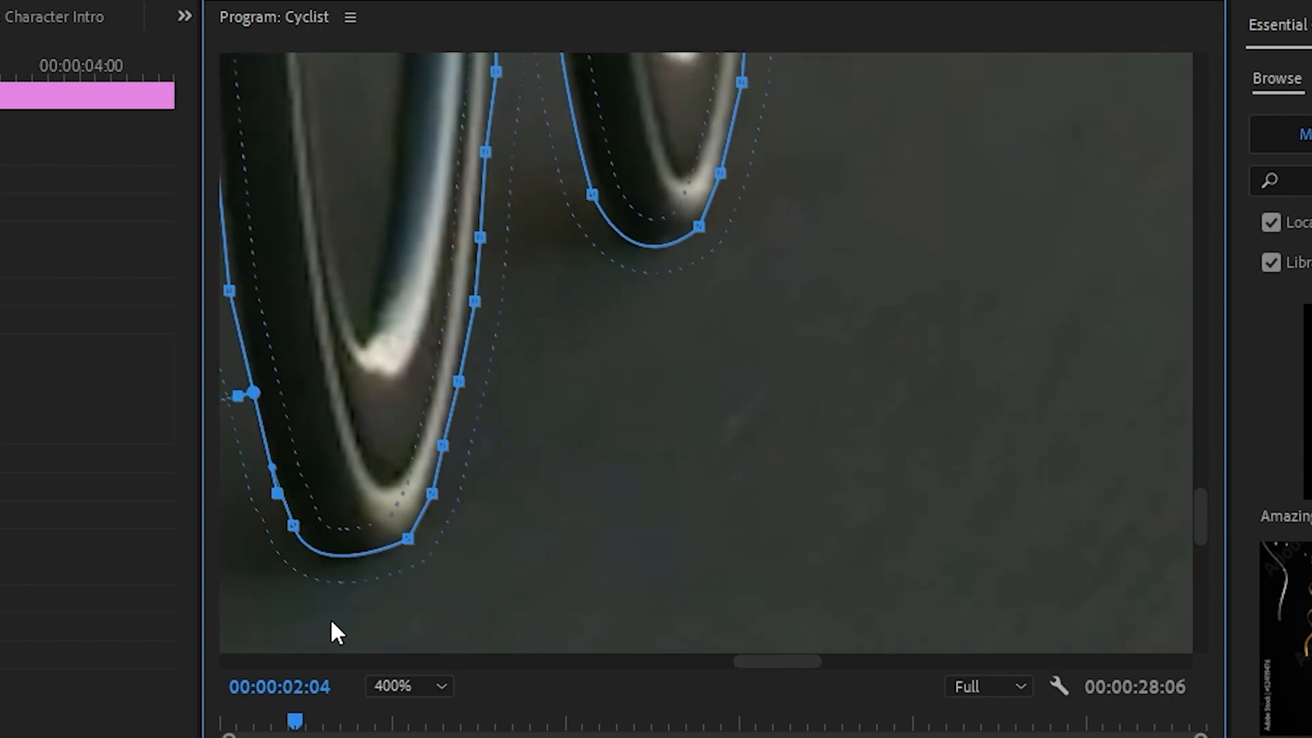
Step: Fit the whole frame in the program view and set Mask Feather to 0
{"action": "left_click", "coordinate": [429, 689]}
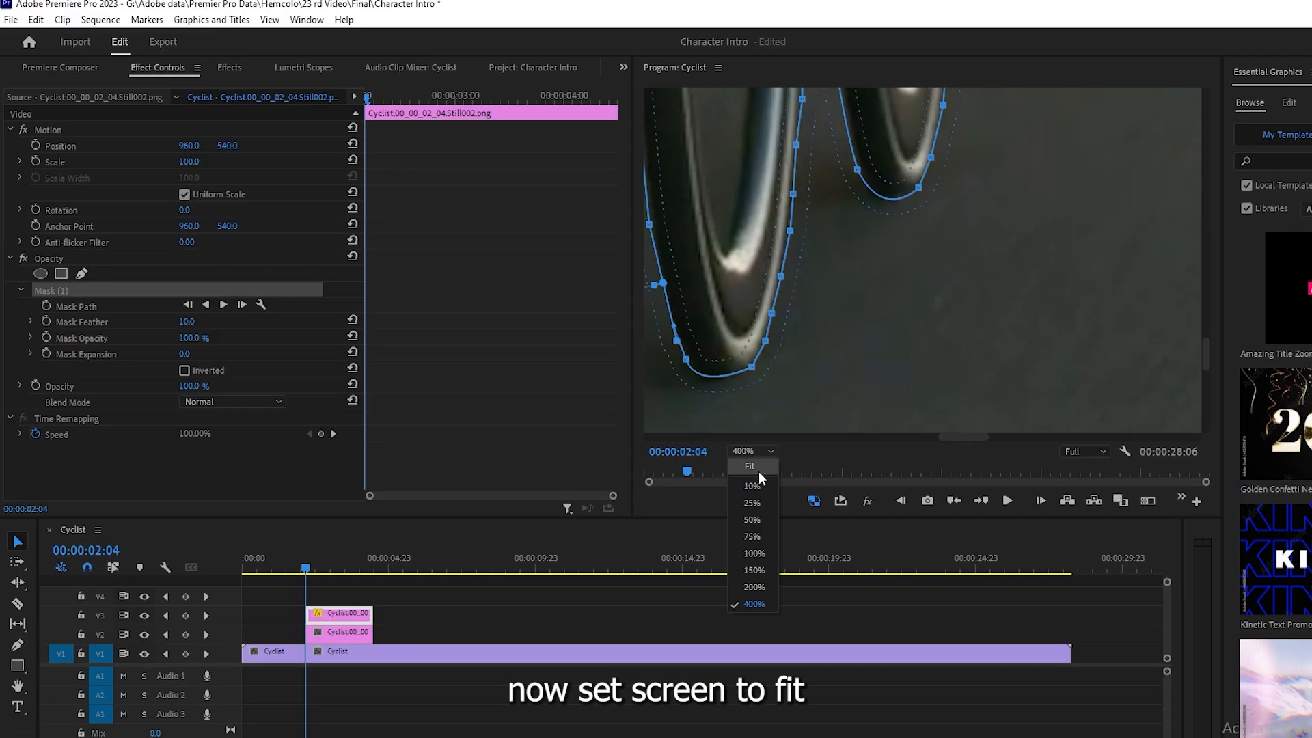
{"action": "left_click", "coordinate": [758, 468]}
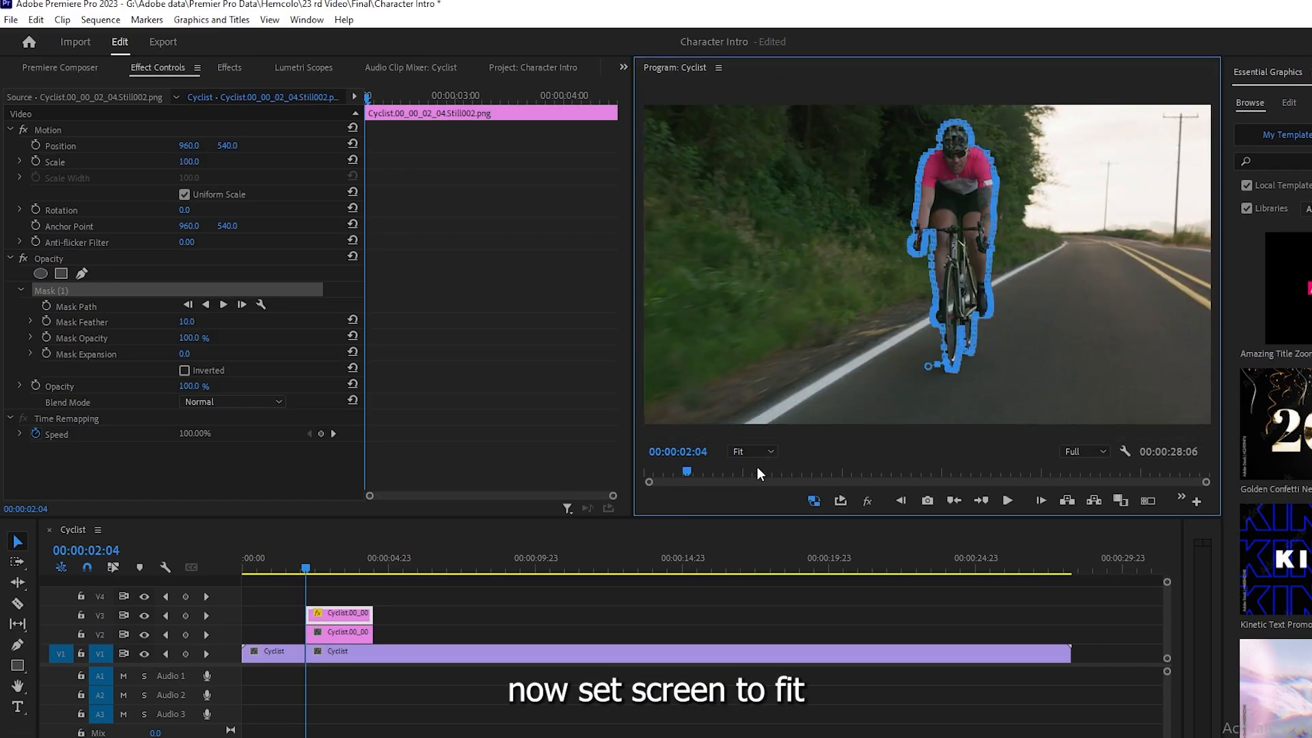
{"action": "left_click_drag", "start_coordinate": [189, 323], "coordinate": [176, 323]}
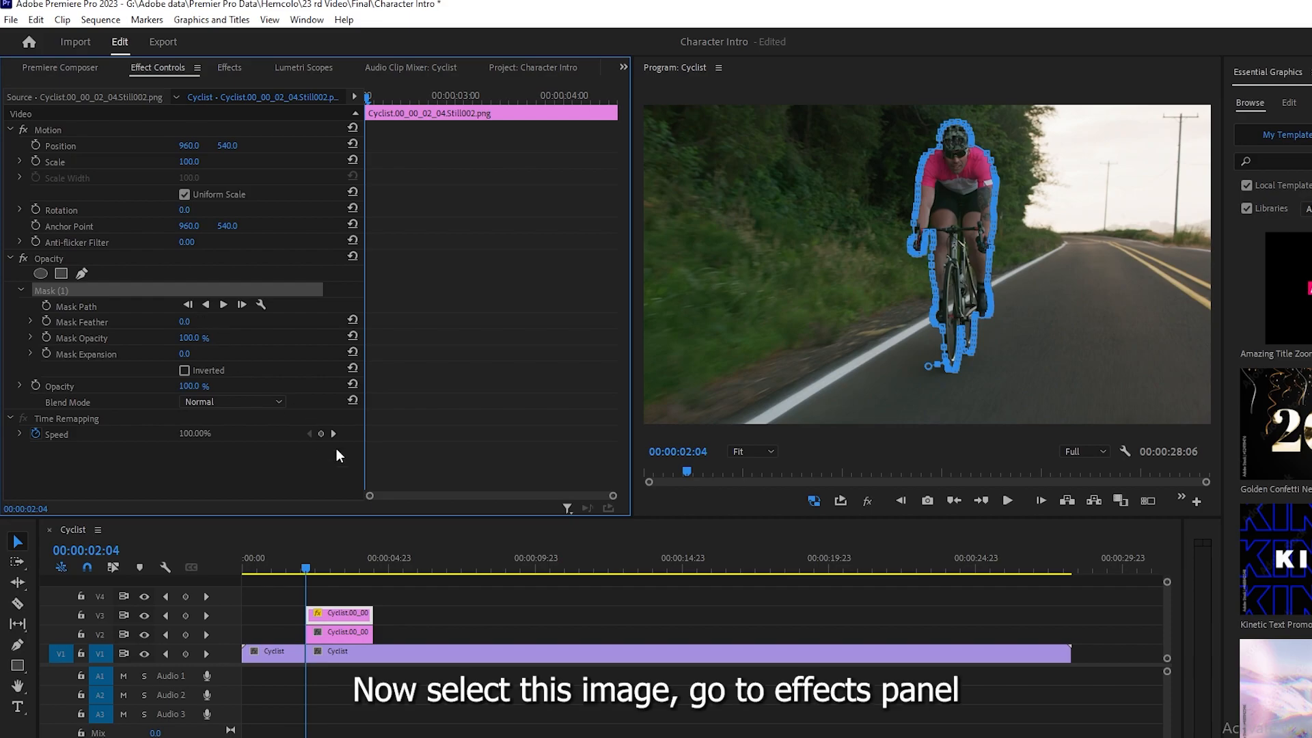
Step: Find the Gaussian Blur video effect and apply it to the unmasked cyclist still on V2
{"action": "left_click", "coordinate": [342, 634]}
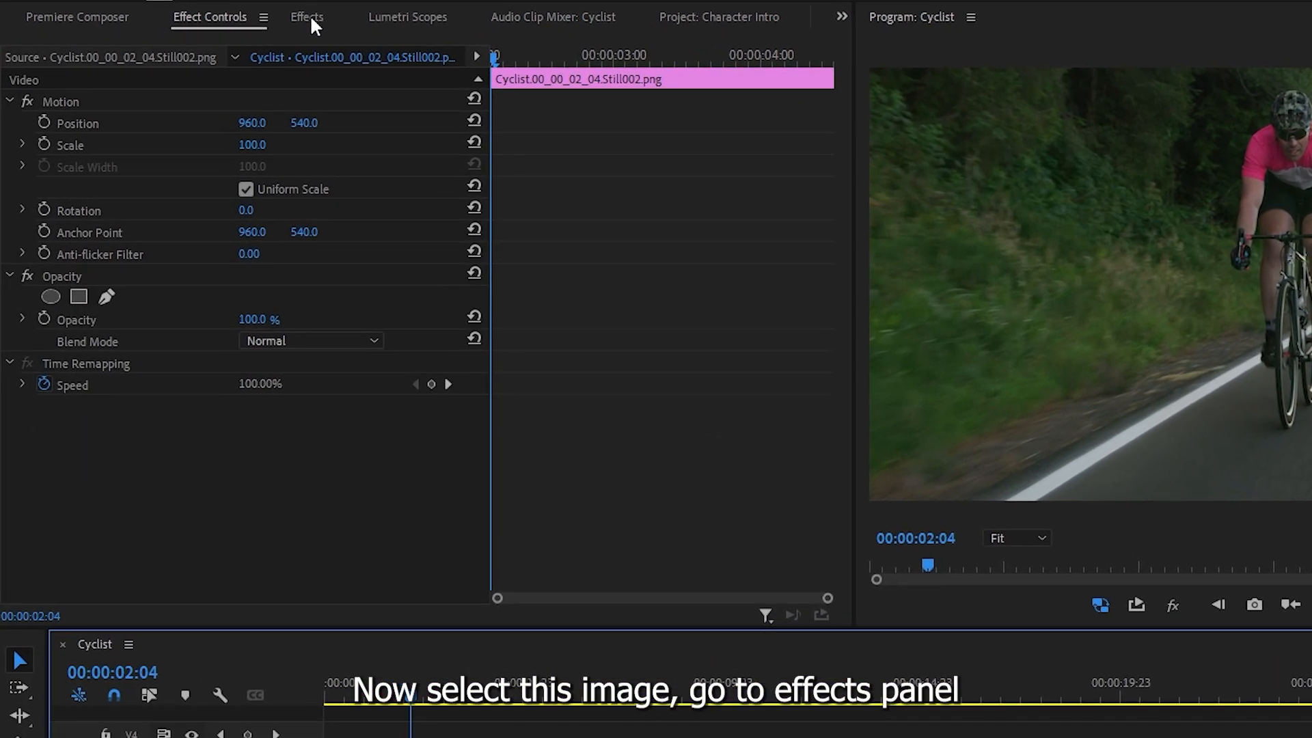
{"action": "left_click", "coordinate": [311, 19]}
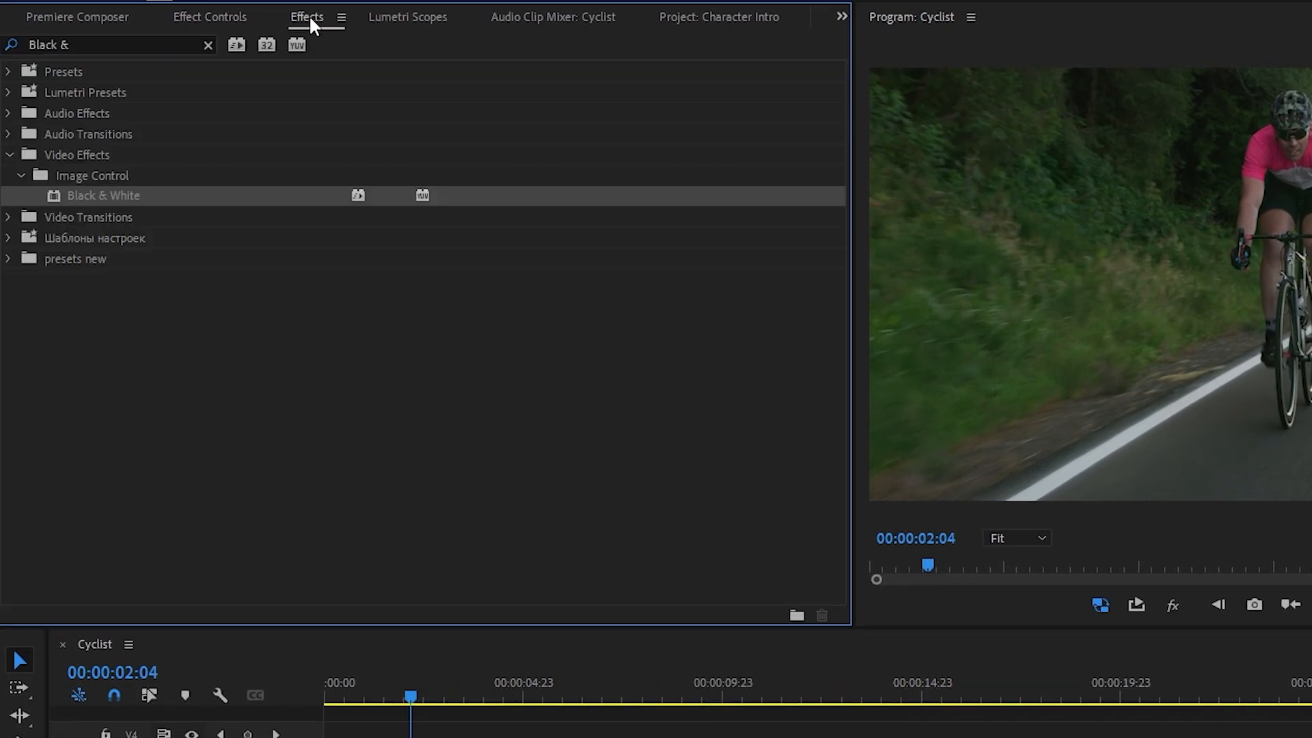
{"action": "left_click", "coordinate": [89, 41]}
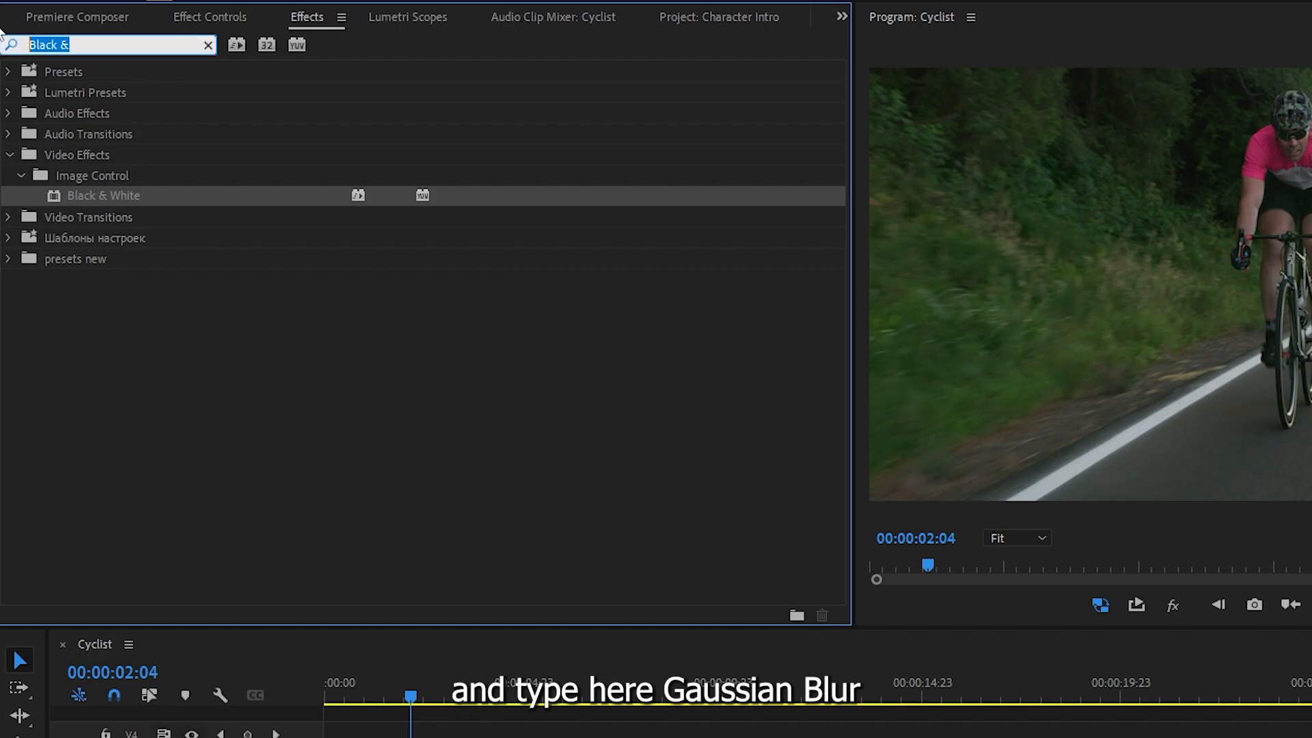
{"action": "type", "text": "Gau"}
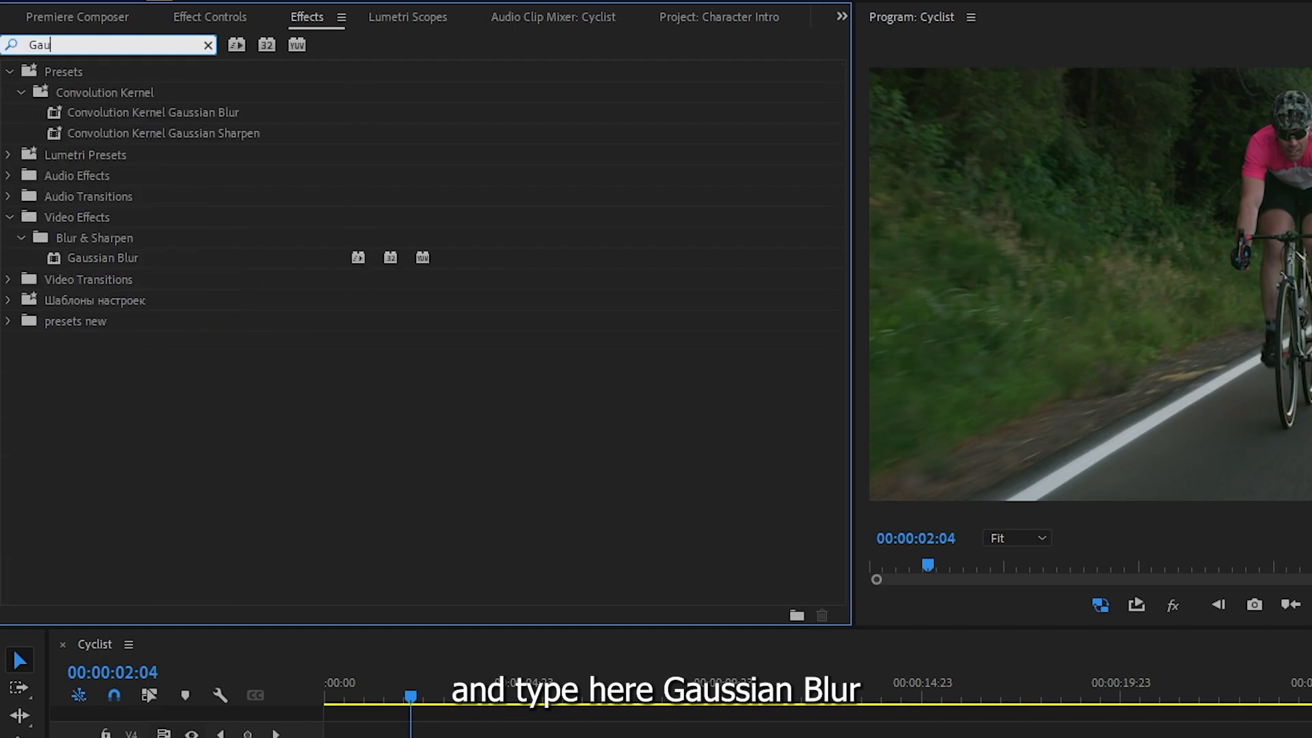
{"action": "type", "text": "ss"}
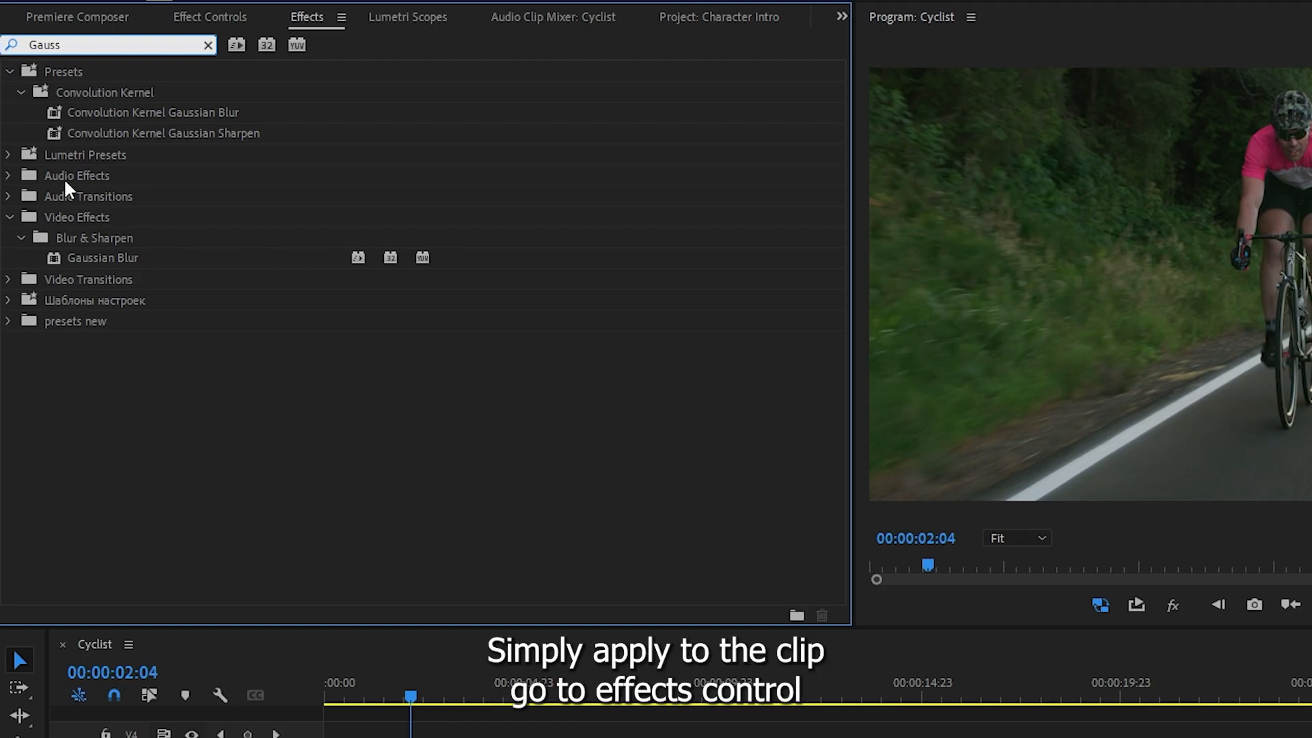
{"action": "left_click_drag", "start_coordinate": [76, 258], "coordinate": [381, 670]}
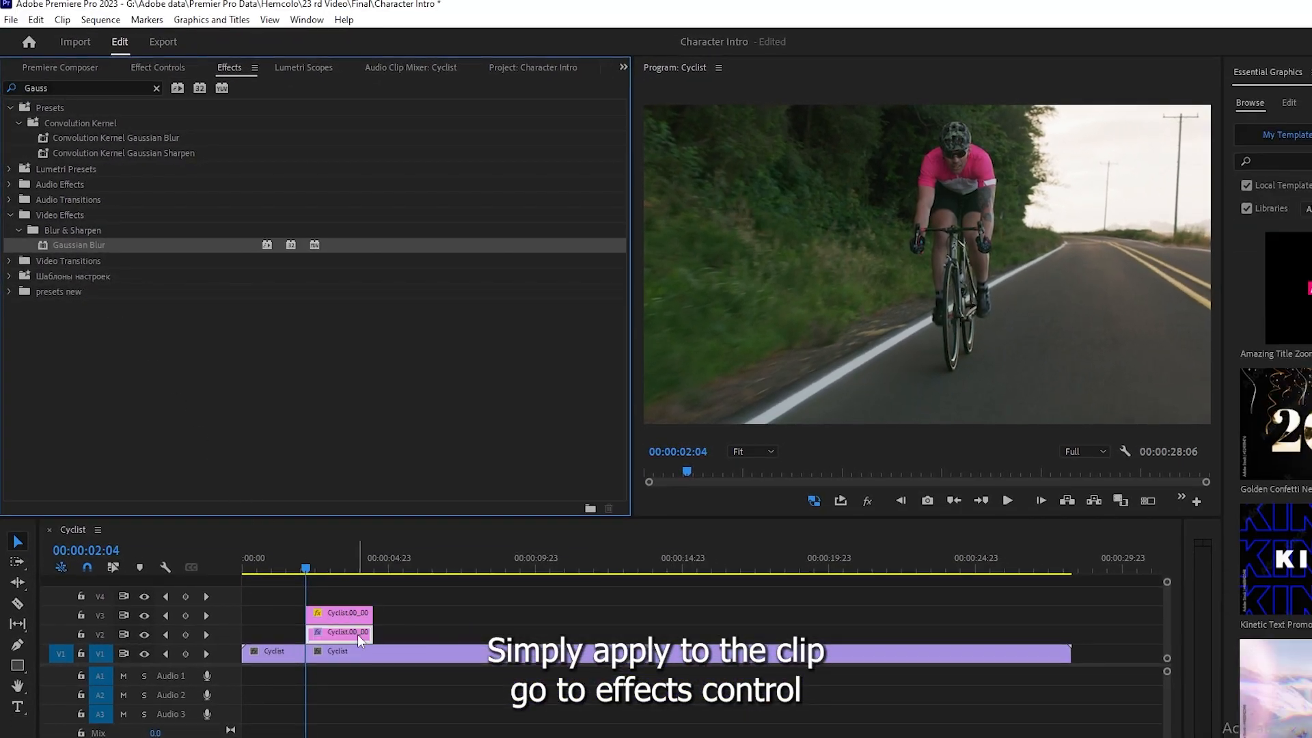
Step: Set the Gaussian Blur's Blurriness on the V2 still to 50, keeping Repeat Edge Pixels enabled
{"action": "left_click", "coordinate": [162, 67]}
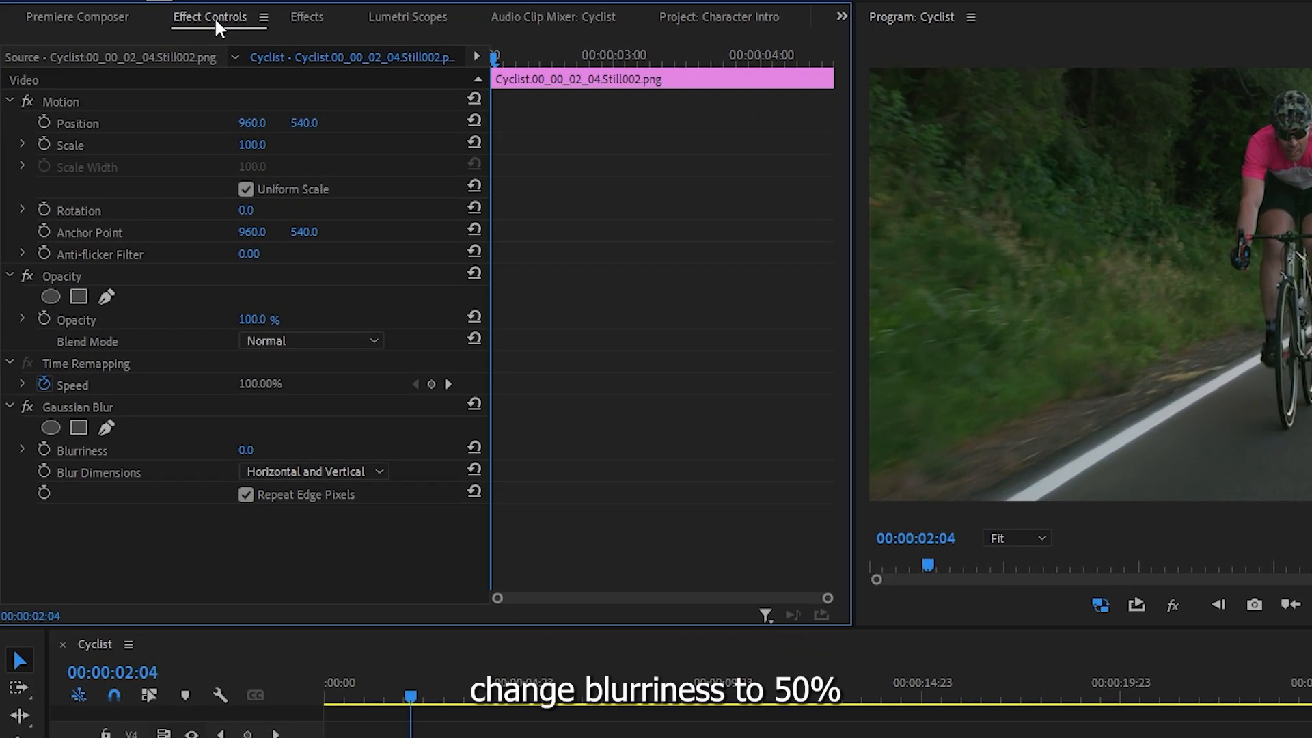
{"action": "left_click", "coordinate": [245, 453]}
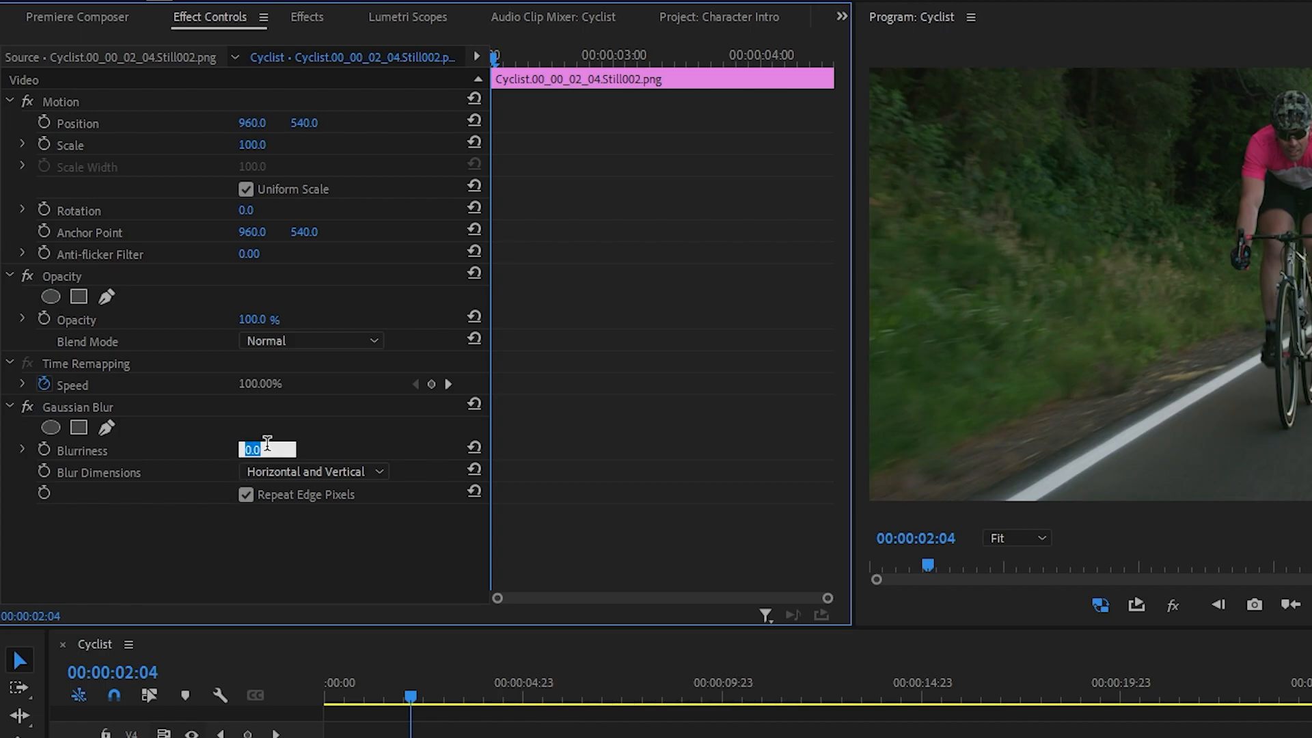
{"action": "key", "text": "Return"}
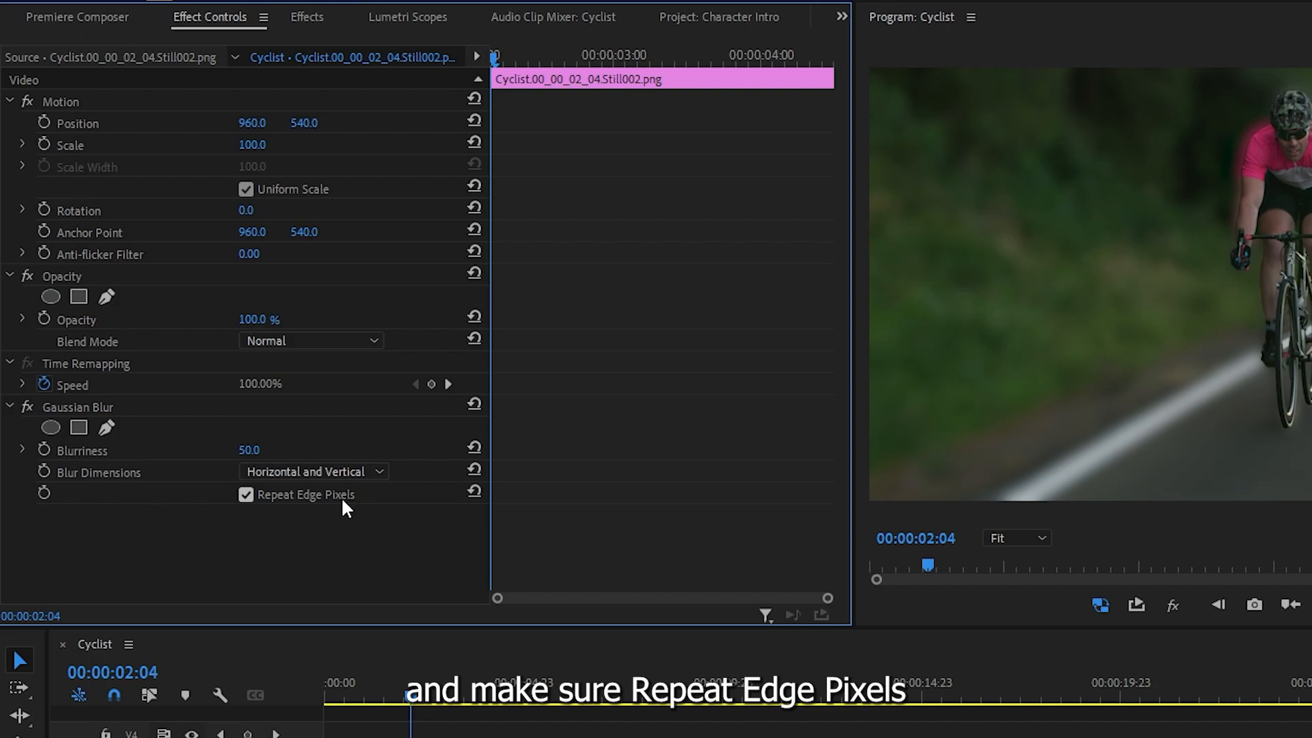
Step: Find the Black & White video effect and apply it to the blurred still on V2
{"action": "left_click", "coordinate": [320, 22]}
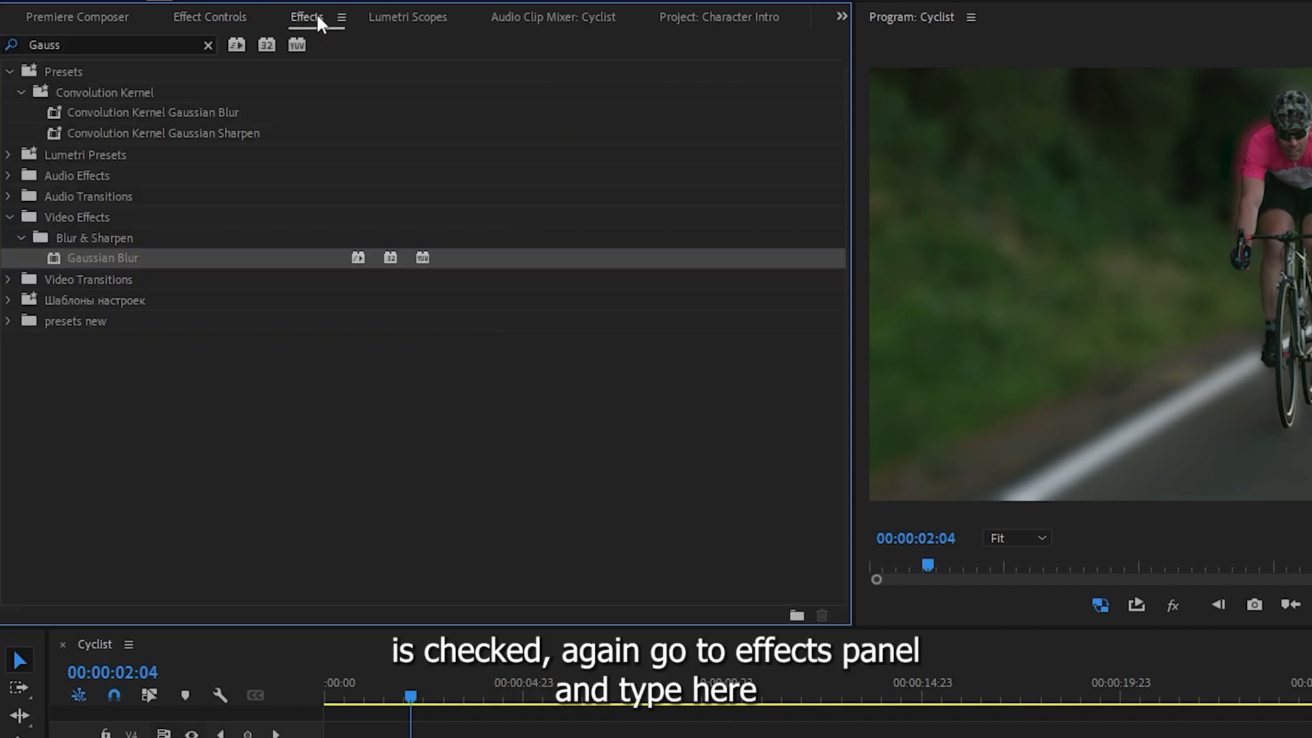
{"action": "left_click", "coordinate": [72, 45]}
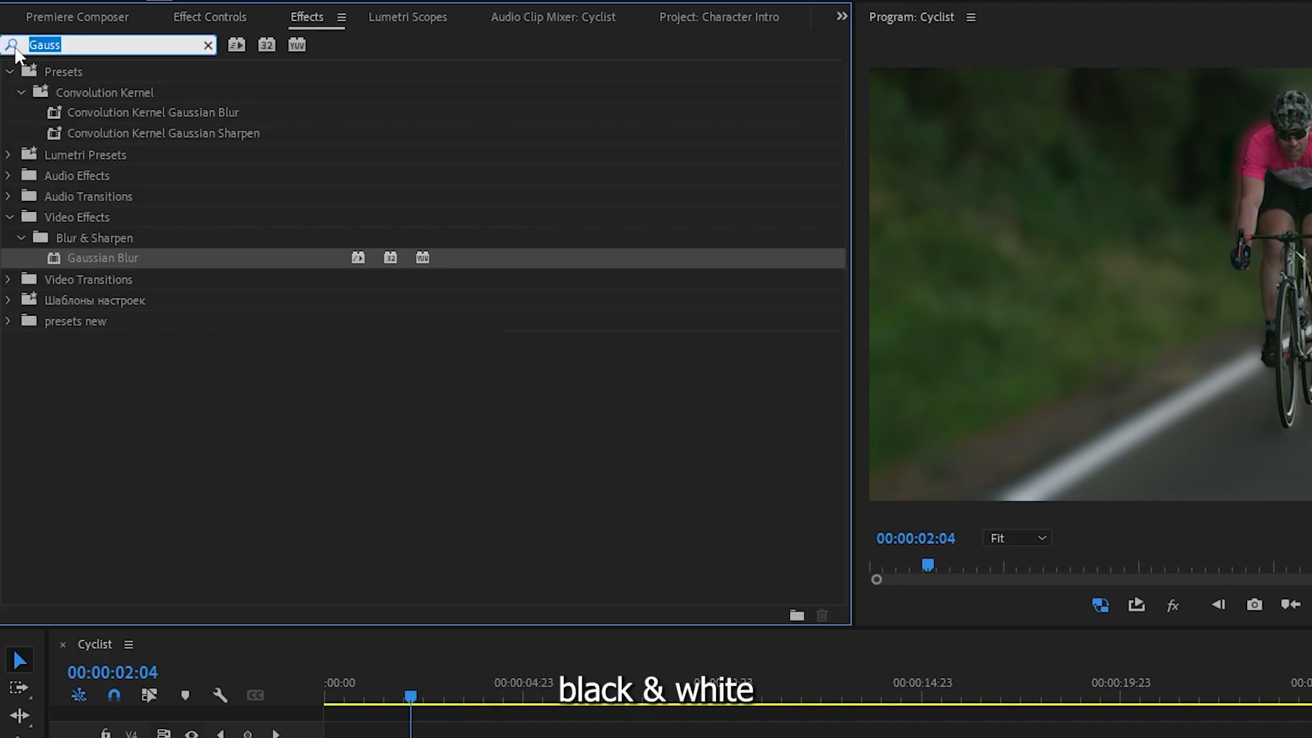
{"action": "type", "text": "Black"}
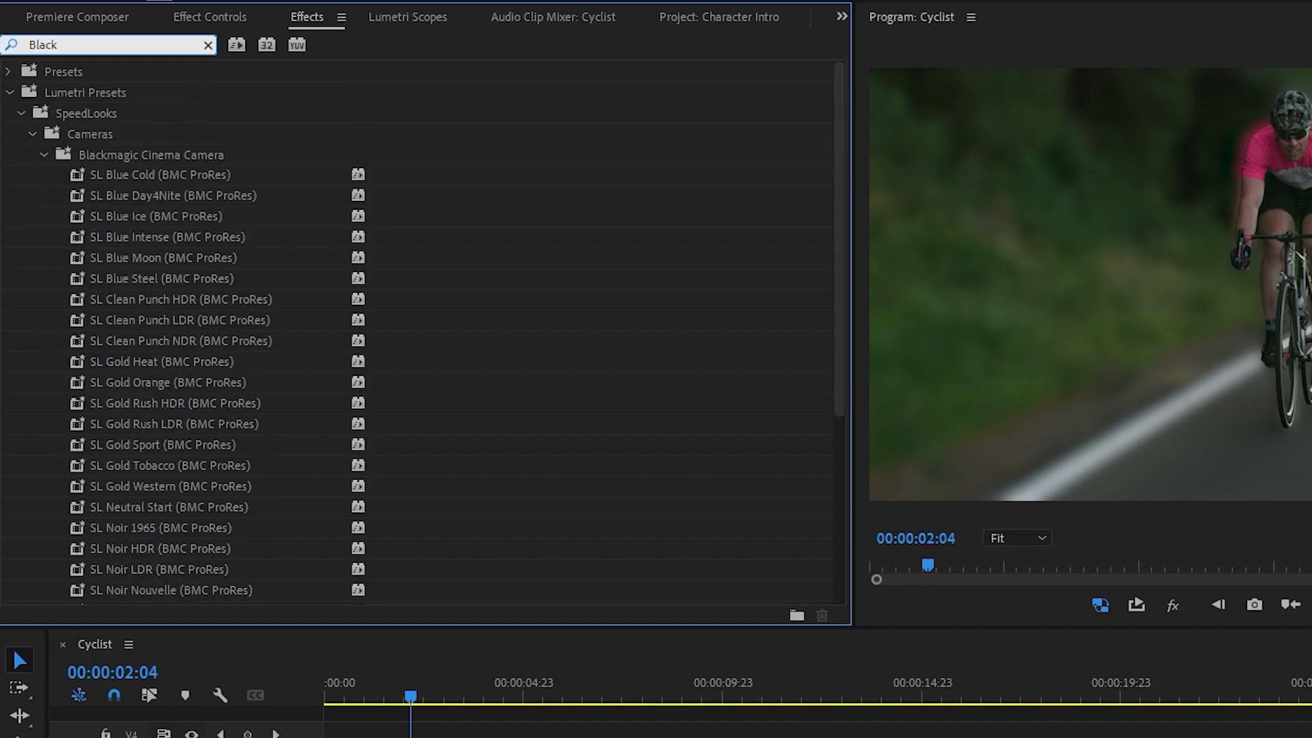
{"action": "type", "text": " &"}
{"action": "left_click_drag", "start_coordinate": [89, 198], "coordinate": [341, 633]}
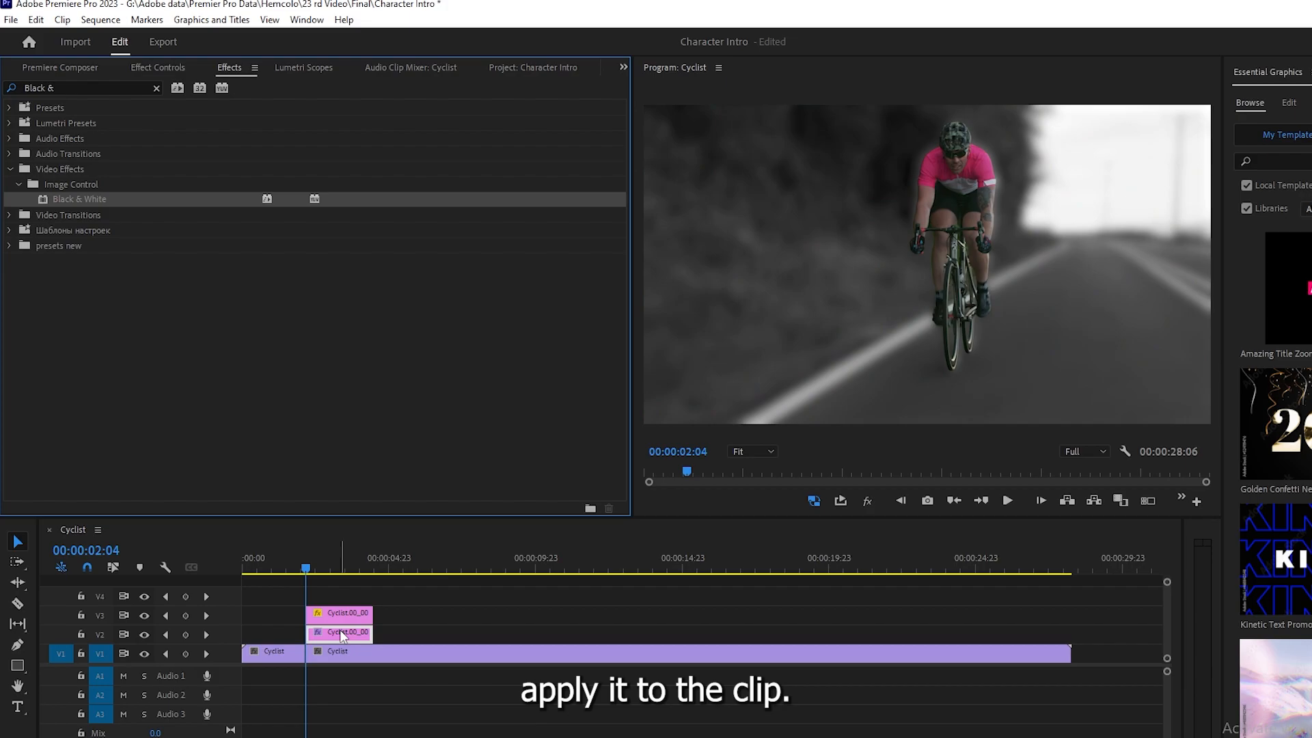
{"action": "left_click", "coordinate": [145, 68]}
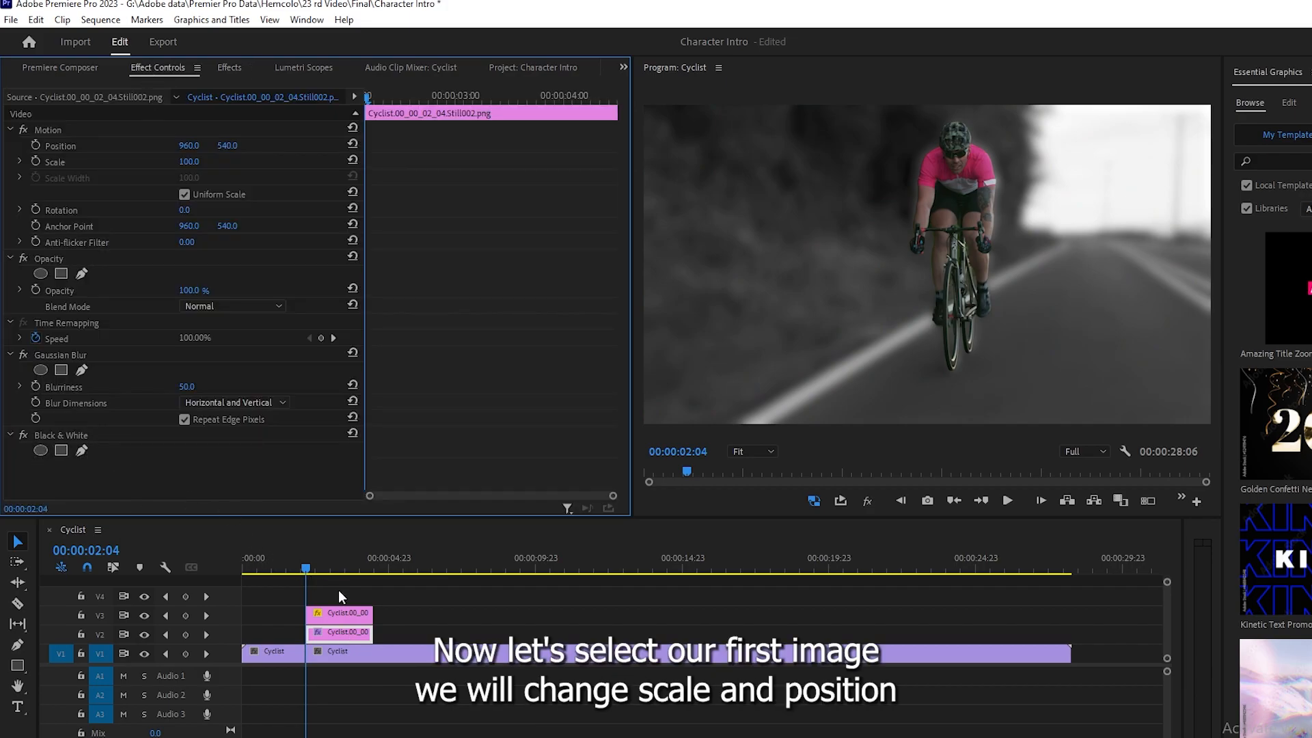
Step: Start Position and Scale keyframing on the masked V3 still at its first frame, 00:00:02:04
{"action": "left_click", "coordinate": [349, 613]}
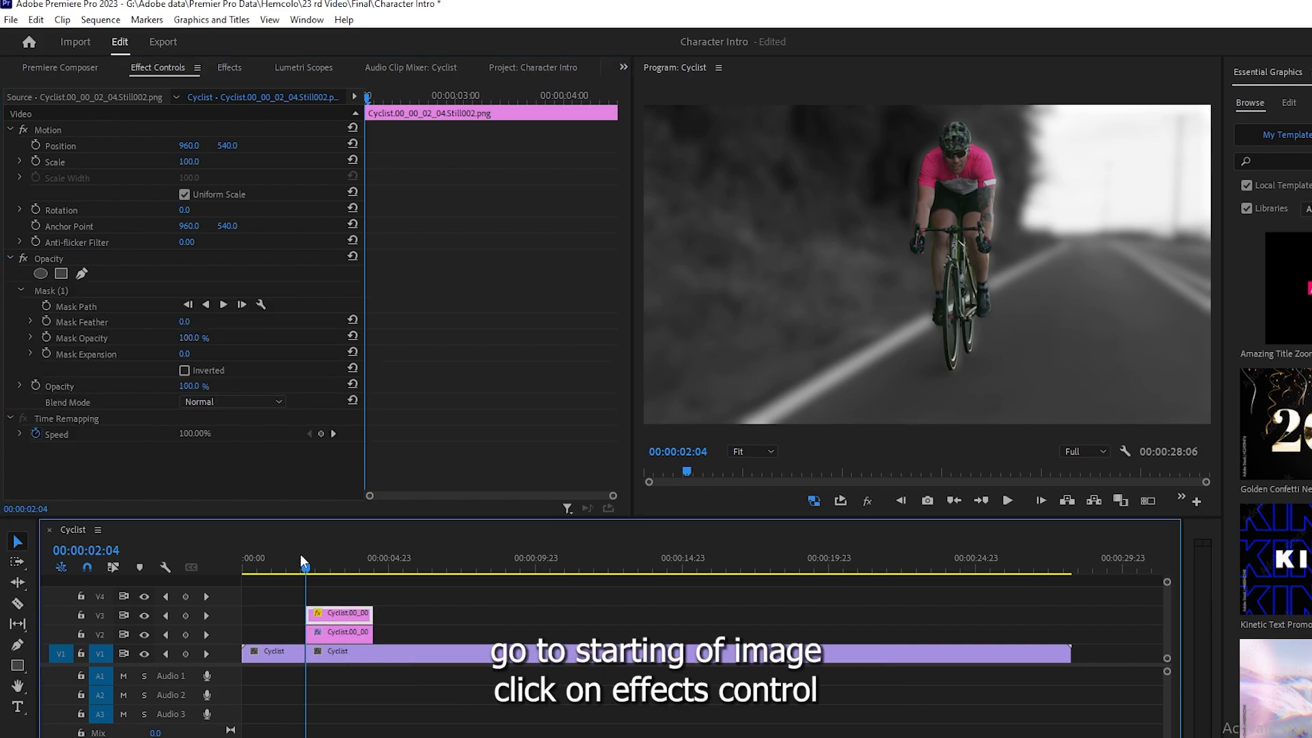
{"action": "left_click", "coordinate": [164, 67]}
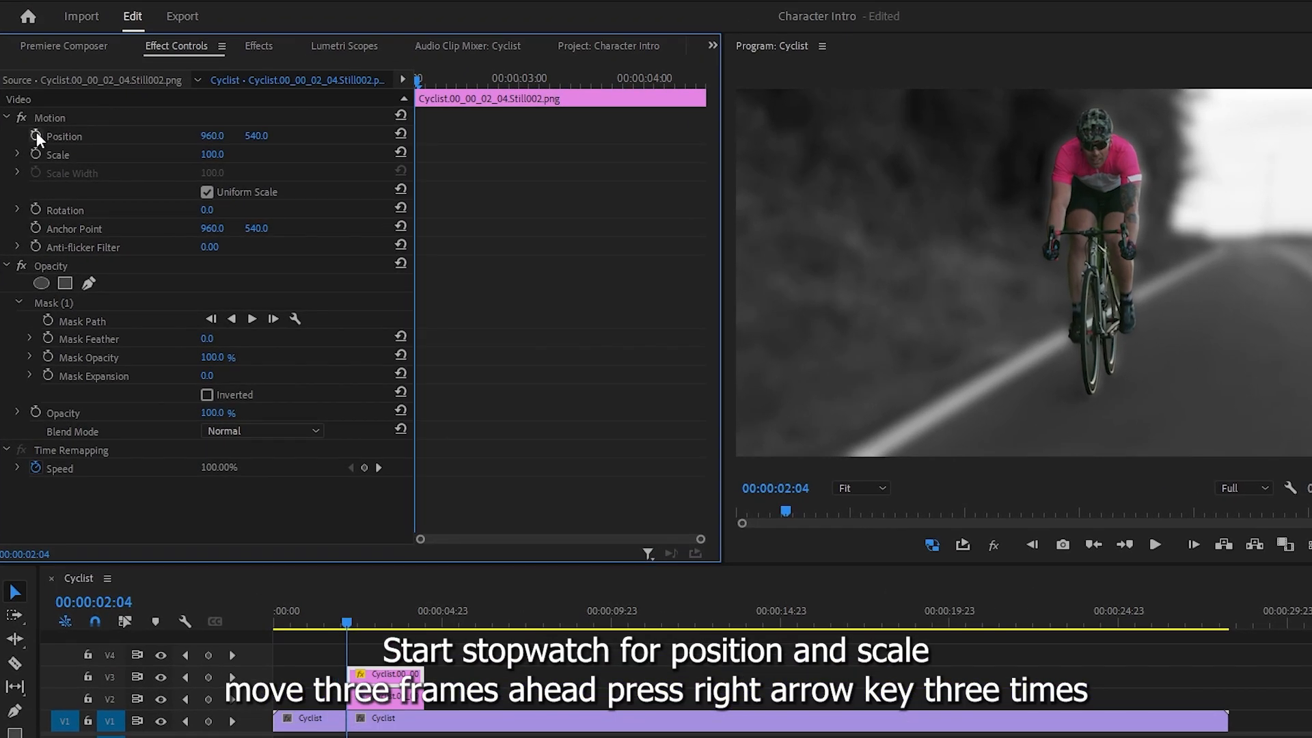
{"action": "left_click", "coordinate": [35, 135]}
{"action": "left_click", "coordinate": [35, 155]}
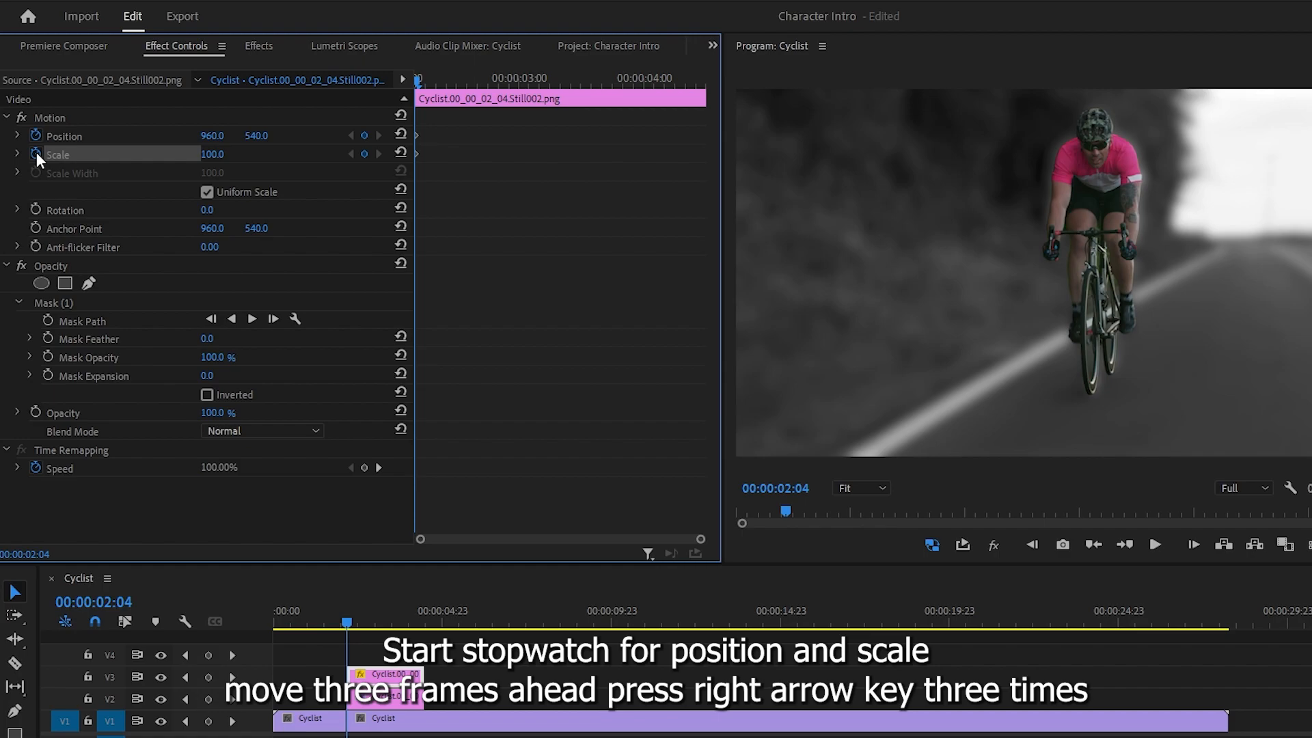
Step: Three frames on, at 00:00:02:07, set the masked still's Scale to 142 and Position to 1019, 690
{"action": "key", "text": "Right"}
{"action": "key", "text": "Right"}
{"action": "key", "text": "Right"}
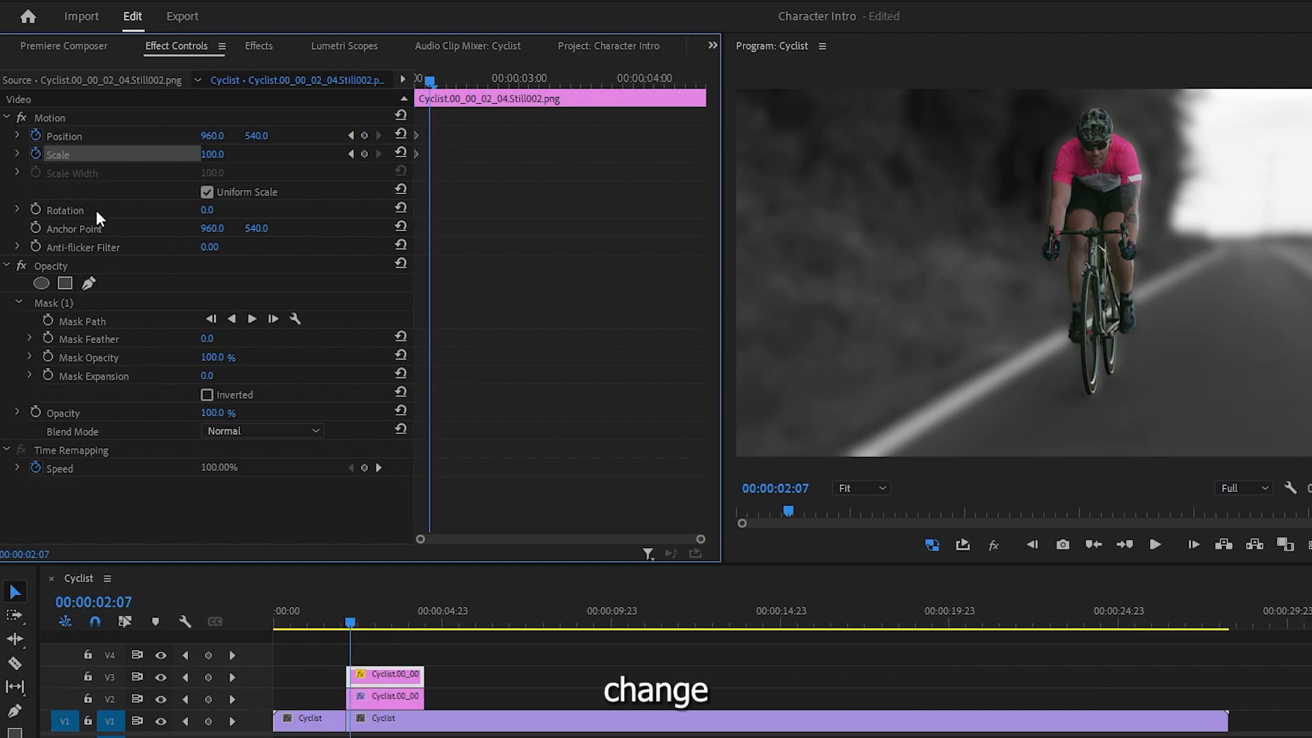
{"action": "left_click_drag", "start_coordinate": [212, 155], "coordinate": [284, 137]}
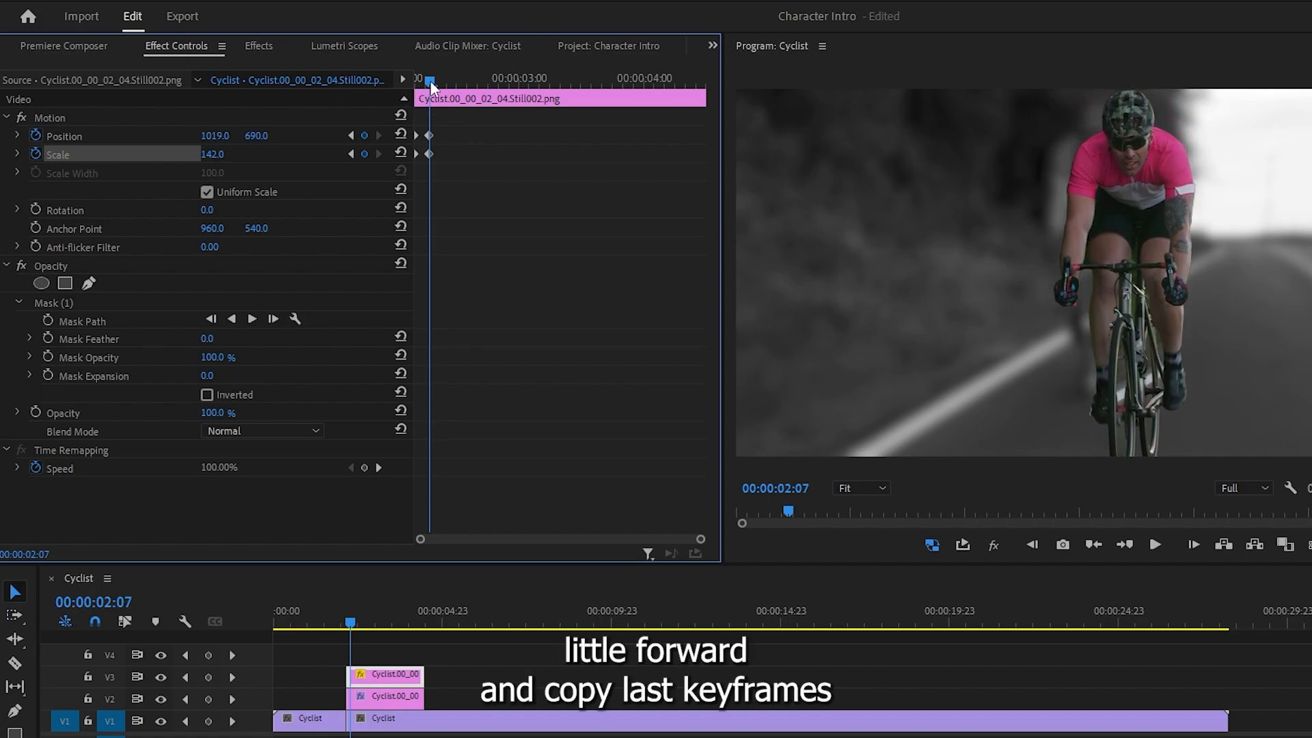
Step: Add holding keyframes for Position and Scale on the masked still at 00:00:03:05
{"action": "left_click_drag", "start_coordinate": [456, 83], "coordinate": [546, 84]}
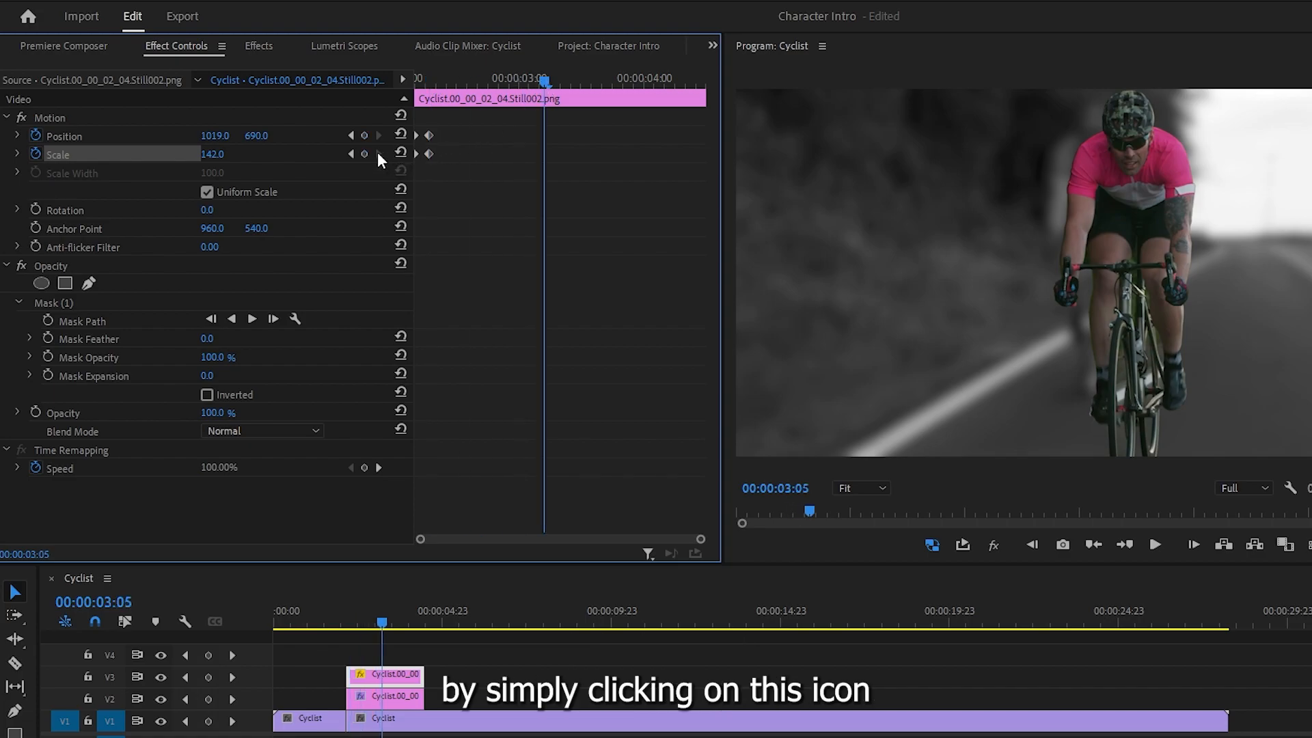
{"action": "left_click", "coordinate": [365, 136]}
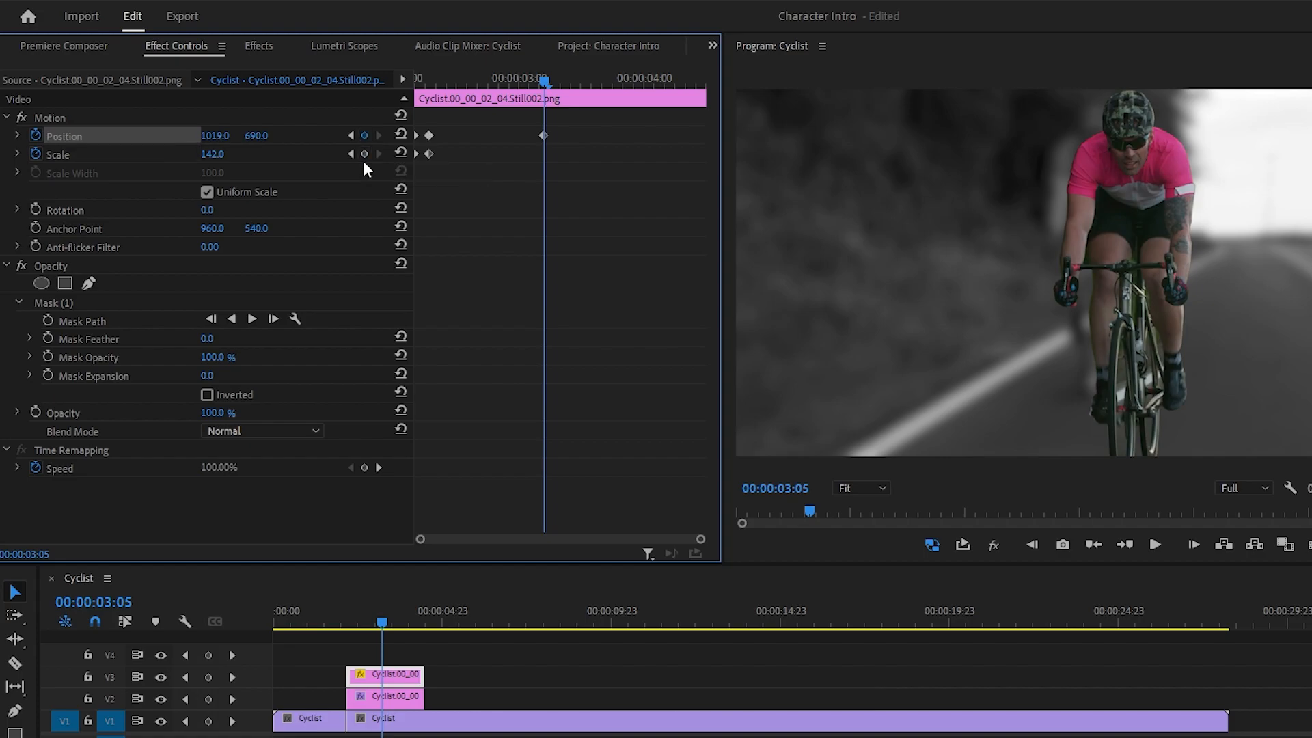
{"action": "left_click", "coordinate": [364, 155]}
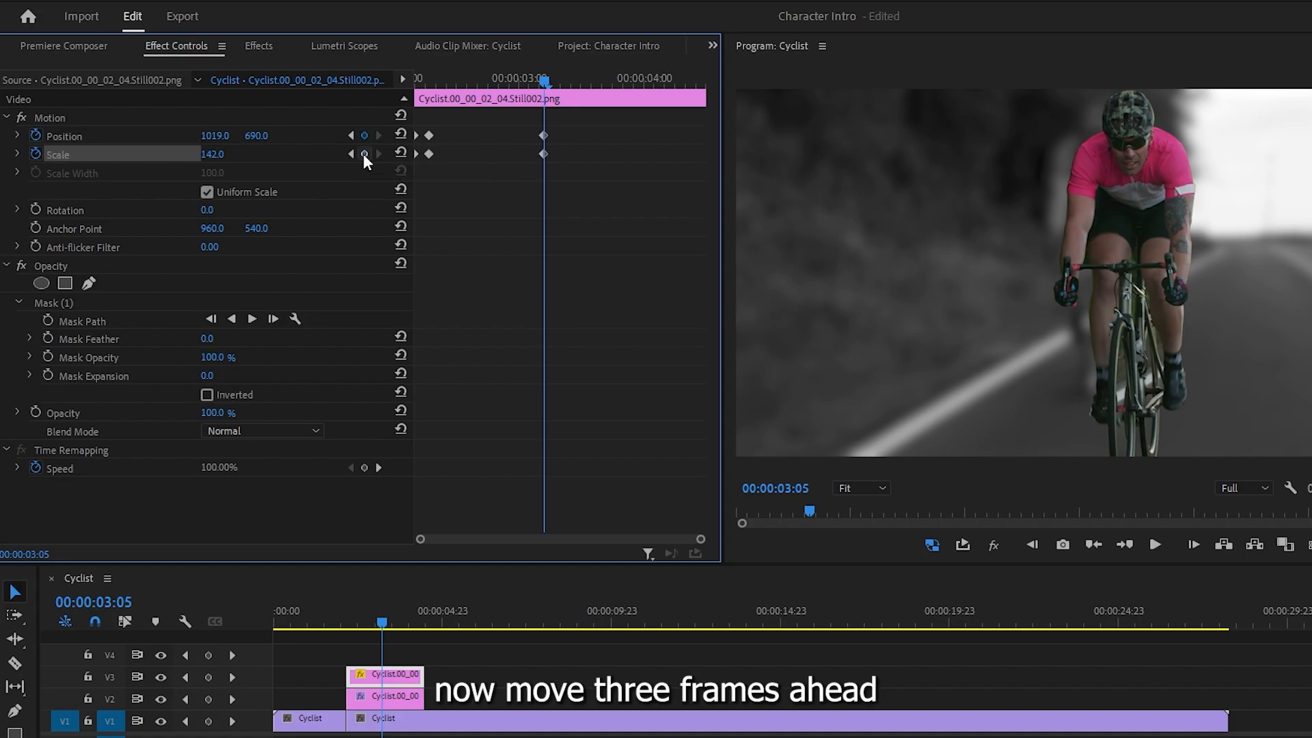
Step: Reset Position and Scale three frames on, at 00:00:03:08, and move the last two pairs of keyframes to the end of the clip
{"action": "key", "text": "Right"}
{"action": "key", "text": "Right"}
{"action": "key", "text": "Right"}
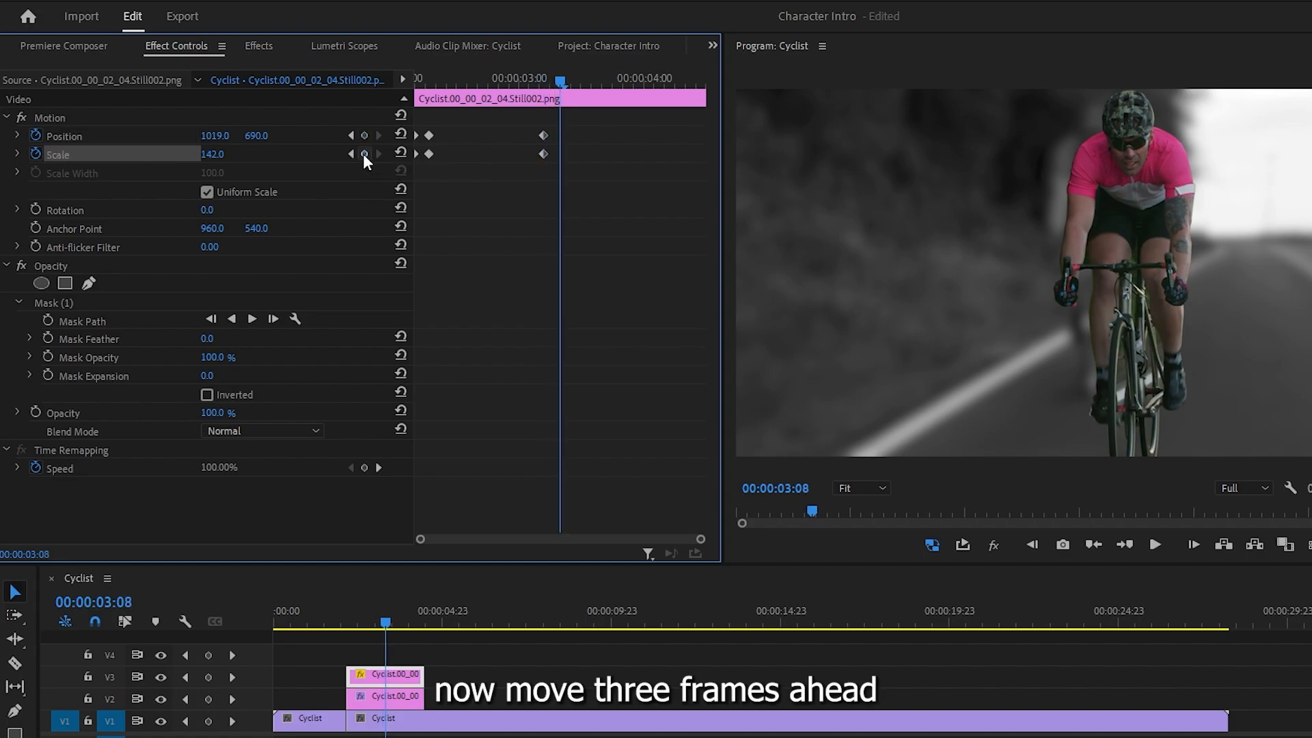
{"action": "left_click", "coordinate": [401, 136]}
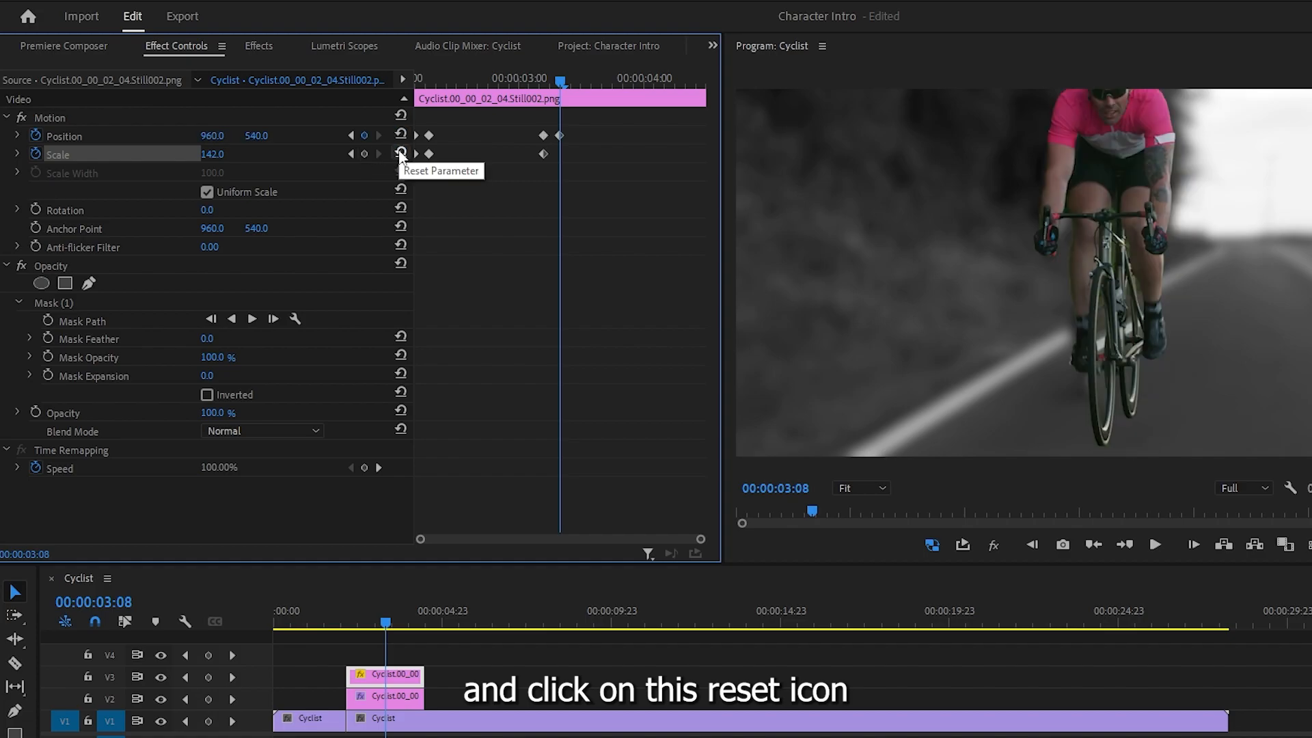
{"action": "left_click", "coordinate": [402, 153]}
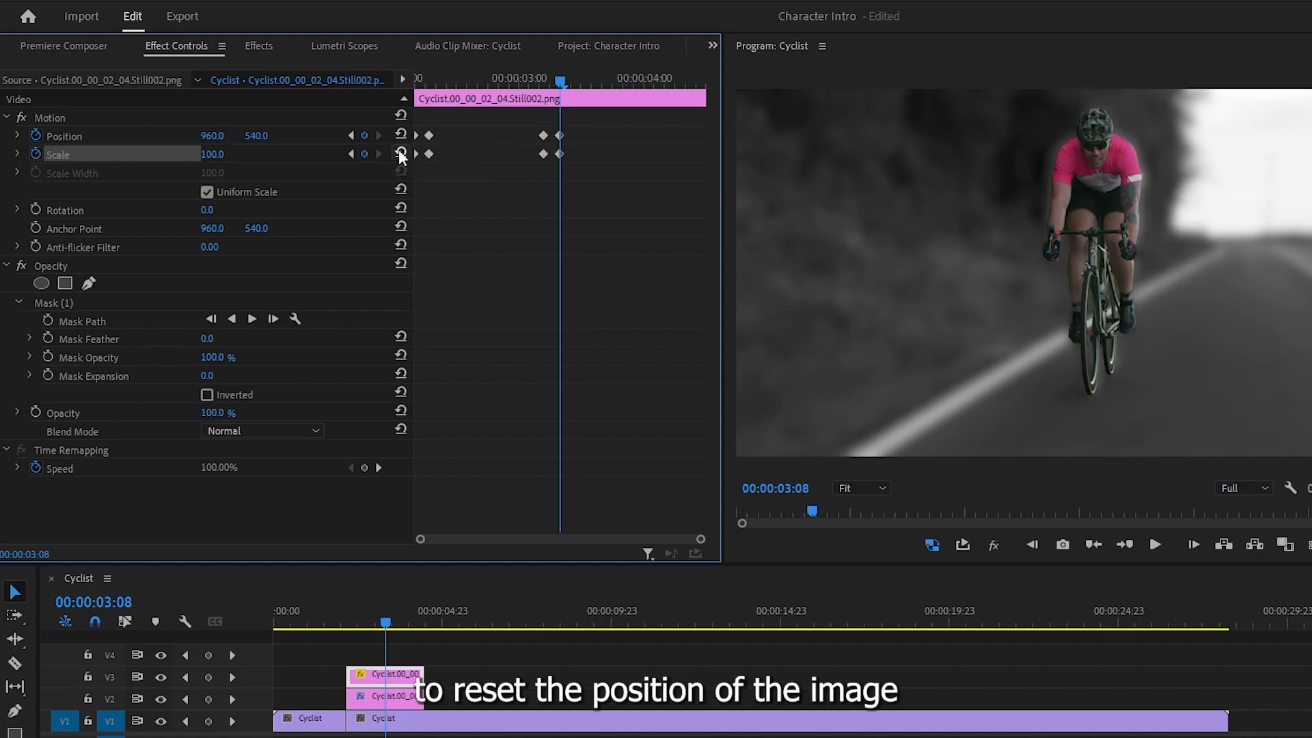
{"action": "left_click_drag", "start_coordinate": [523, 126], "coordinate": [723, 161]}
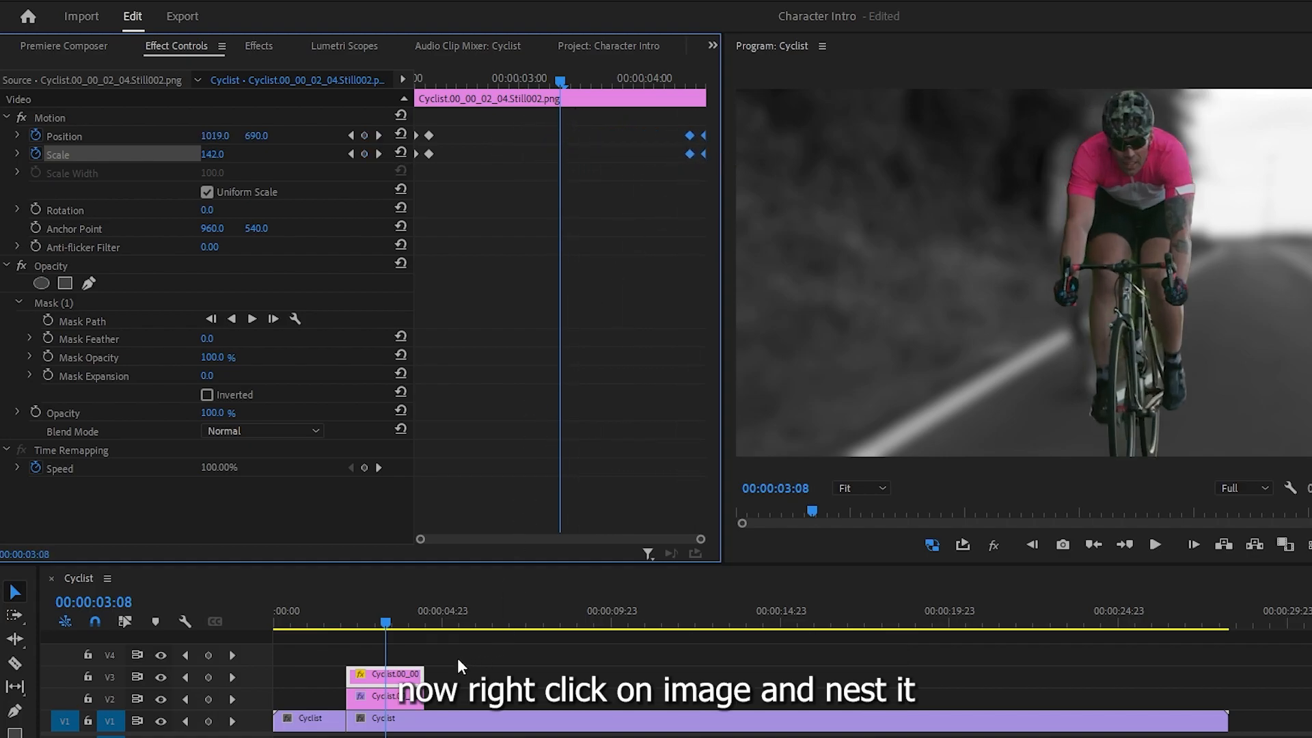
Step: Nest the animated masked still on V3 into its own sequence, keeping the suggested name
{"action": "right_click", "coordinate": [410, 676]}
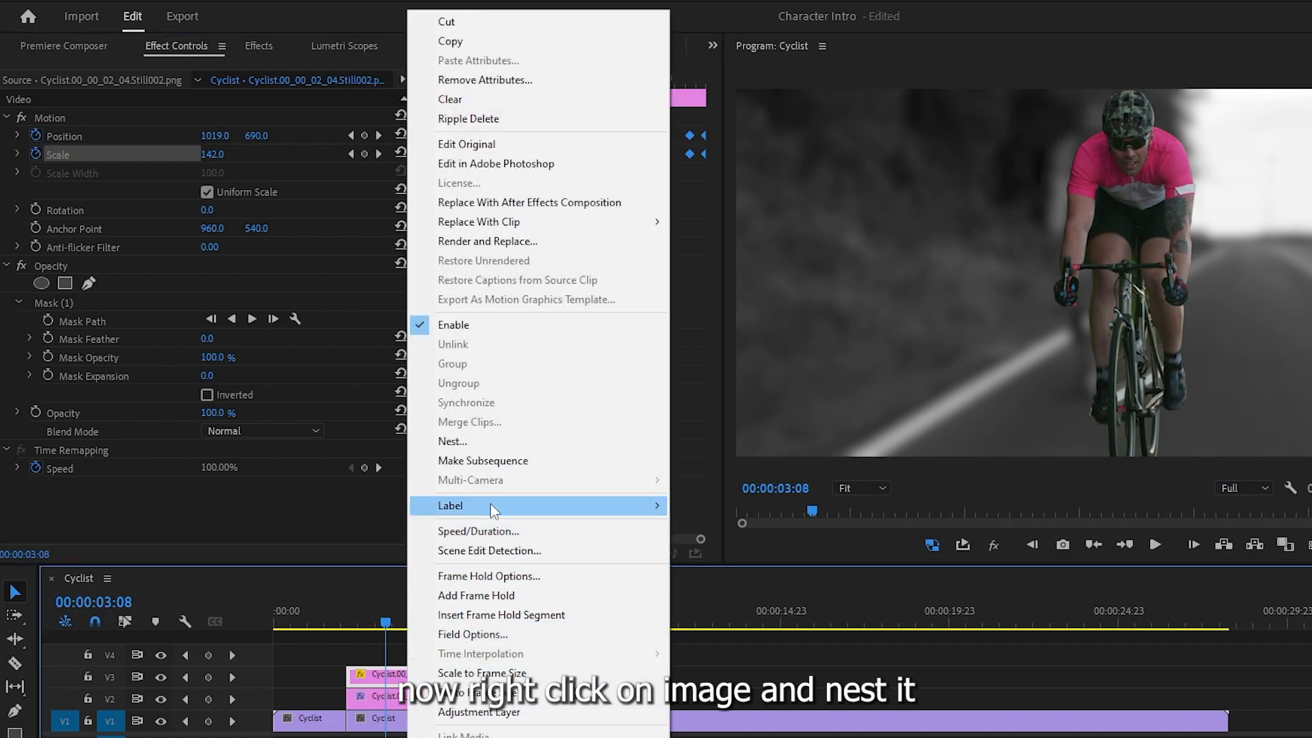
{"action": "left_click", "coordinate": [490, 443]}
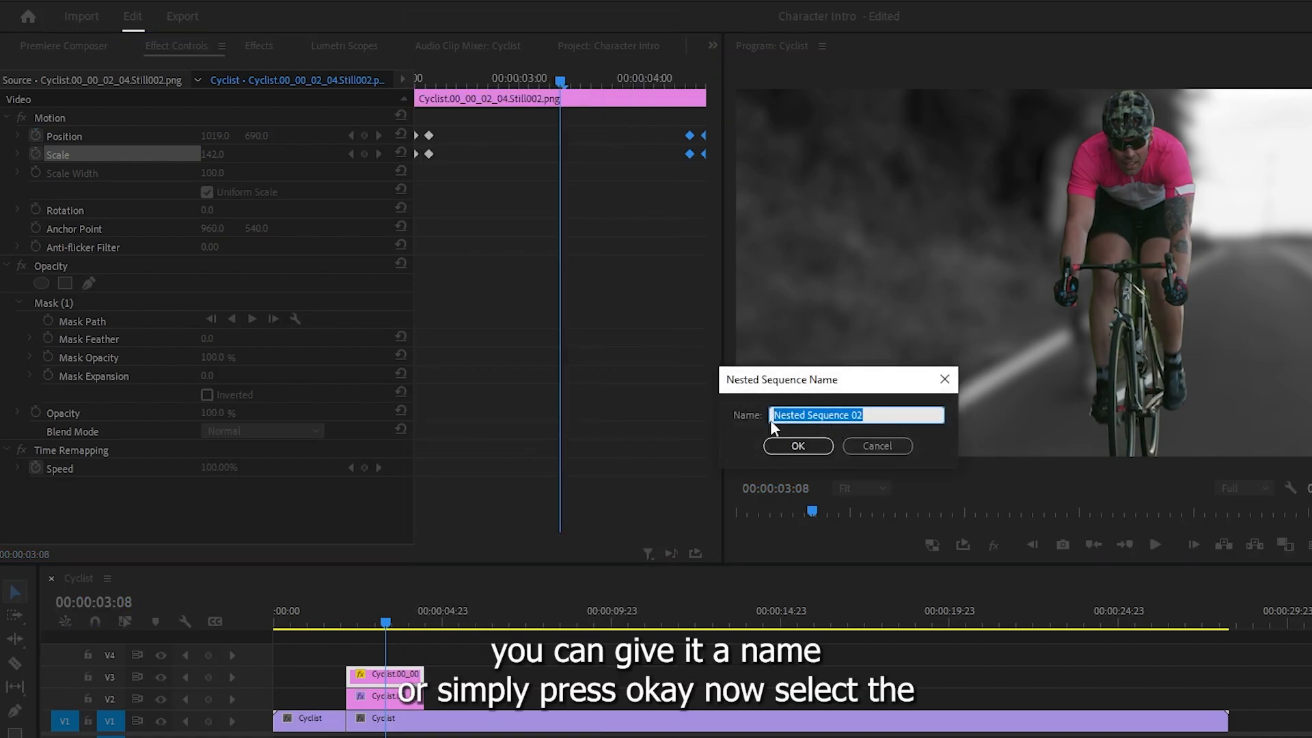
{"action": "left_click", "coordinate": [790, 449]}
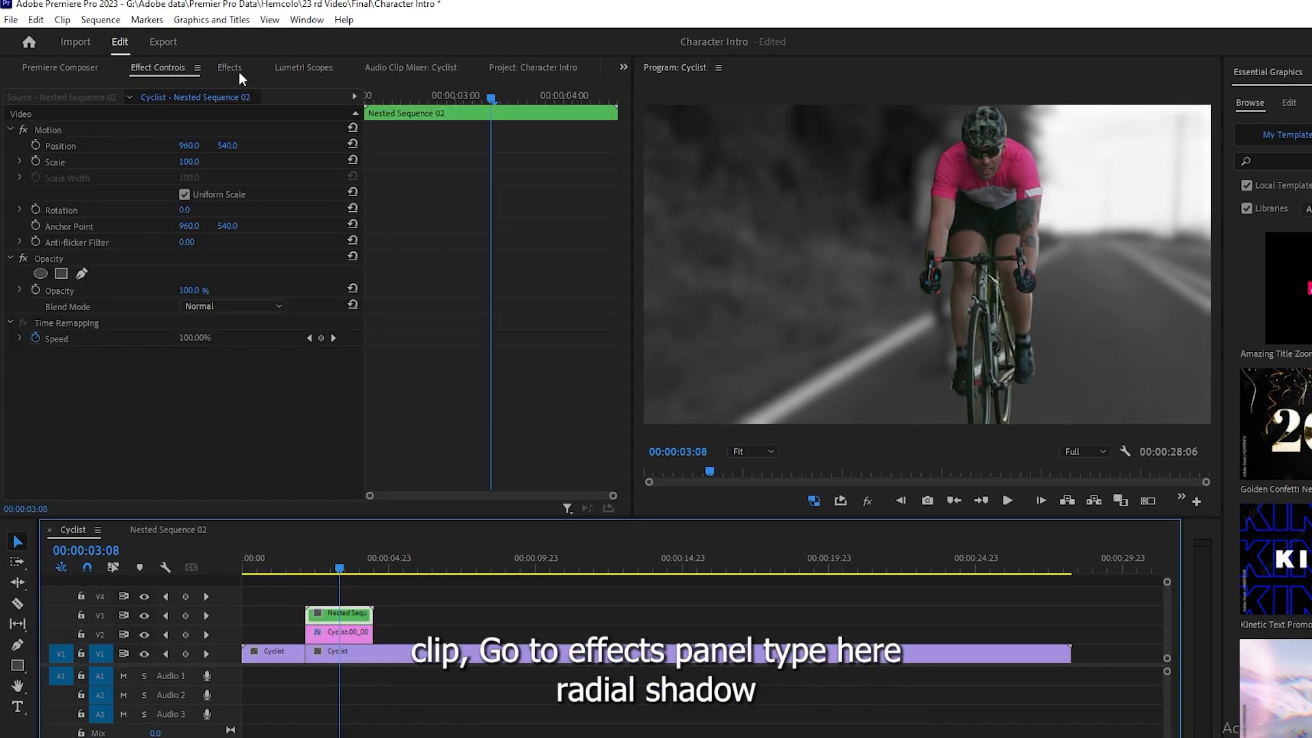
Step: Find the Radial Shadow effect and apply it to the nested cyclist clip on V3
{"action": "left_click", "coordinate": [236, 70]}
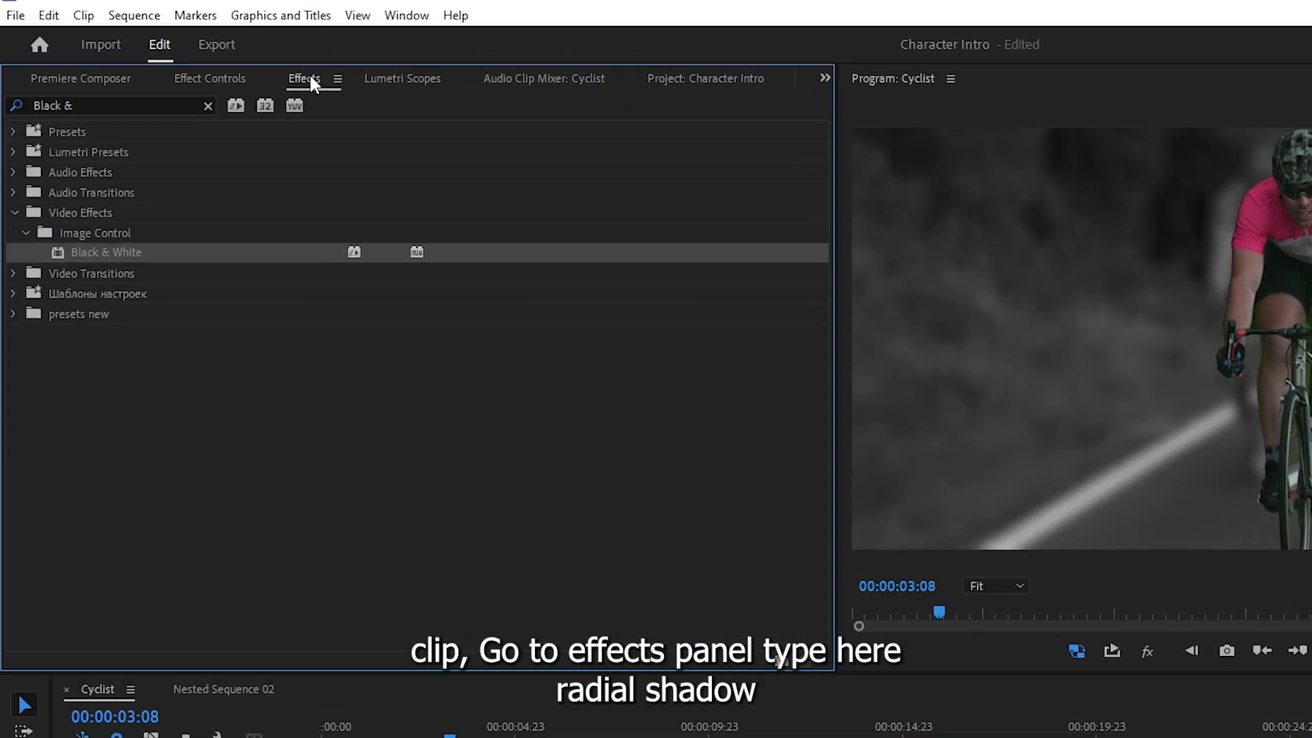
{"action": "left_click_drag", "start_coordinate": [65, 86], "coordinate": [5, 85]}
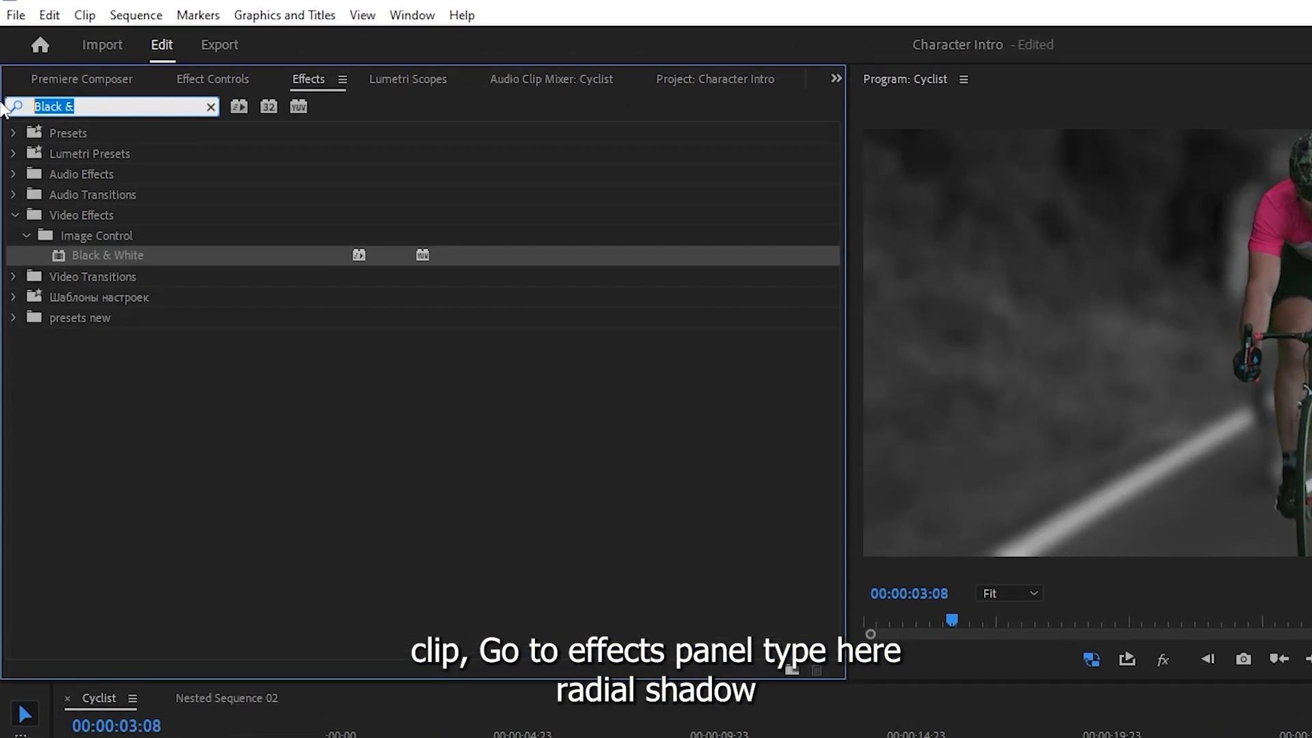
{"action": "type", "text": "Radial Sh"}
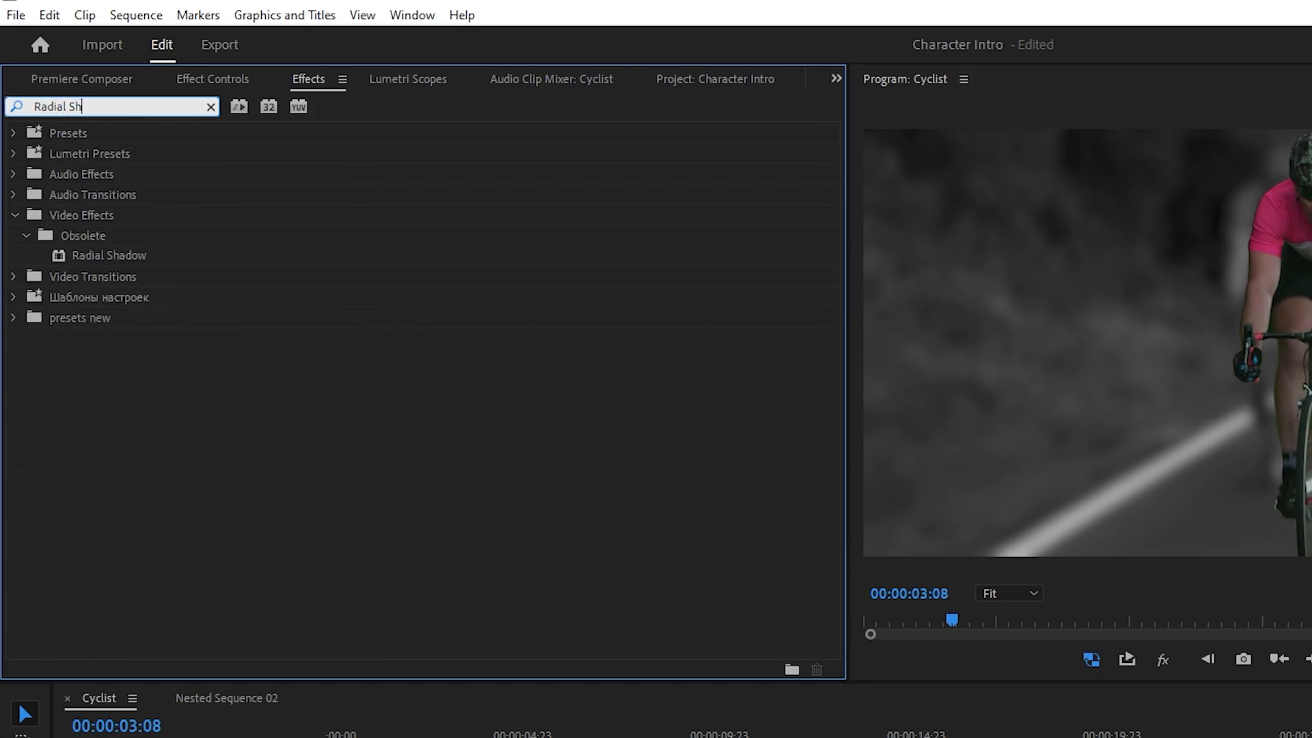
{"action": "left_click_drag", "start_coordinate": [82, 256], "coordinate": [338, 619]}
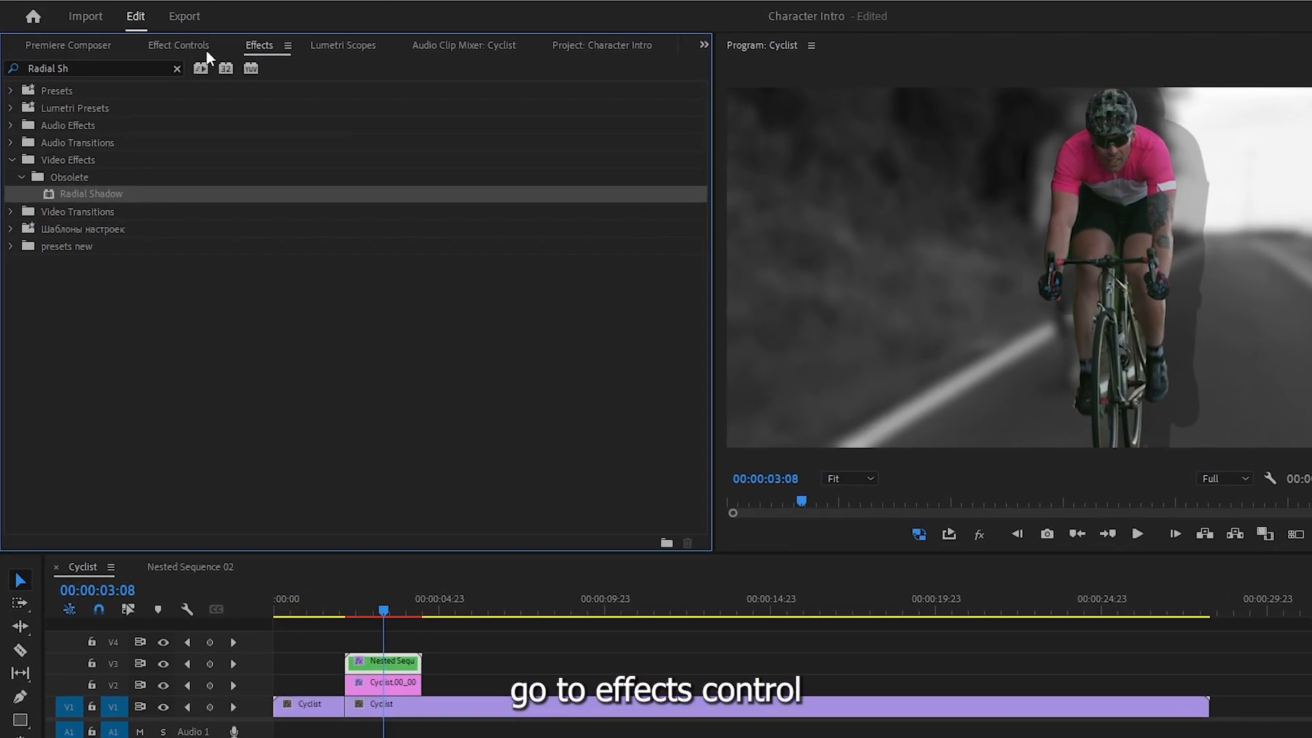
Step: Set the Radial Shadow to a white shadow color, 100% opacity and a projection distance of 4
{"action": "left_click", "coordinate": [168, 68]}
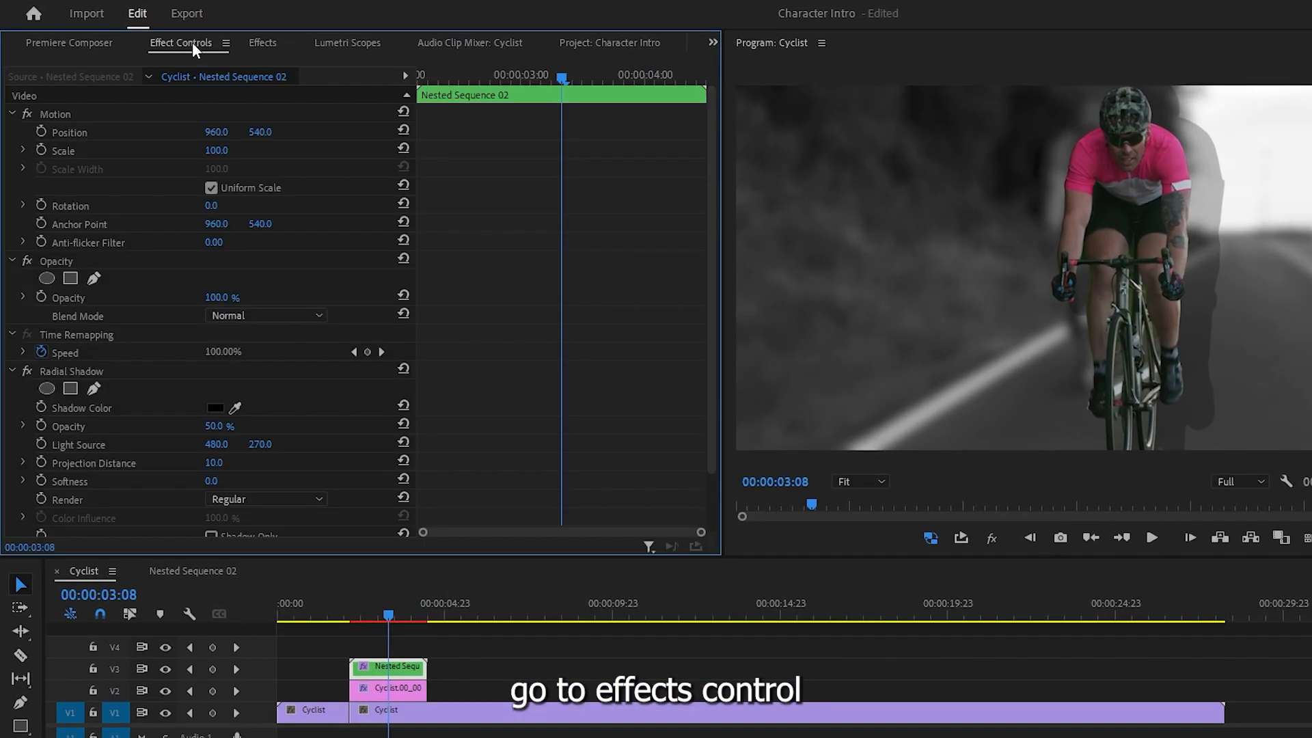
{"action": "scroll", "coordinate": [182, 317], "scroll_direction": "down", "scroll_amount": 2}
{"action": "left_click", "coordinate": [216, 342]}
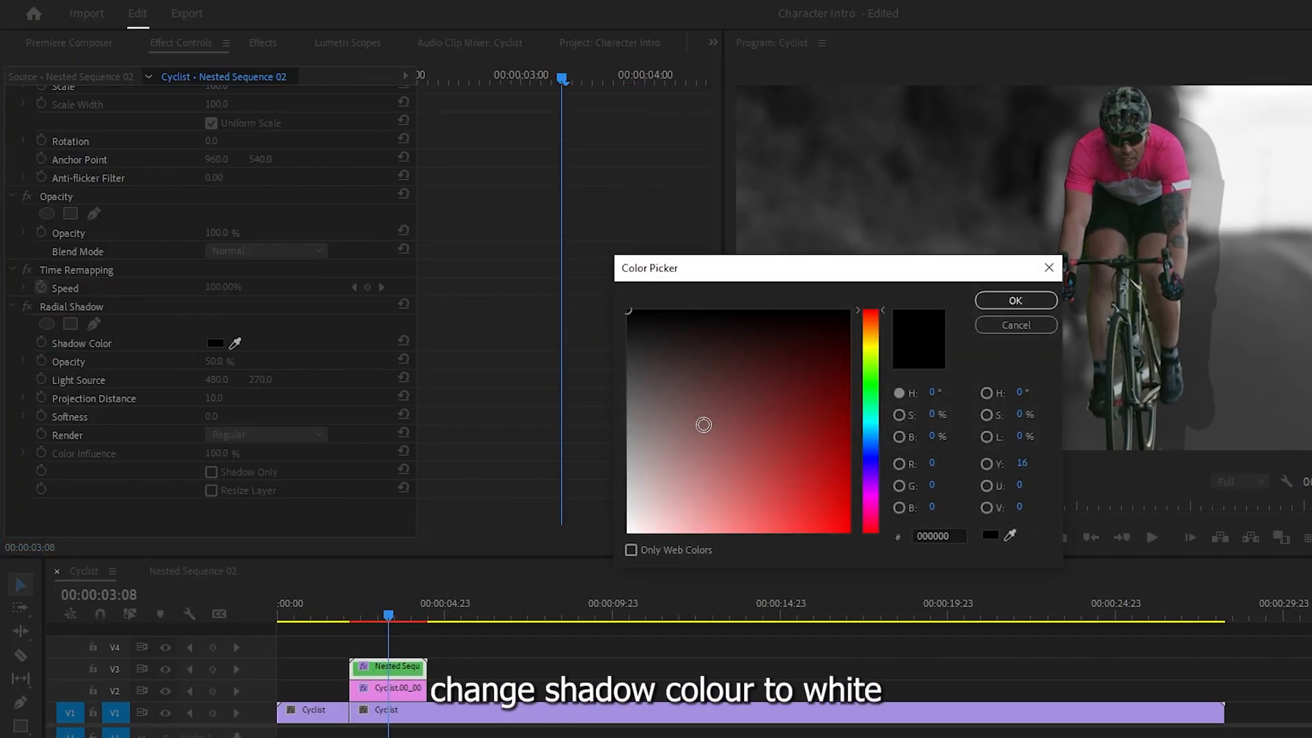
{"action": "left_click_drag", "start_coordinate": [706, 421], "coordinate": [600, 545]}
{"action": "left_click", "coordinate": [1017, 304]}
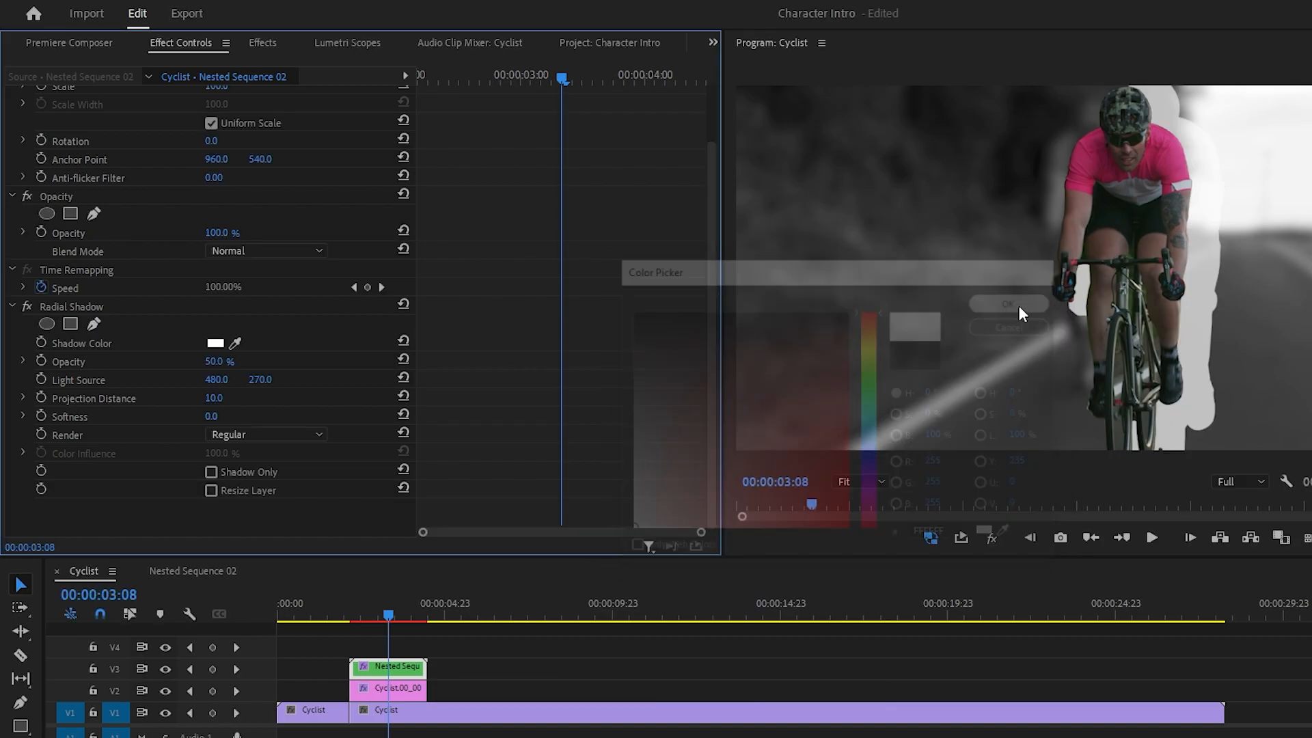
{"action": "left_click_drag", "start_coordinate": [215, 362], "coordinate": [254, 362]}
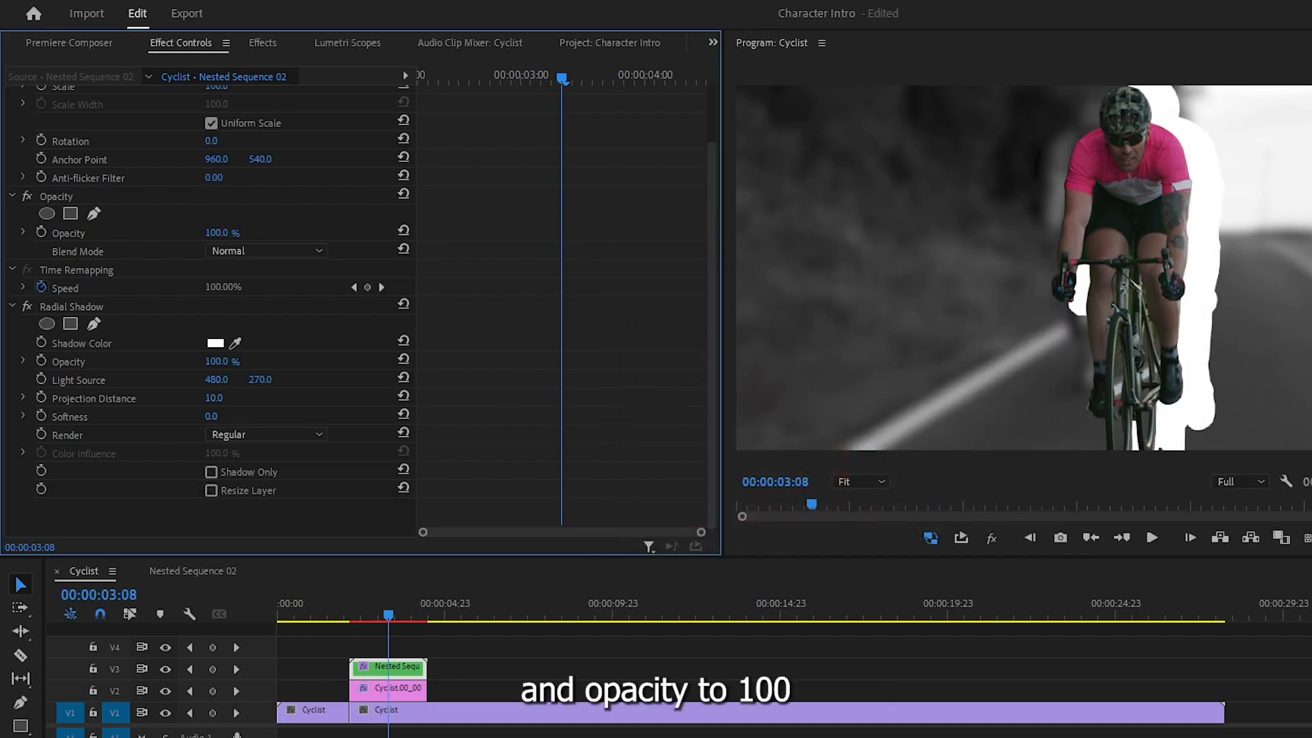
{"action": "left_click", "coordinate": [212, 398]}
{"action": "type", "text": "4"}
{"action": "key", "text": "Return"}
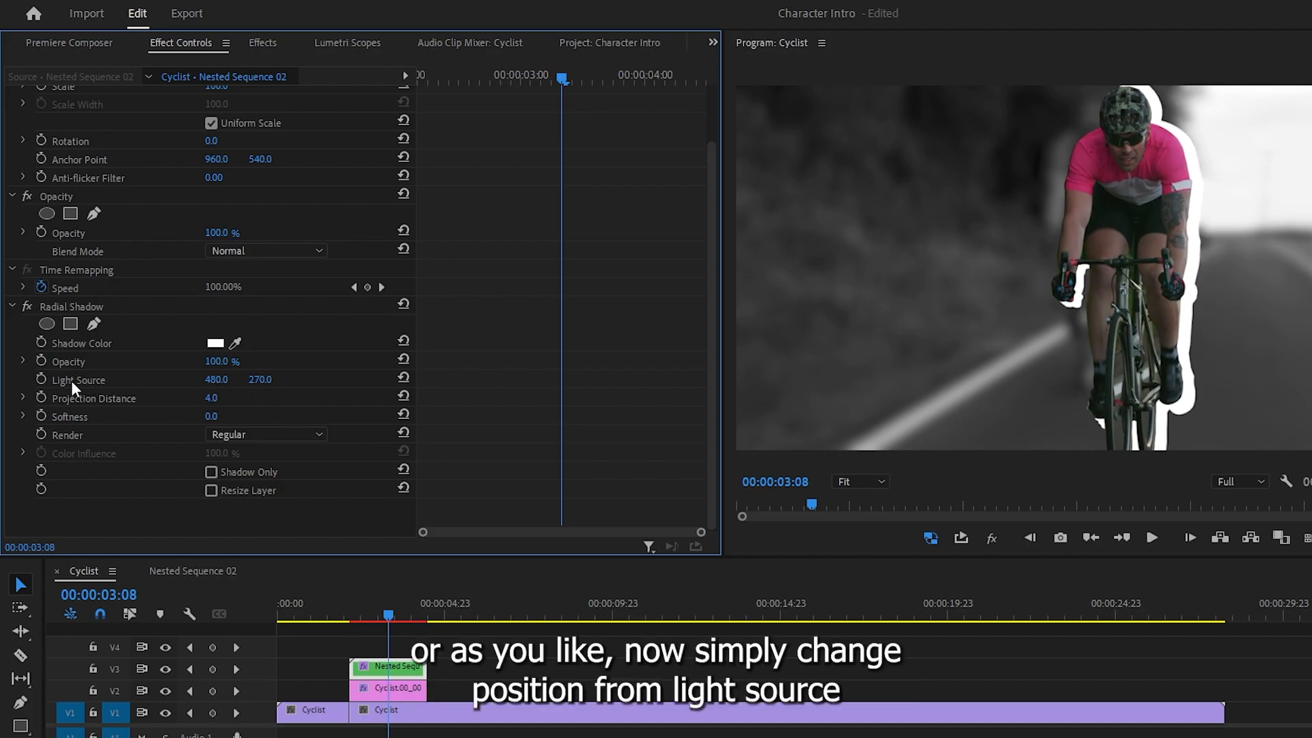
Step: Set the Radial Shadow's Light Source to 1042, 497 so the white outline surrounds the cyclist evenly
{"action": "left_click_drag", "start_coordinate": [212, 381], "coordinate": [513, 381]}
{"action": "left_click", "coordinate": [215, 380]}
{"action": "left_click_drag", "start_coordinate": [255, 381], "coordinate": [483, 363]}
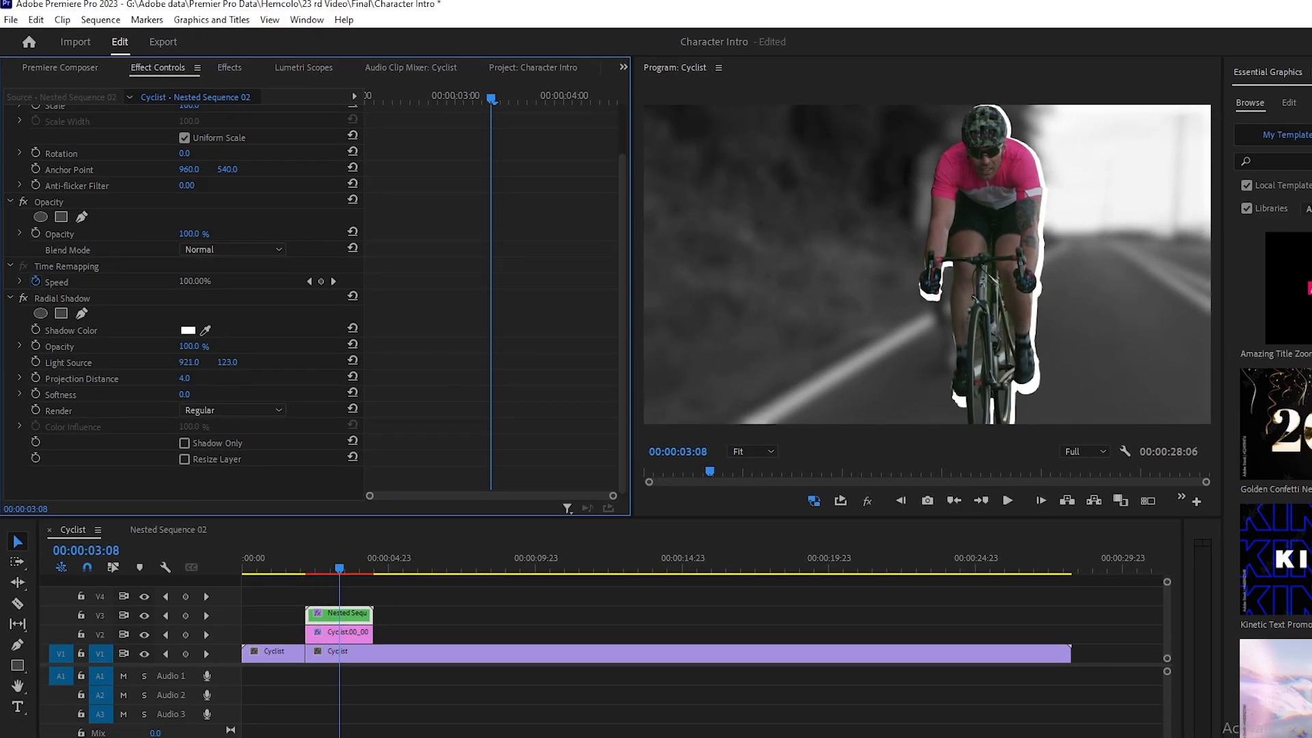
{"action": "left_click_drag", "start_coordinate": [191, 363], "coordinate": [308, 363]}
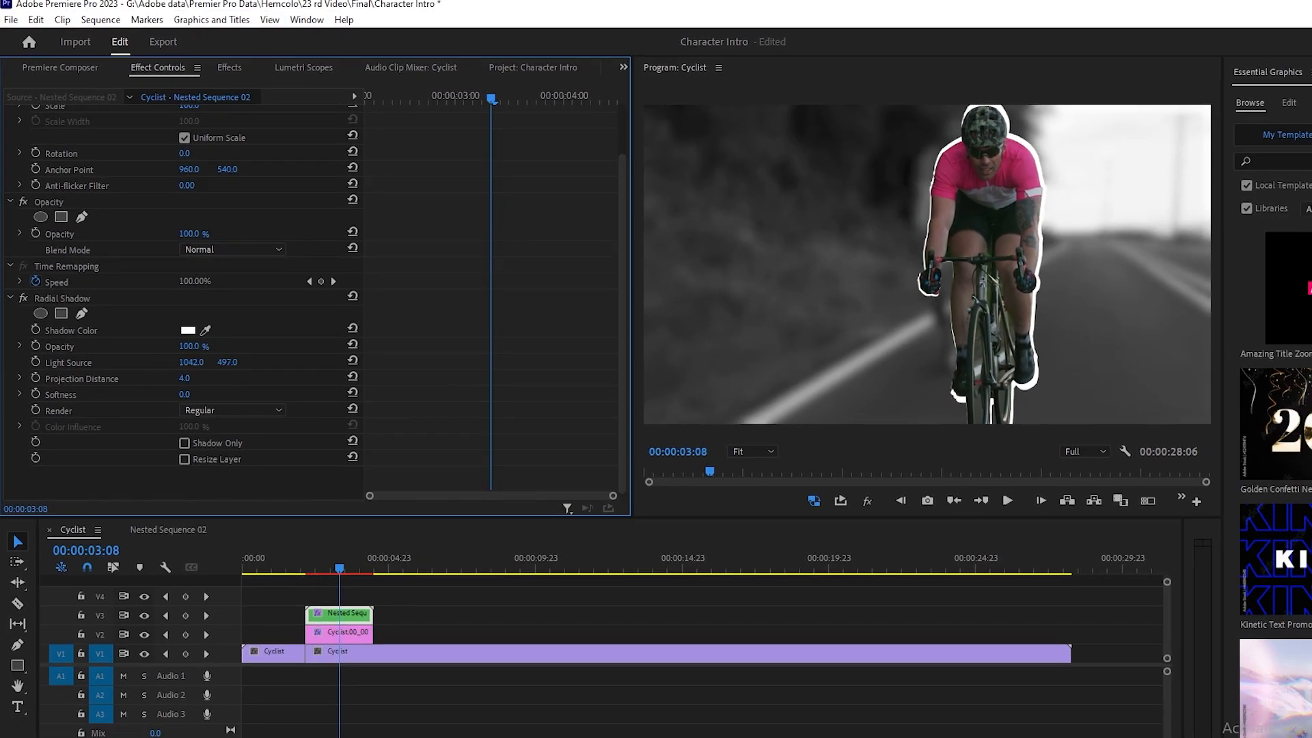
Step: Slide the second Cyclist clip on V1 to start where the nested clip ends, and play back the intro
{"action": "left_click", "coordinate": [358, 650]}
{"action": "left_click_drag", "start_coordinate": [357, 650], "coordinate": [420, 651]}
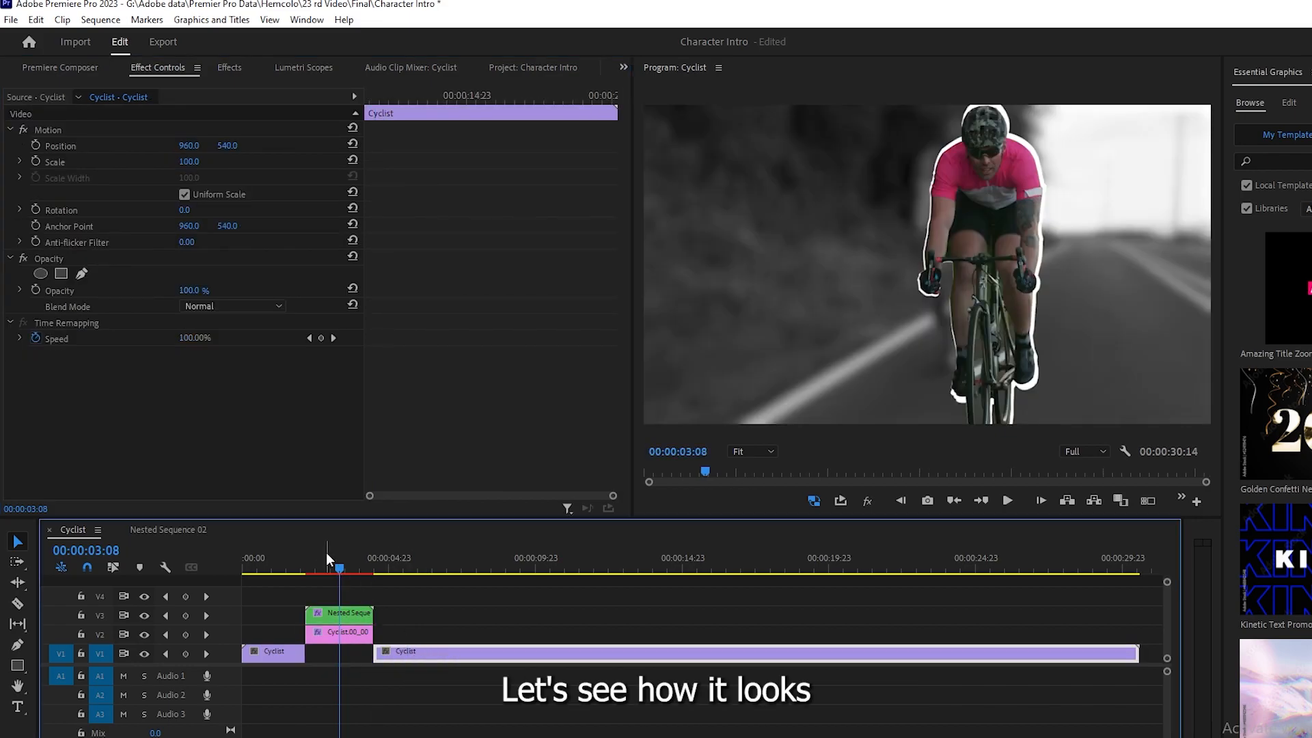
{"action": "left_click_drag", "start_coordinate": [338, 567], "coordinate": [284, 569]}
{"action": "key", "text": "space"}
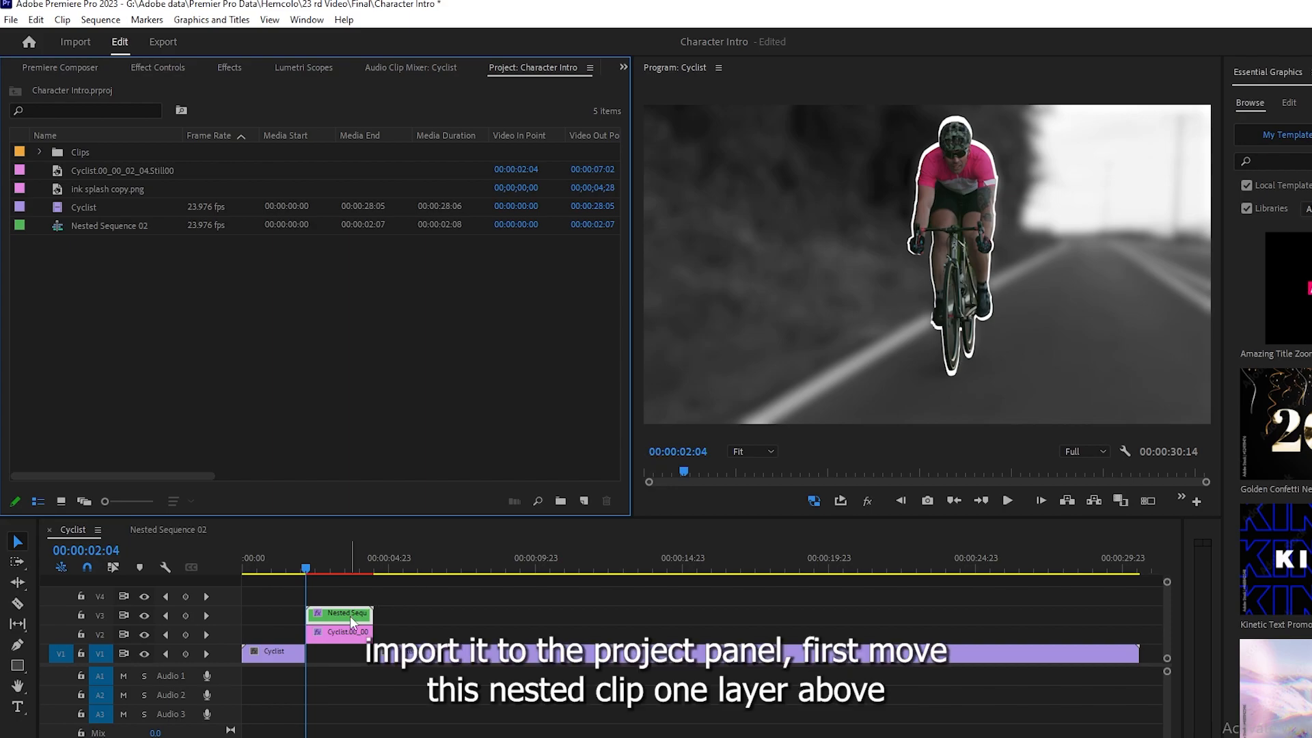
Step: Raise the nested clip to V4, place ink splash copy.png on V3 at 00:00:02:04 and trim it to the nested clip's end
{"action": "left_click_drag", "start_coordinate": [350, 617], "coordinate": [350, 597]}
{"action": "mouse_move", "coordinate": [100, 191]}
{"action": "left_mouse_down"}
{"action": "mouse_move", "coordinate": [205, 481]}
{"action": "mouse_move", "coordinate": [297, 619]}
{"action": "mouse_move", "coordinate": [309, 615]}
{"action": "left_mouse_up"}
{"action": "left_click_drag", "start_coordinate": [449, 615], "coordinate": [373, 613]}
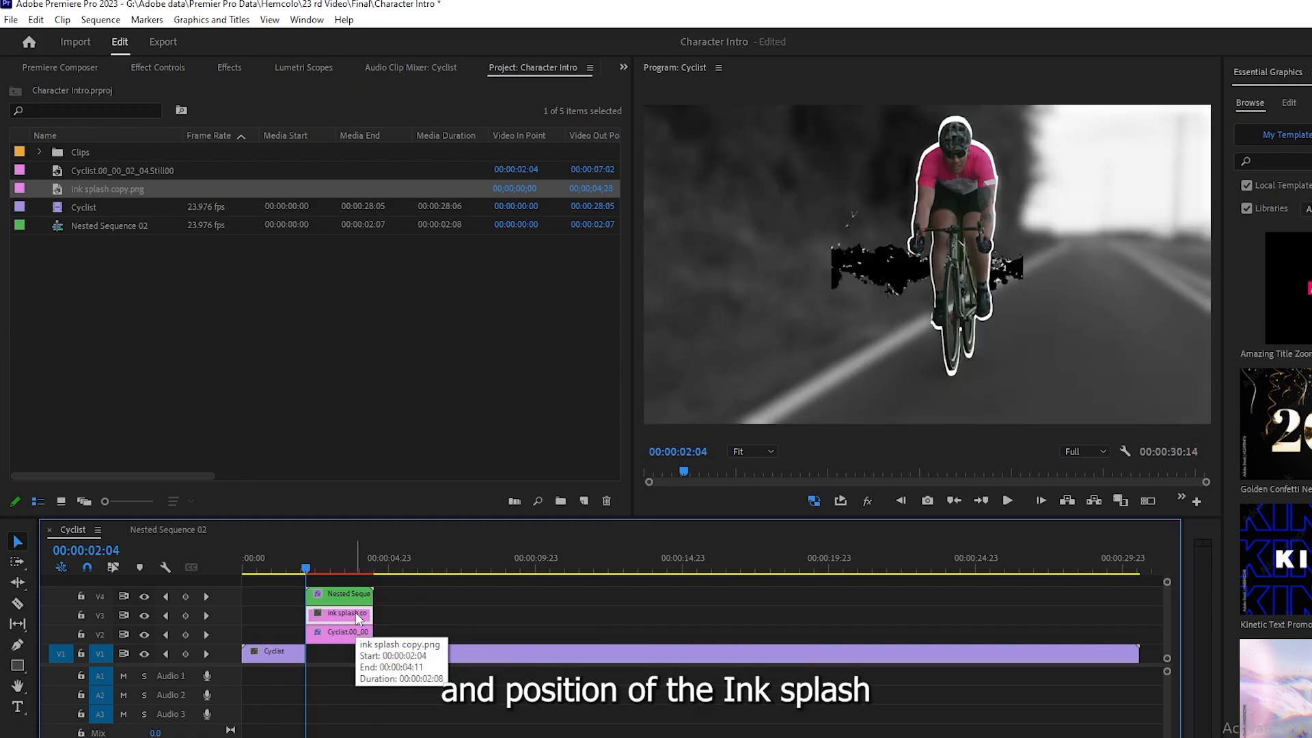
Step: Set the ink splash's Scale to 661, Position to 1238, 414 and Rotation to -5°
{"action": "left_click", "coordinate": [158, 68]}
{"action": "left_click_drag", "start_coordinate": [189, 162], "coordinate": [437, 162]}
{"action": "mouse_move", "coordinate": [228, 146]}
{"action": "left_mouse_down"}
{"action": "mouse_move", "coordinate": [210, 146]}
{"action": "mouse_move", "coordinate": [308, 147]}
{"action": "left_mouse_up"}
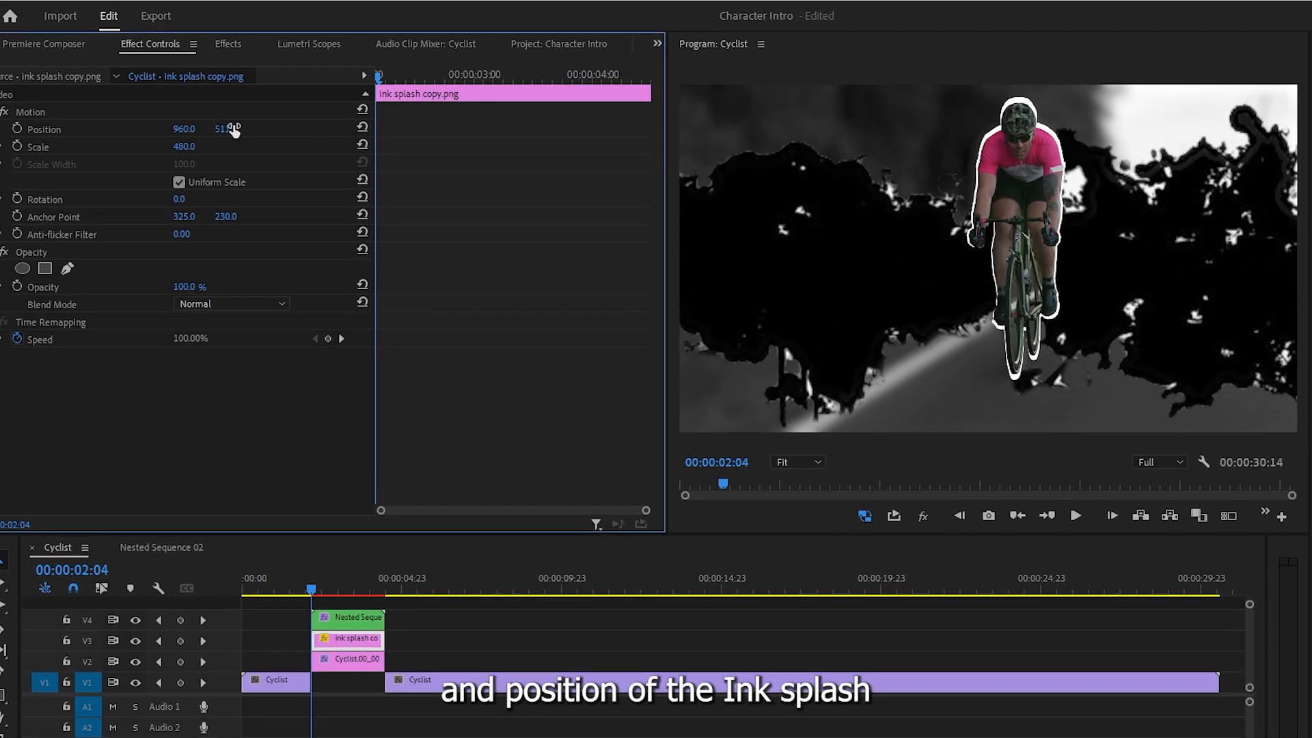
{"action": "left_click_drag", "start_coordinate": [180, 200], "coordinate": [176, 199]}
{"action": "mouse_move", "coordinate": [184, 130]}
{"action": "left_mouse_down"}
{"action": "mouse_move", "coordinate": [375, 129]}
{"action": "mouse_move", "coordinate": [152, 130]}
{"action": "left_mouse_up"}
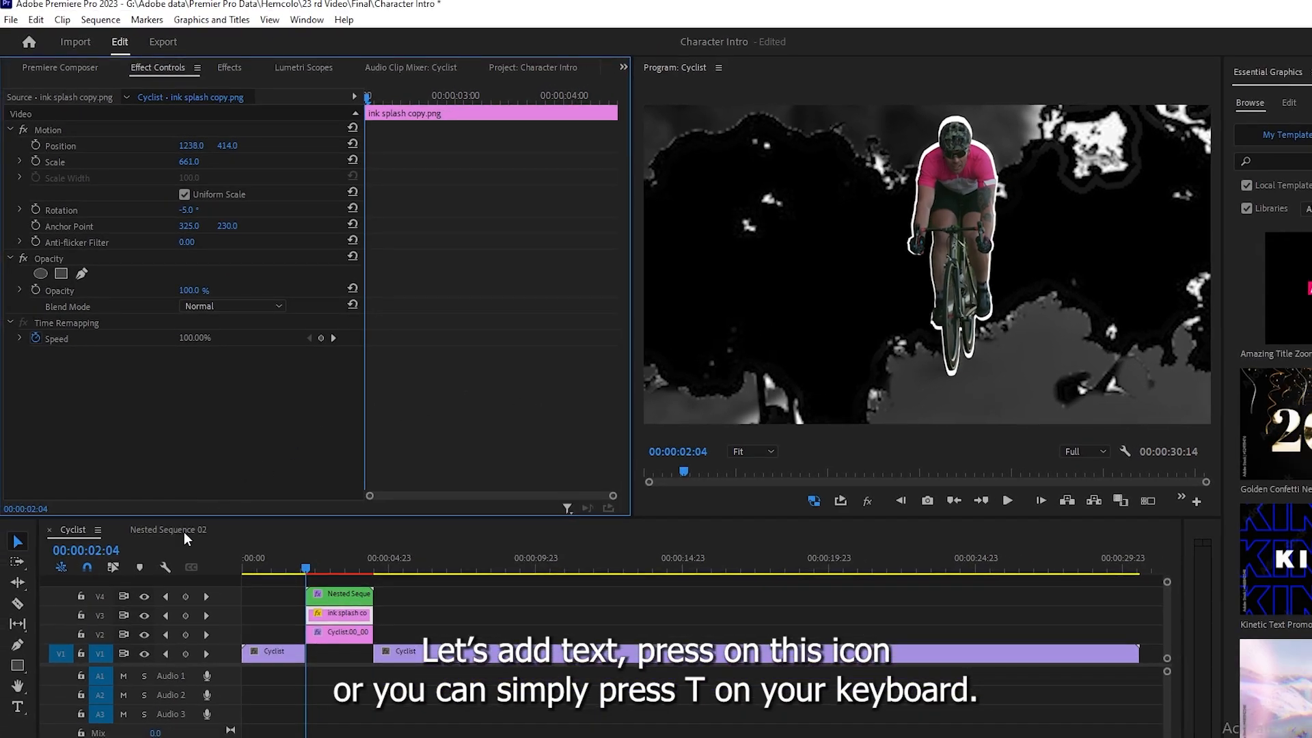
Step: Add a two-line text to the side of the cyclist with the character's first name above "The Cyclist"
{"action": "left_click", "coordinate": [15, 709]}
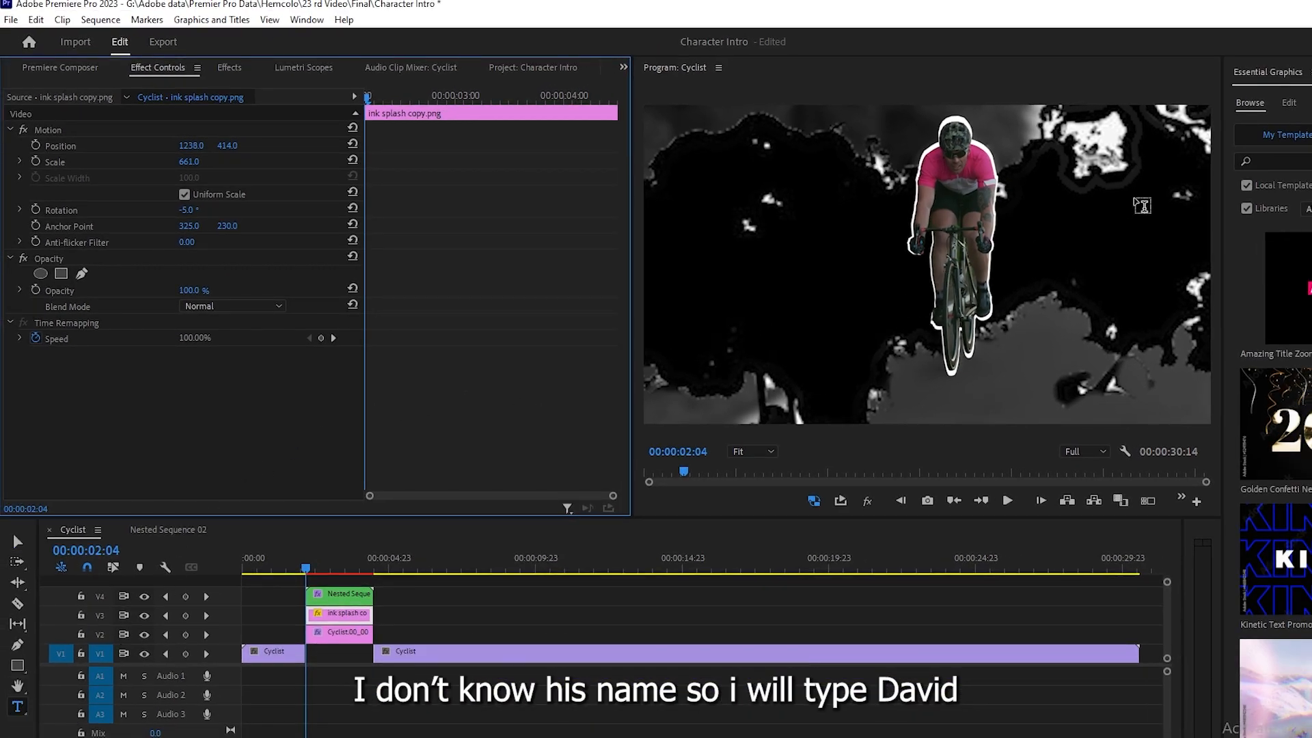
{"action": "left_click", "coordinate": [724, 203]}
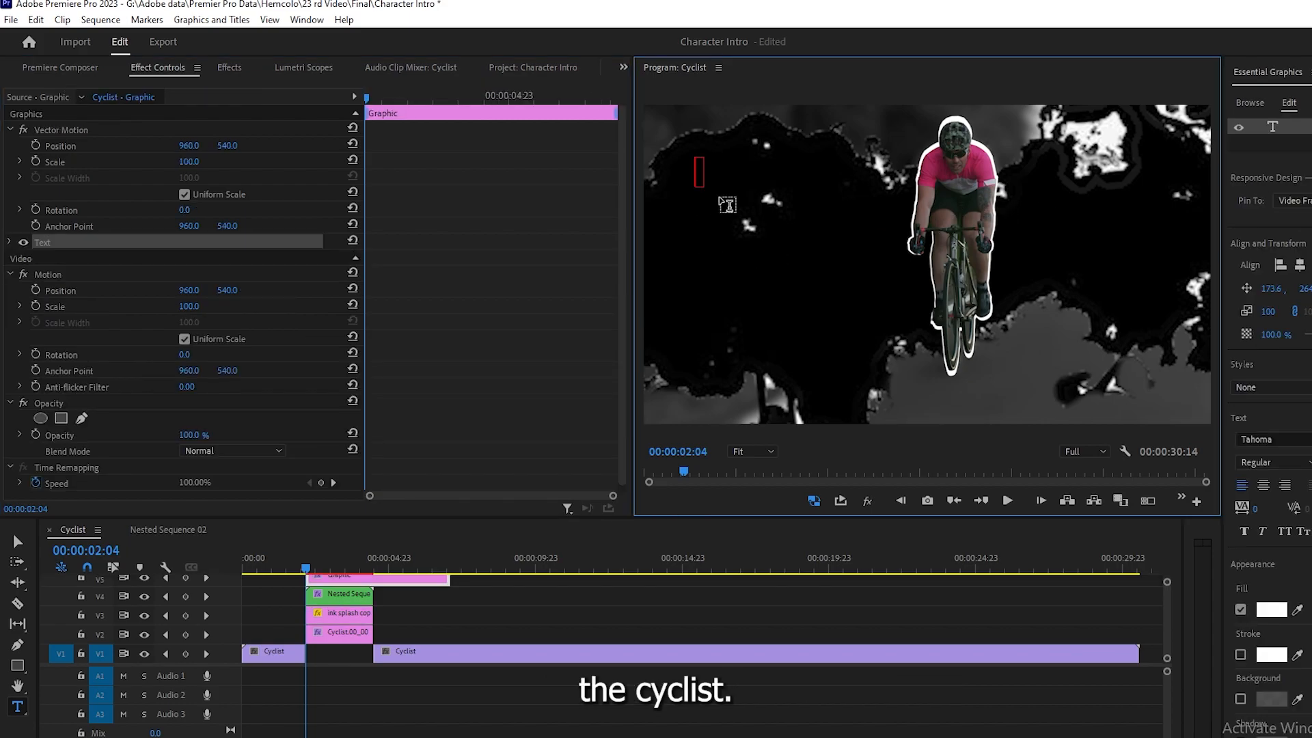
{"action": "type", "text": "David "}
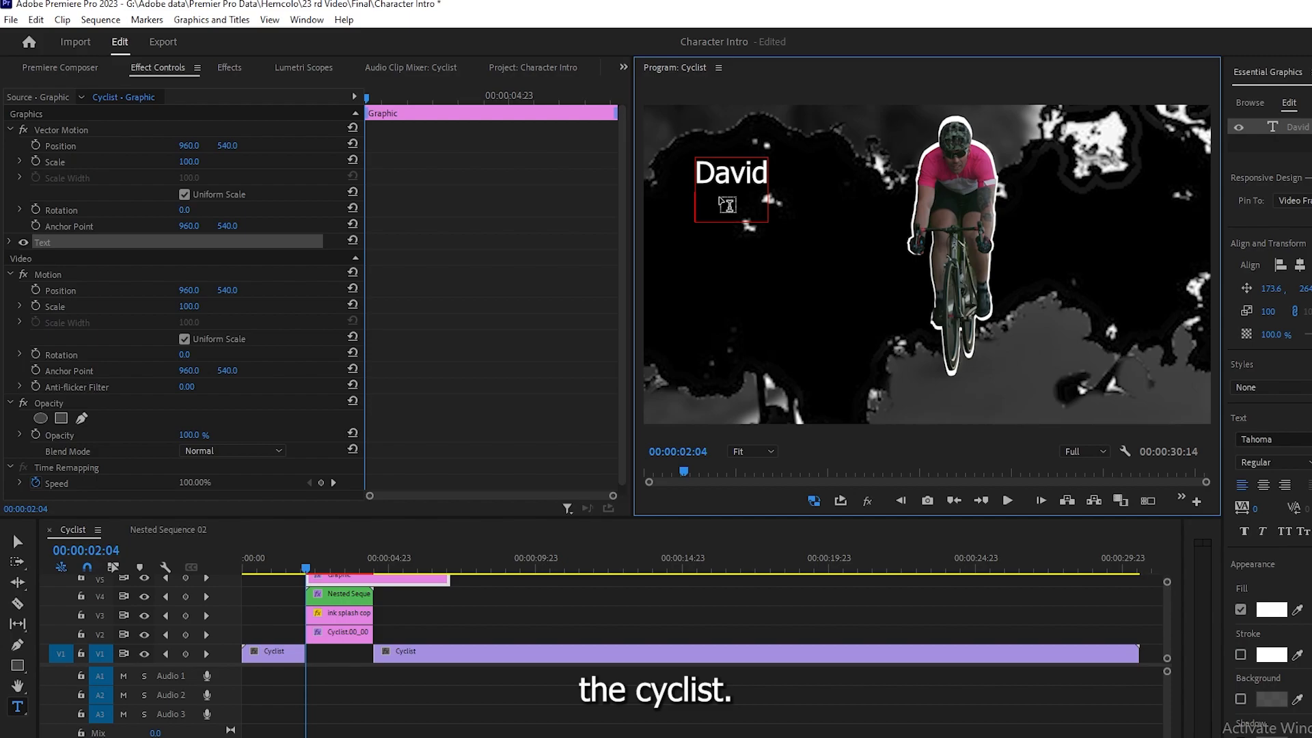
{"action": "type", "text": "The Cycli"}
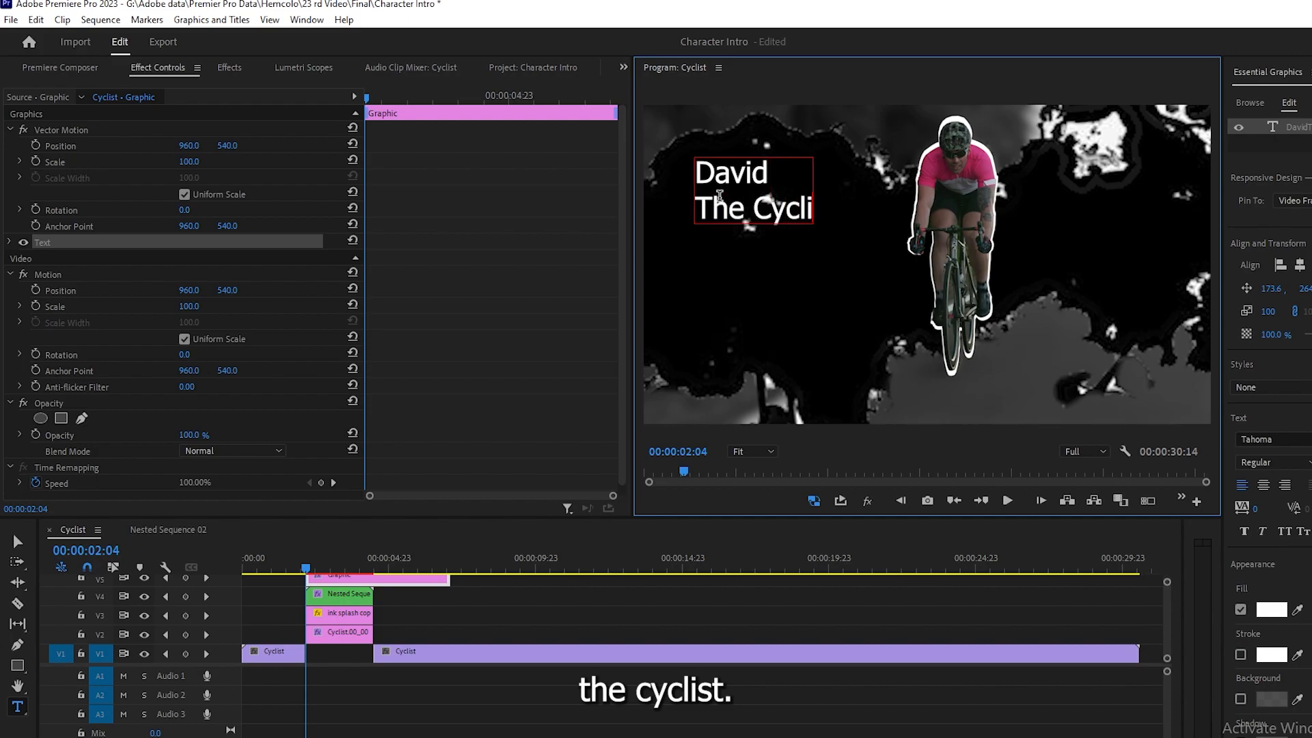
{"action": "type", "text": "st"}
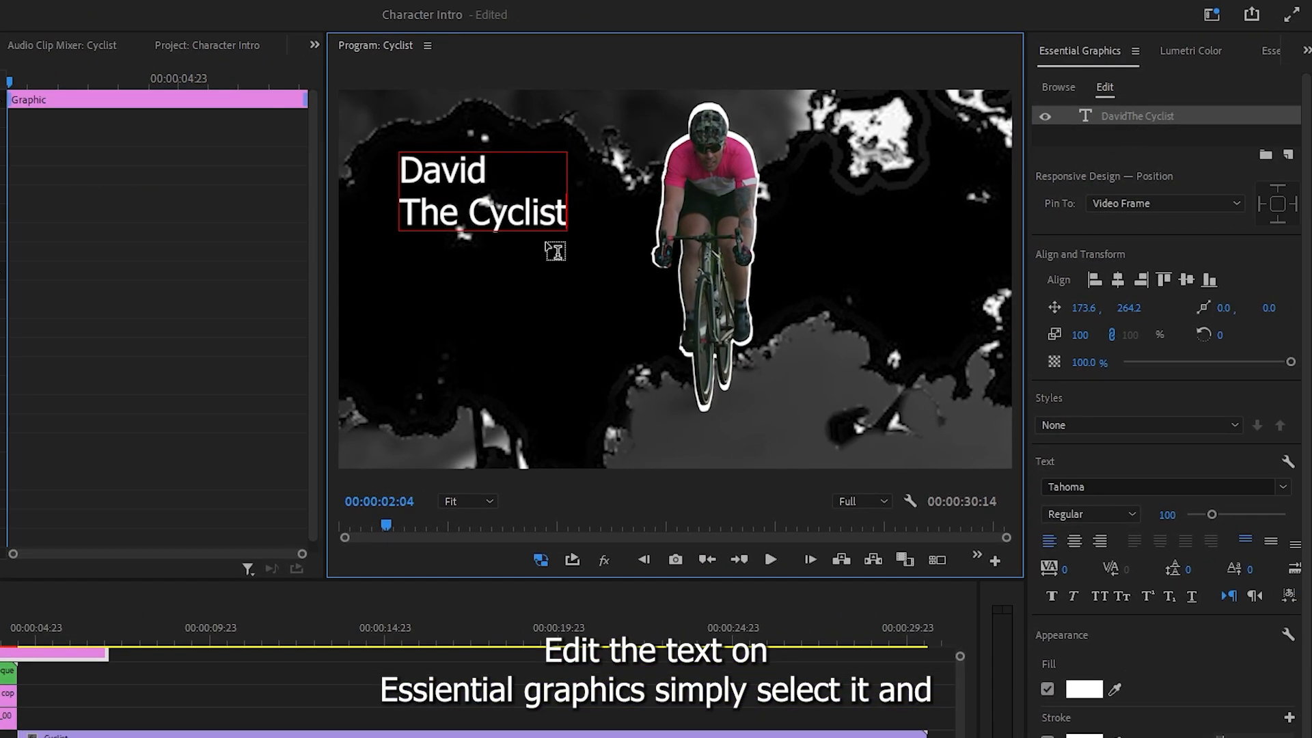
Step: Set the whole title in the Normalidad font, with scale 142 and position 181.6, 289.2
{"action": "left_click_drag", "start_coordinate": [567, 213], "coordinate": [389, 184]}
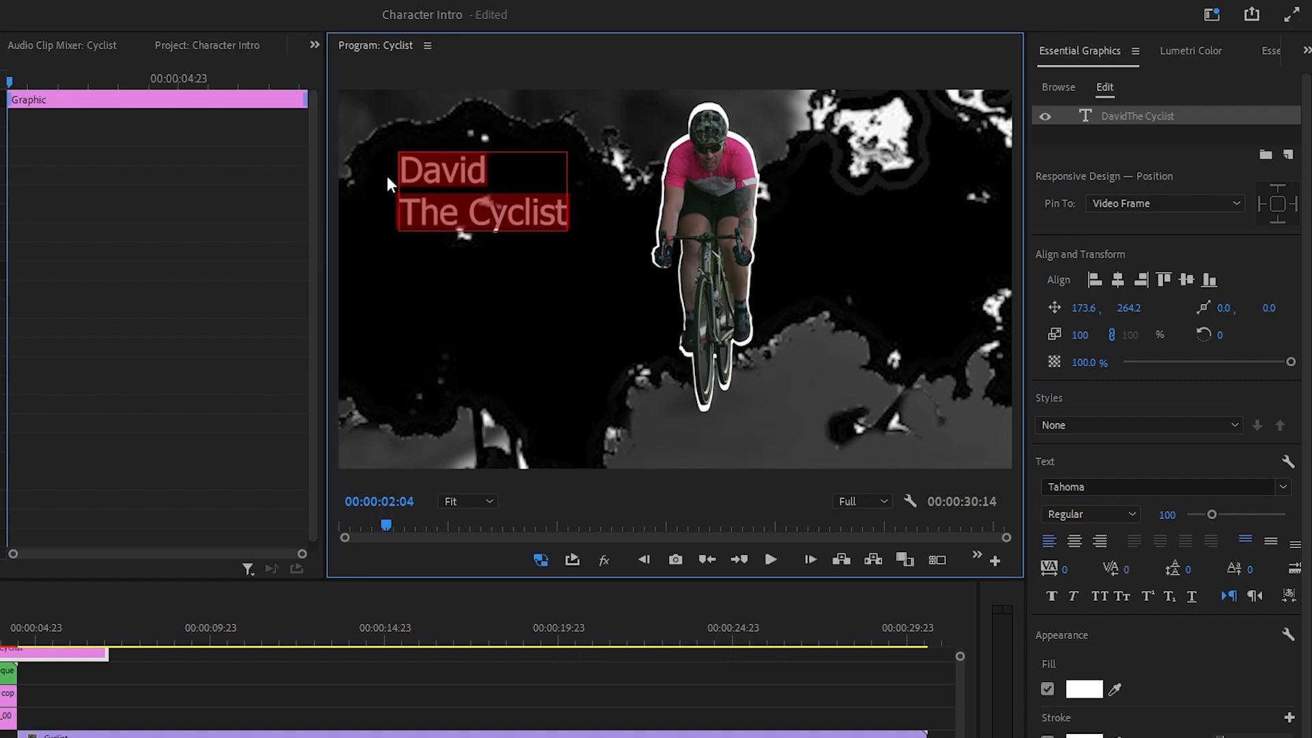
{"action": "left_click", "coordinate": [1282, 486]}
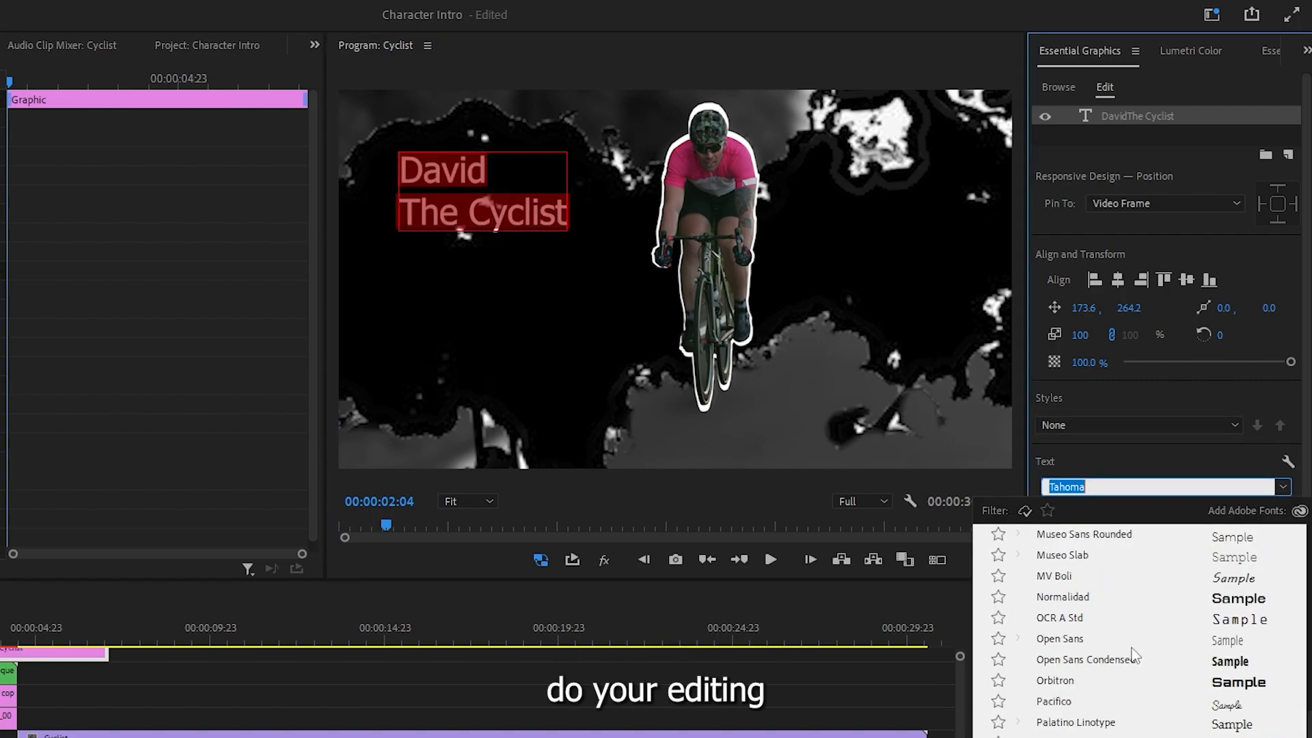
{"action": "scroll", "coordinate": [1135, 656], "scroll_direction": "up", "scroll_amount": 3}
{"action": "left_click", "coordinate": [1064, 597]}
{"action": "left_click_drag", "start_coordinate": [1080, 335], "coordinate": [1090, 308]}
{"action": "left_click_drag", "start_coordinate": [1129, 308], "coordinate": [1149, 309]}
Step: Give the title a 574646 fill and a white outer stroke of width 3
{"action": "left_click", "coordinate": [1085, 689]}
{"action": "left_click", "coordinate": [385, 298]}
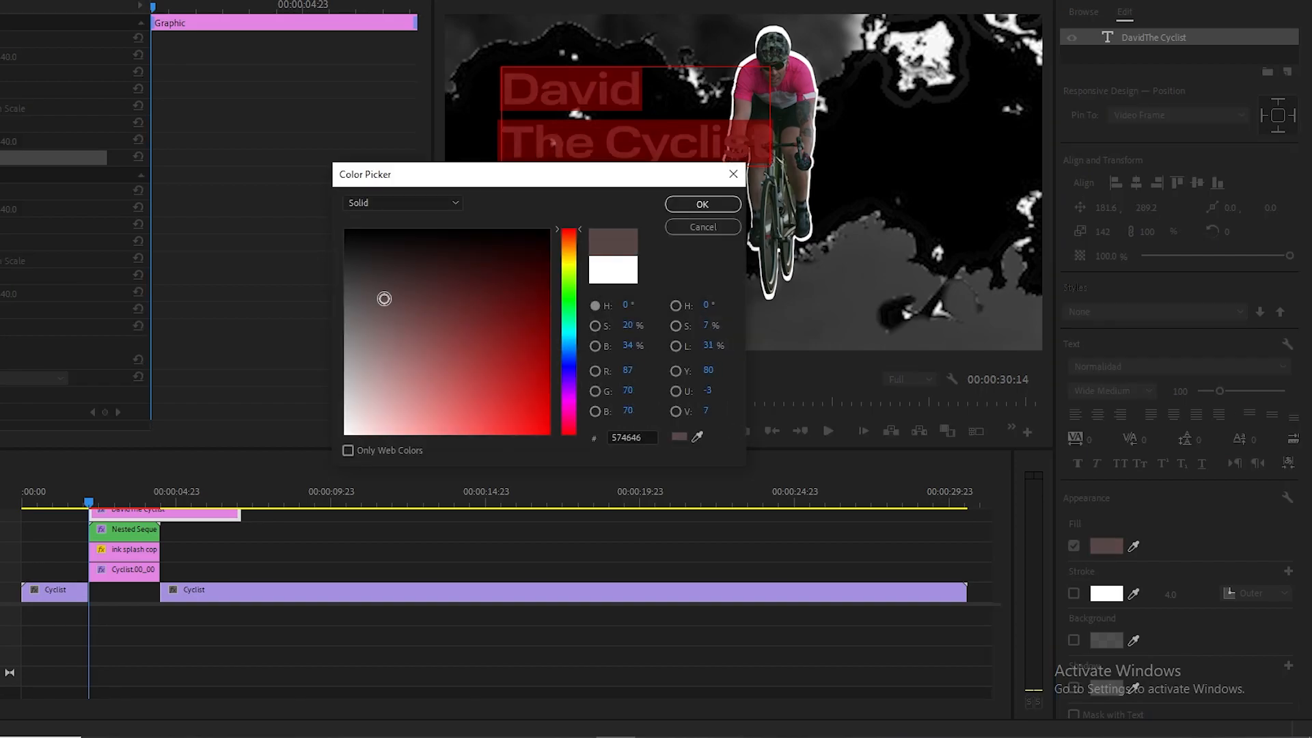
{"action": "left_click", "coordinate": [703, 204]}
{"action": "left_click", "coordinate": [1074, 593]}
{"action": "left_click_drag", "start_coordinate": [1171, 595], "coordinate": [1166, 595]}
Step: Change the title's font to ZabriskieScriptSwash, scale it to 178 and shift it slightly down to horizontal position 190.6
{"action": "left_click", "coordinate": [1283, 367]}
{"action": "scroll", "coordinate": [1162, 547], "scroll_direction": "down", "scroll_amount": 10}
{"action": "left_click", "coordinate": [1145, 484]}
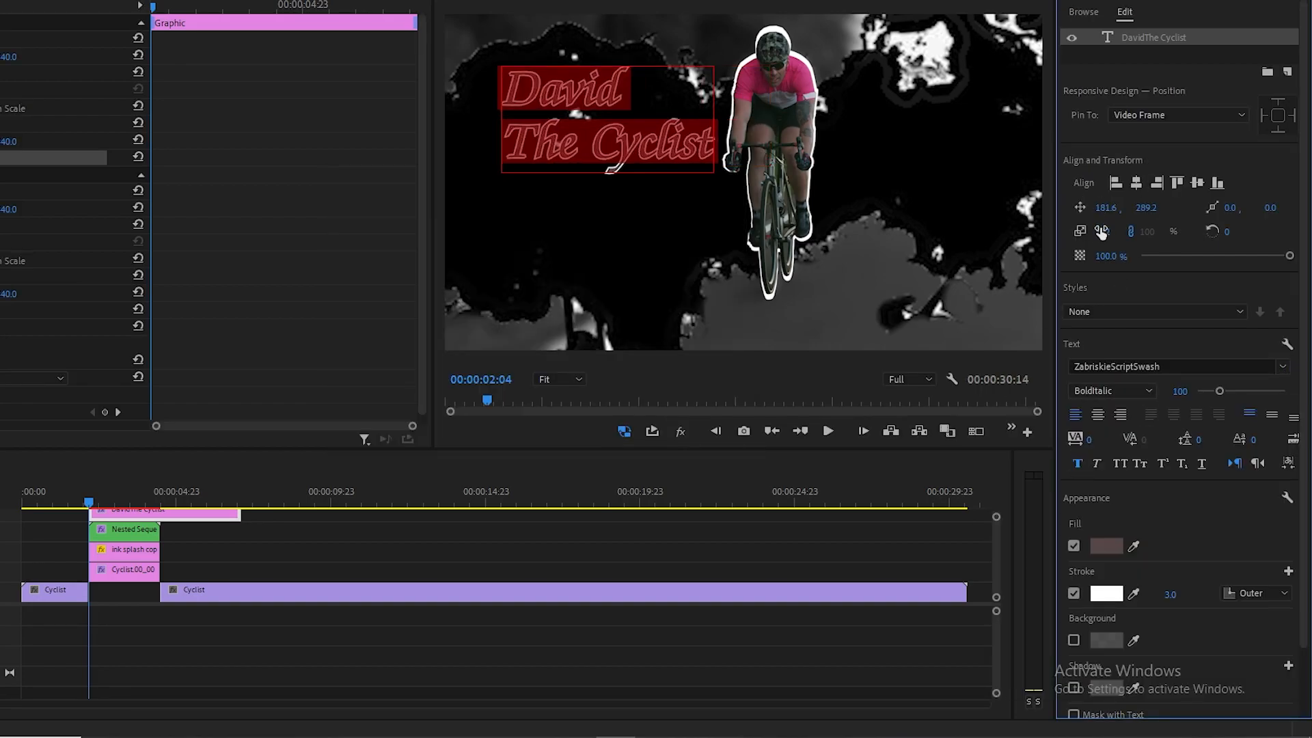
{"action": "left_click_drag", "start_coordinate": [1102, 232], "coordinate": [1129, 231]}
{"action": "left_click_drag", "start_coordinate": [1106, 208], "coordinate": [1113, 207]}
{"action": "left_click_drag", "start_coordinate": [1146, 208], "coordinate": [1156, 207]}
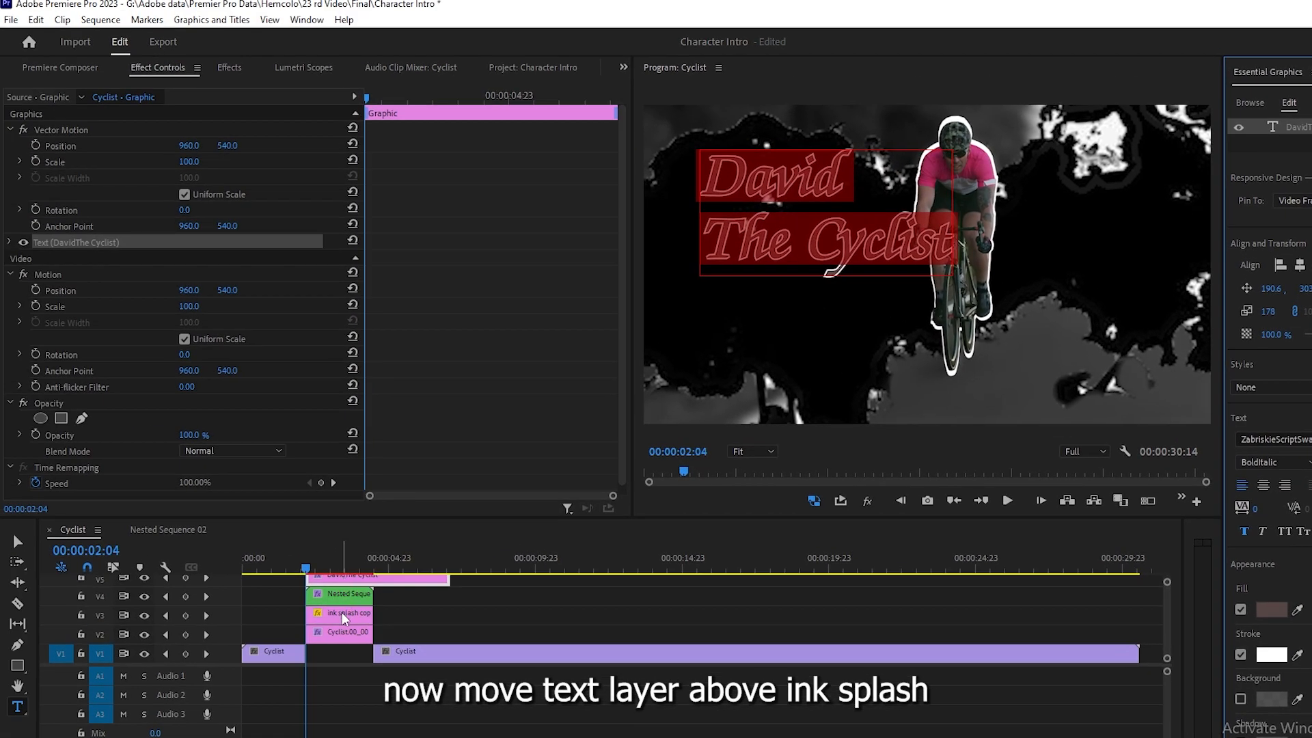
Step: Restack the clips with the blurred still on V1, ink splash on V2 and title on V3, trimming the title to the nested clip's end
{"action": "left_click", "coordinate": [19, 542]}
{"action": "left_click_drag", "start_coordinate": [388, 613], "coordinate": [345, 634]}
{"action": "left_click_drag", "start_coordinate": [338, 621], "coordinate": [336, 639]}
{"action": "left_click_drag", "start_coordinate": [343, 580], "coordinate": [344, 617]}
{"action": "left_click_drag", "start_coordinate": [449, 617], "coordinate": [375, 618]}
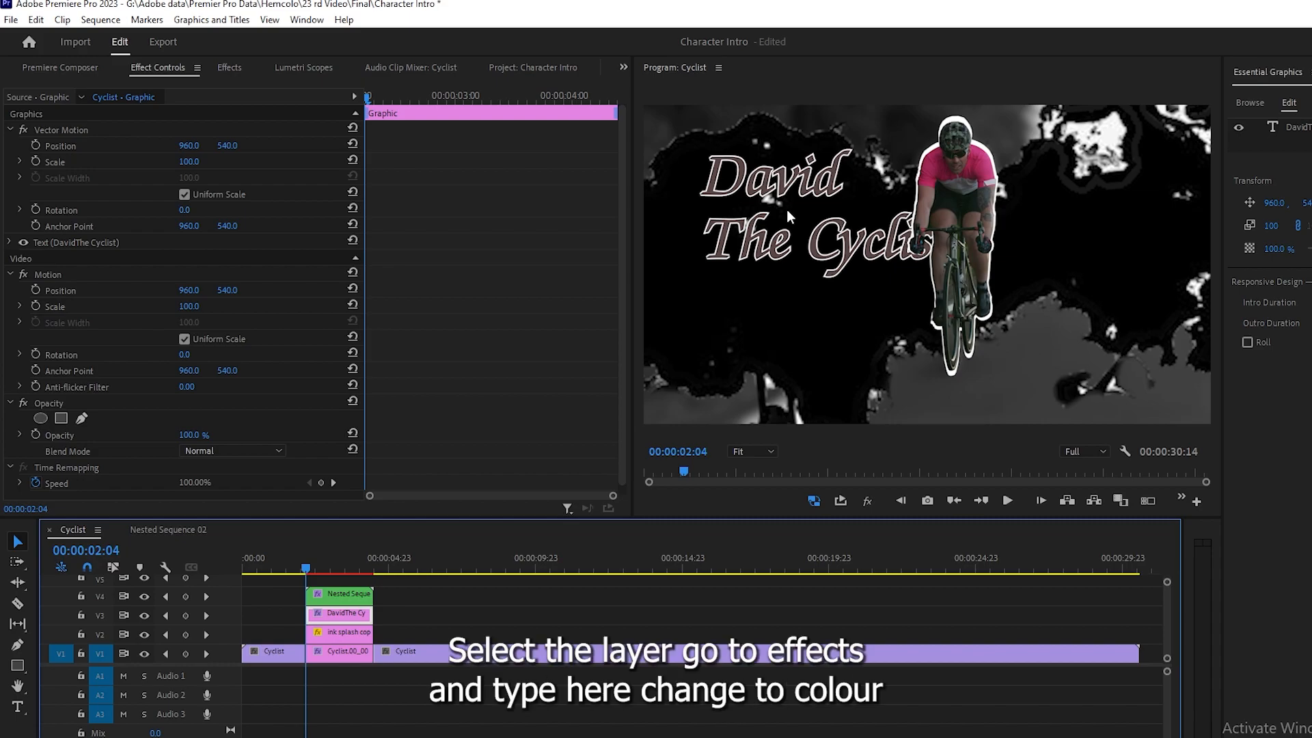
Step: Find the Change to Color effect, apply it to the ink splash clip on V2 and open its settings
{"action": "left_click", "coordinate": [339, 633]}
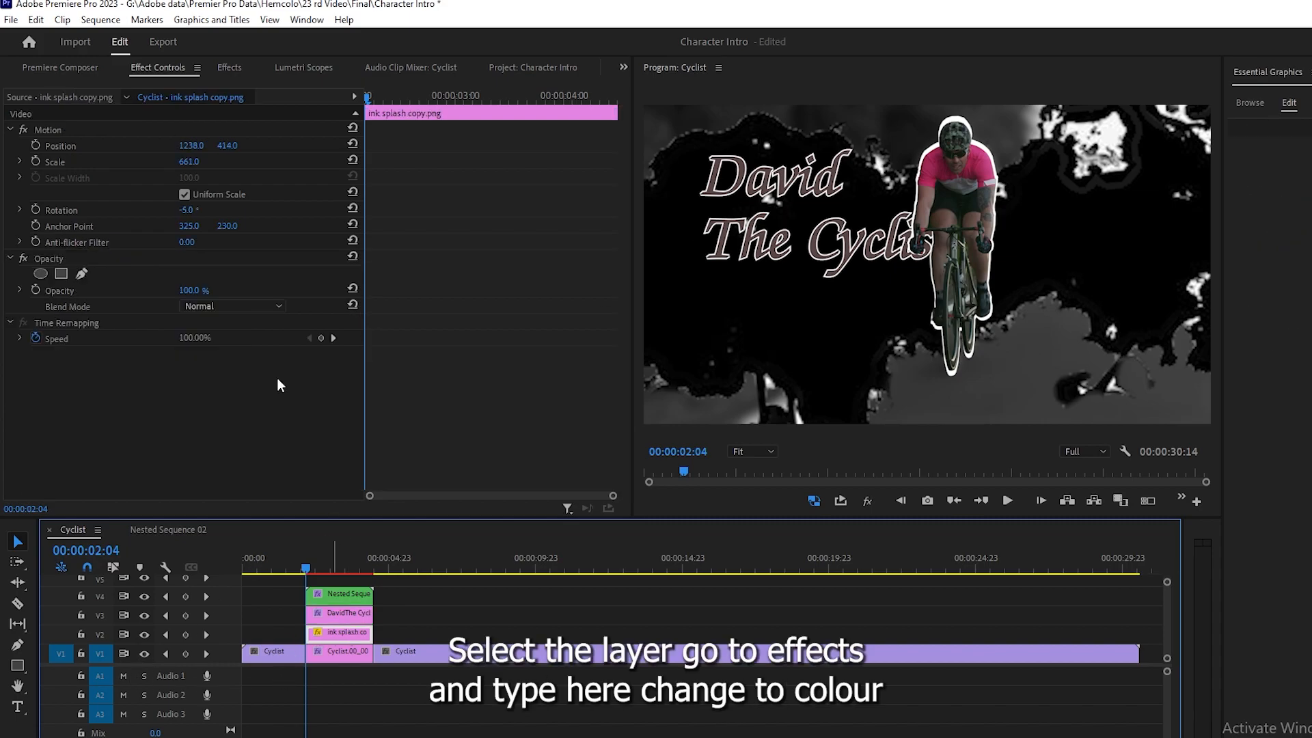
{"action": "left_click", "coordinate": [220, 68]}
{"action": "left_click_drag", "start_coordinate": [59, 88], "coordinate": [21, 82]}
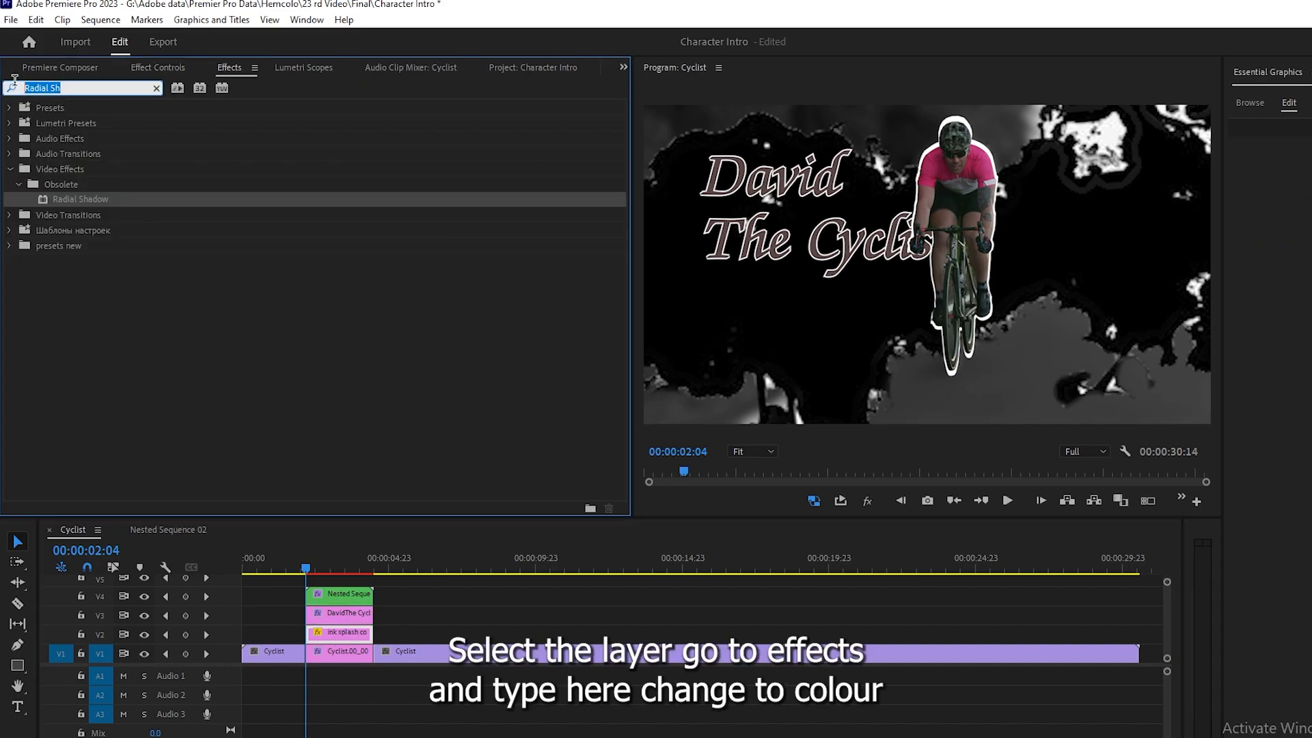
{"action": "type", "text": "Change to"}
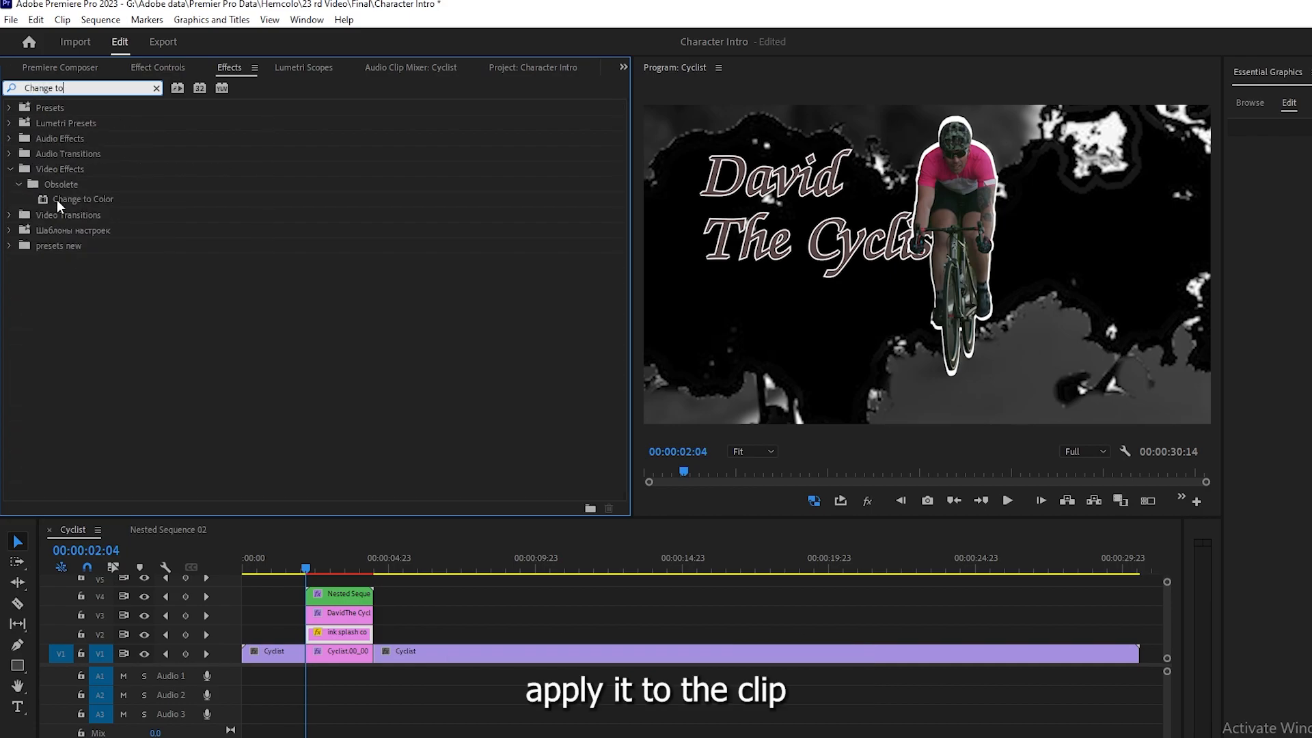
{"action": "mouse_move", "coordinate": [59, 199]}
{"action": "left_mouse_down"}
{"action": "mouse_move", "coordinate": [122, 308]}
{"action": "mouse_move", "coordinate": [337, 579]}
{"action": "mouse_move", "coordinate": [339, 633]}
{"action": "left_mouse_up"}
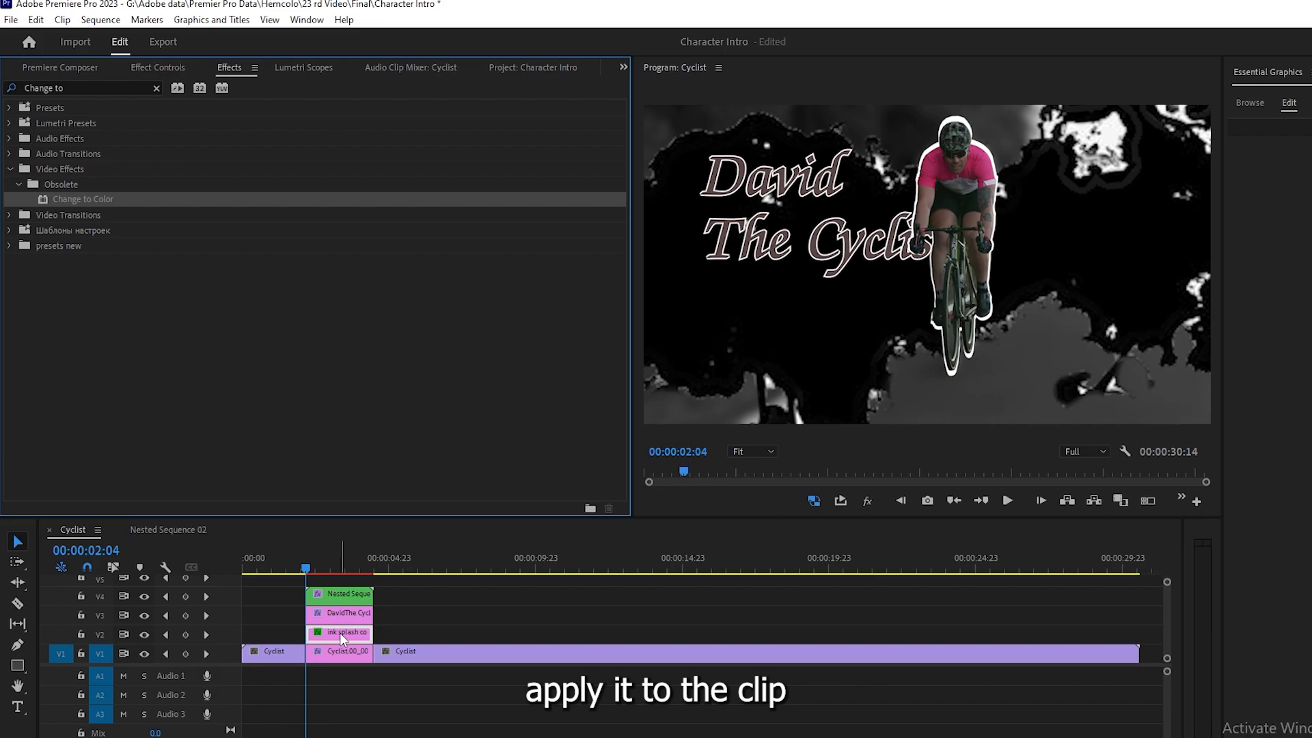
{"action": "left_click", "coordinate": [152, 65]}
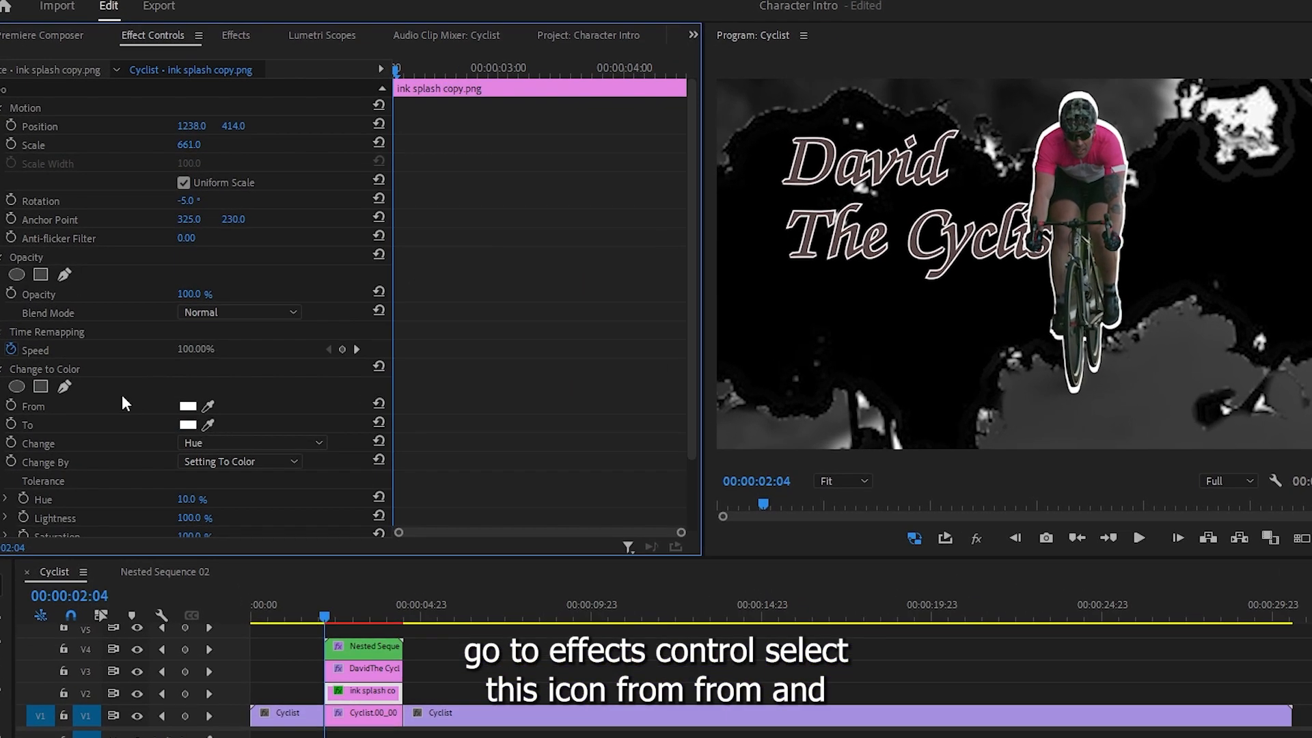
Step: Sample the black ink splash as the From color and the pink jersey as the To color, with Change set to Hue, Lightness & Saturation
{"action": "left_click_drag", "start_coordinate": [208, 406], "coordinate": [901, 321]}
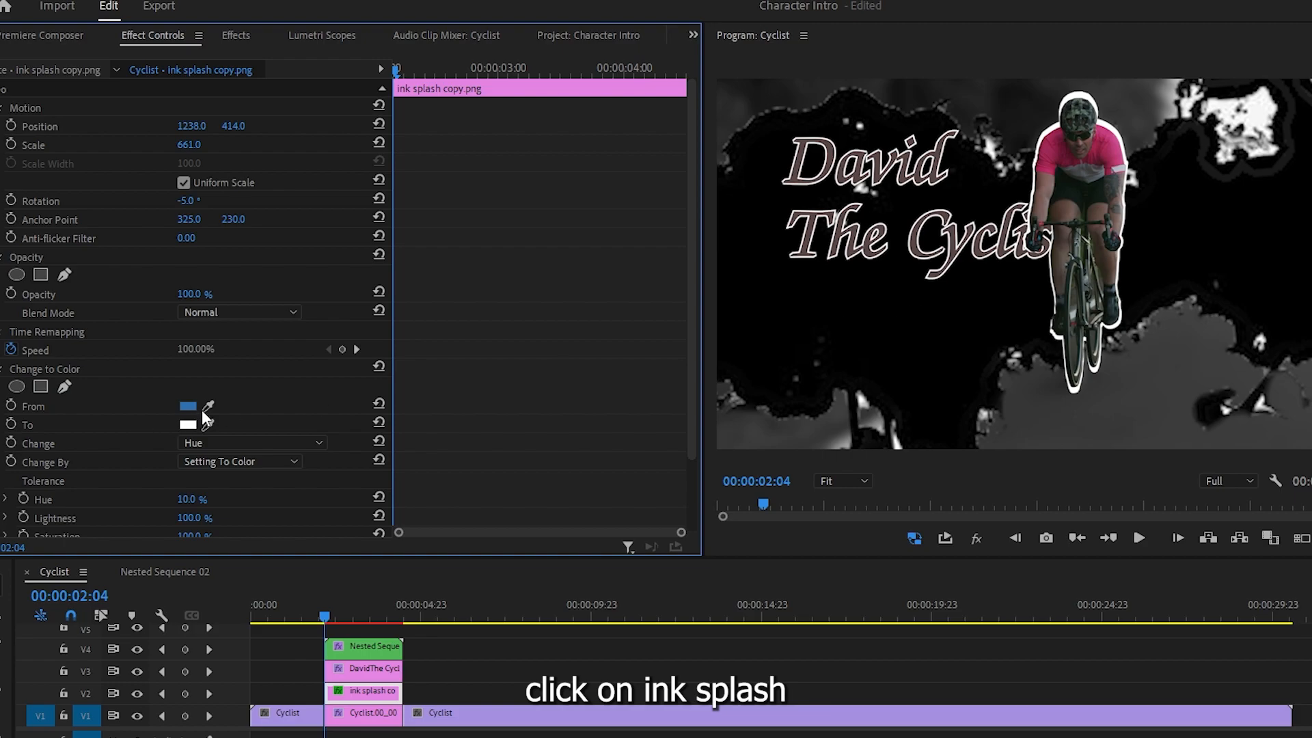
{"action": "left_click", "coordinate": [209, 406]}
{"action": "left_click", "coordinate": [881, 313]}
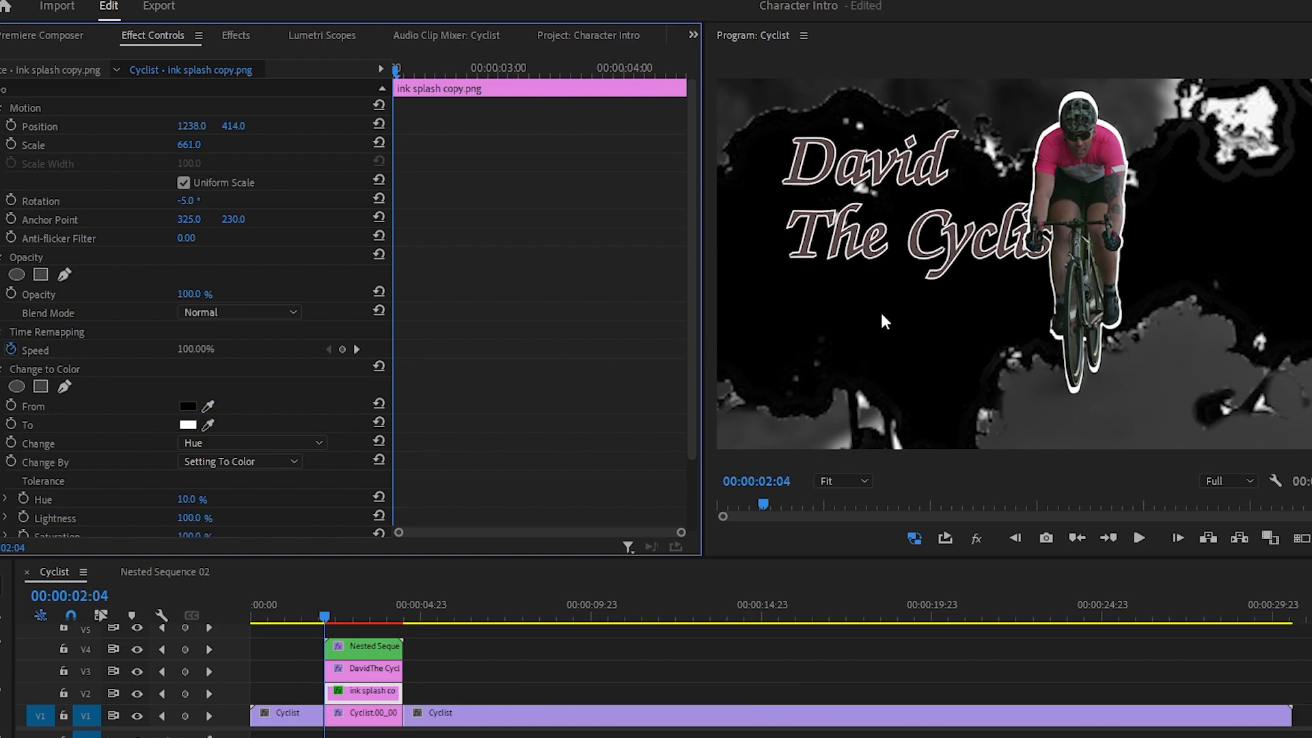
{"action": "left_click", "coordinate": [209, 424]}
{"action": "left_click", "coordinate": [1102, 142]}
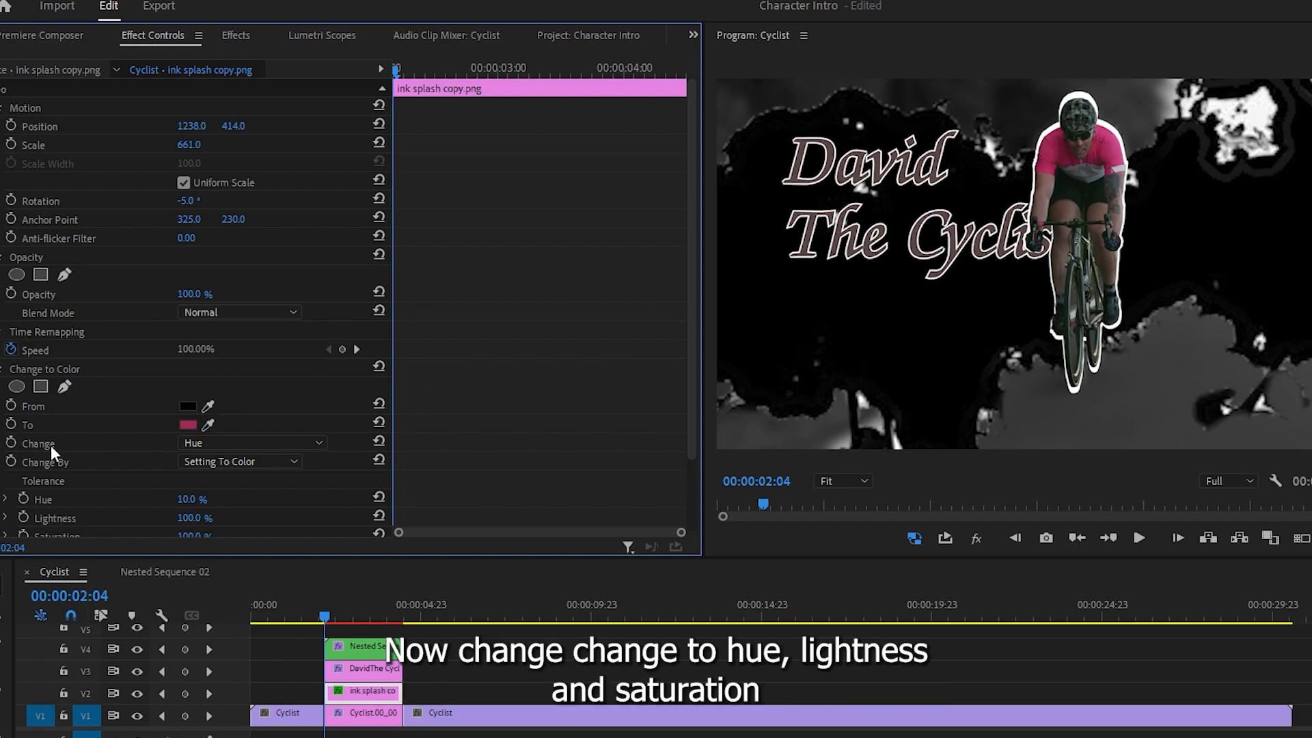
{"action": "left_click", "coordinate": [245, 443]}
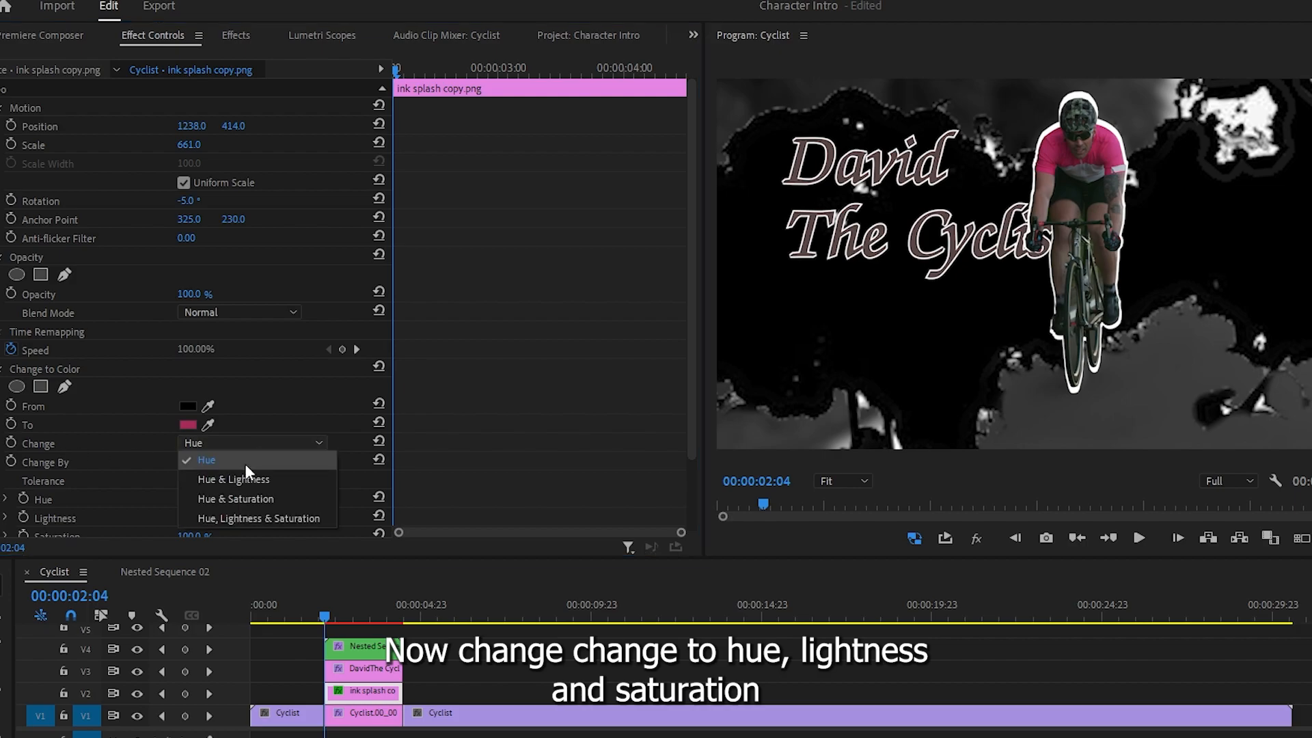
{"action": "left_click", "coordinate": [250, 520]}
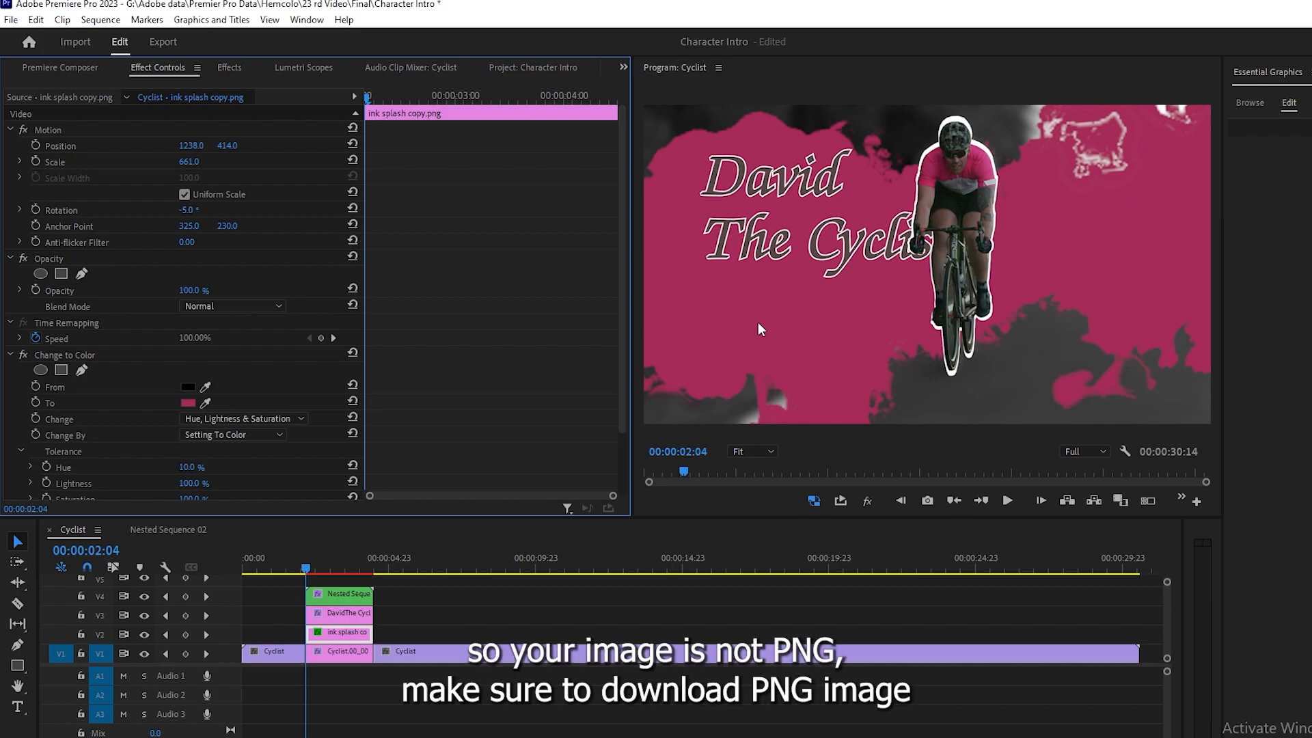
Step: Keyframe the ink splash clip's scale from 665 at its start to 656 at its end
{"action": "left_click", "coordinate": [352, 635]}
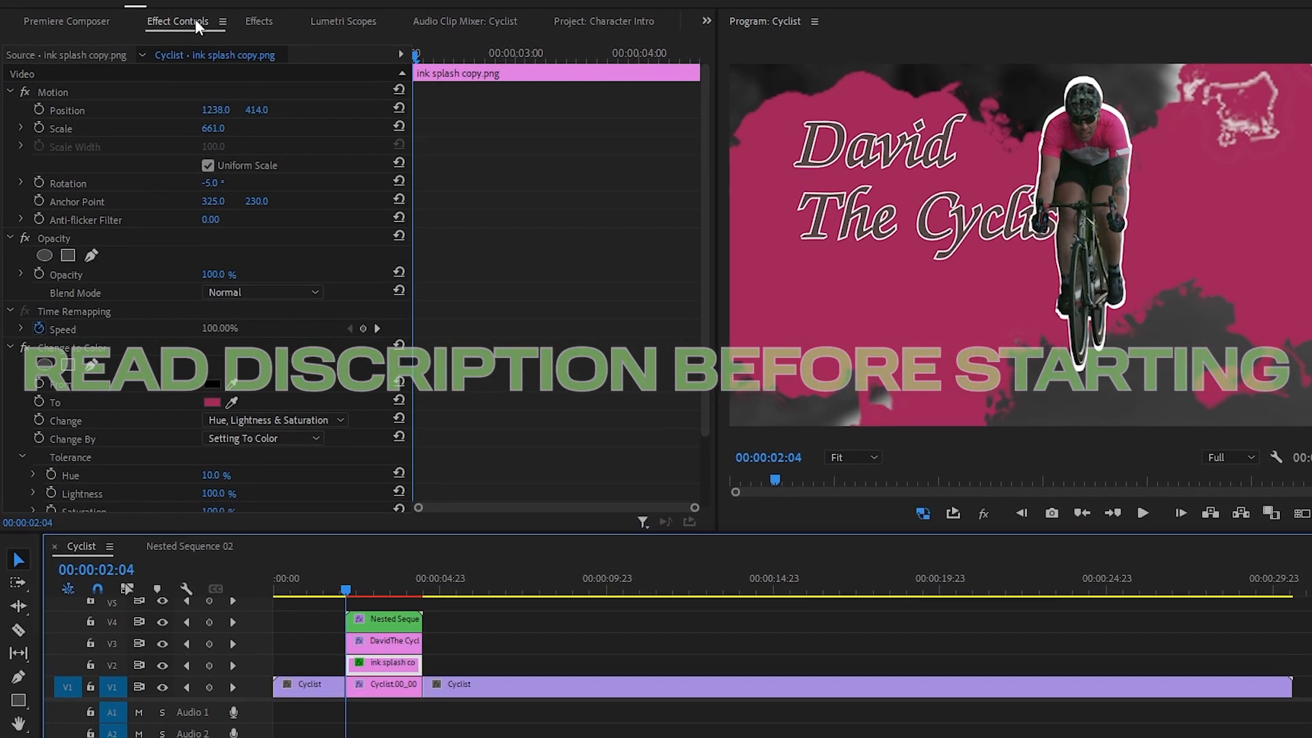
{"action": "left_click", "coordinate": [40, 128]}
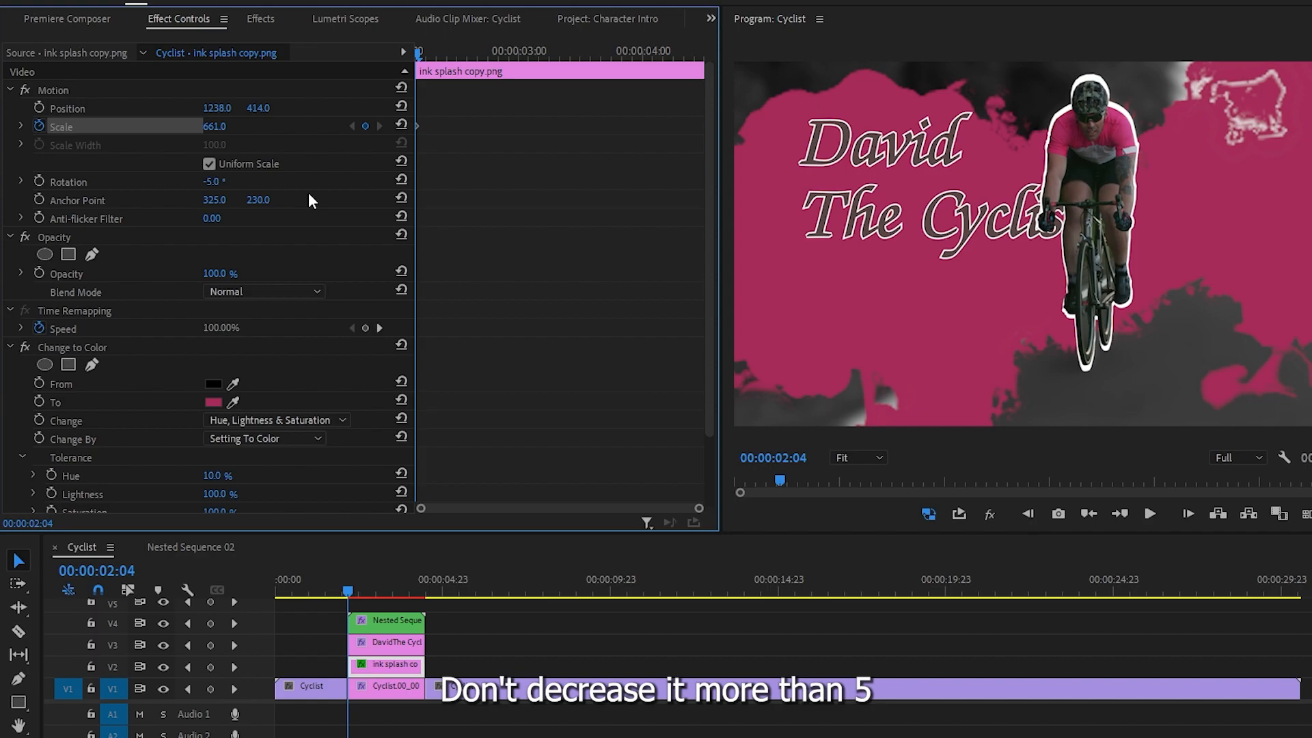
{"action": "left_click_drag", "start_coordinate": [220, 126], "coordinate": [216, 125]}
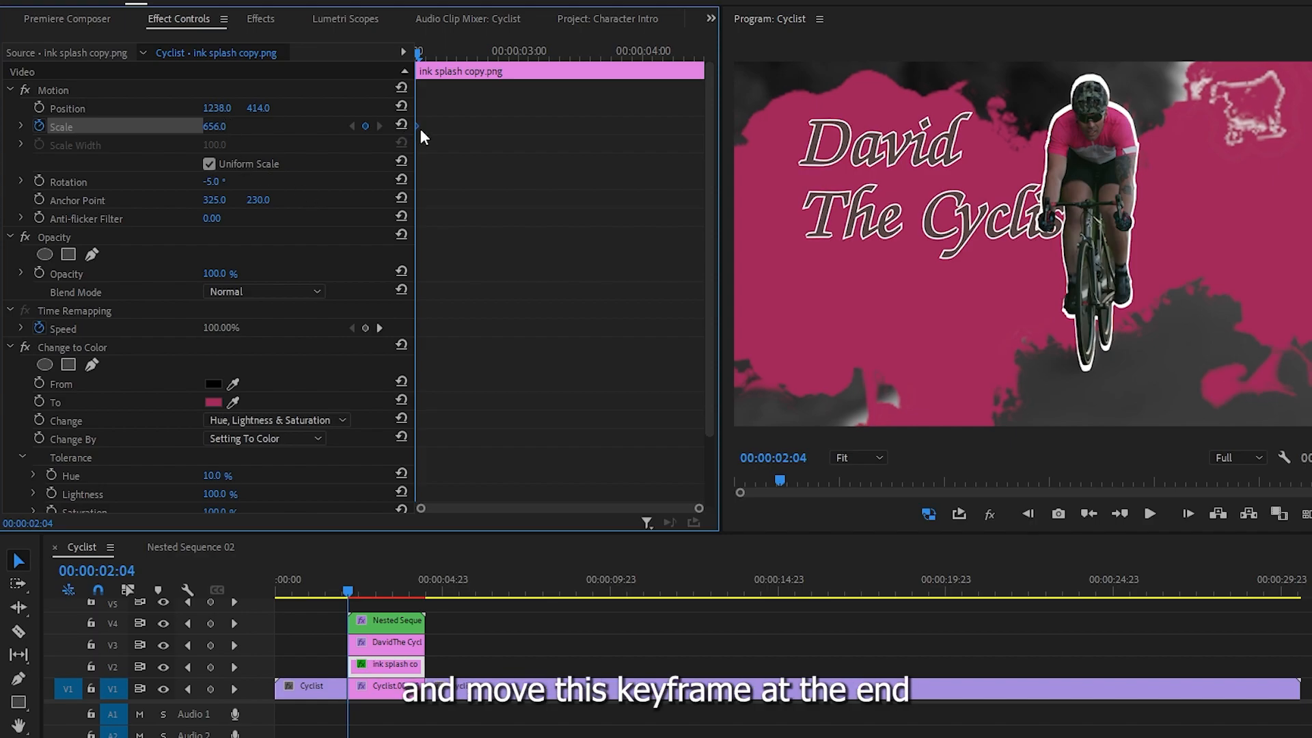
{"action": "left_click_drag", "start_coordinate": [419, 125], "coordinate": [811, 106]}
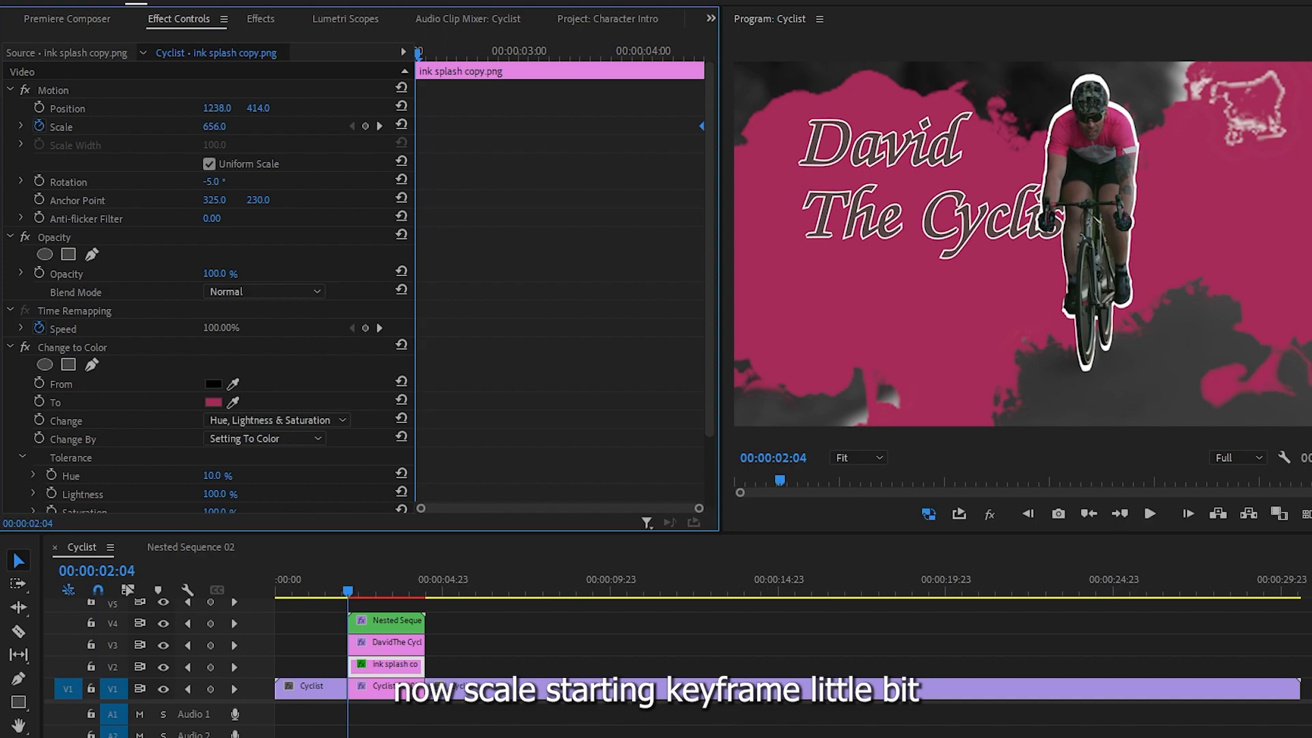
{"action": "left_click_drag", "start_coordinate": [214, 127], "coordinate": [221, 127]}
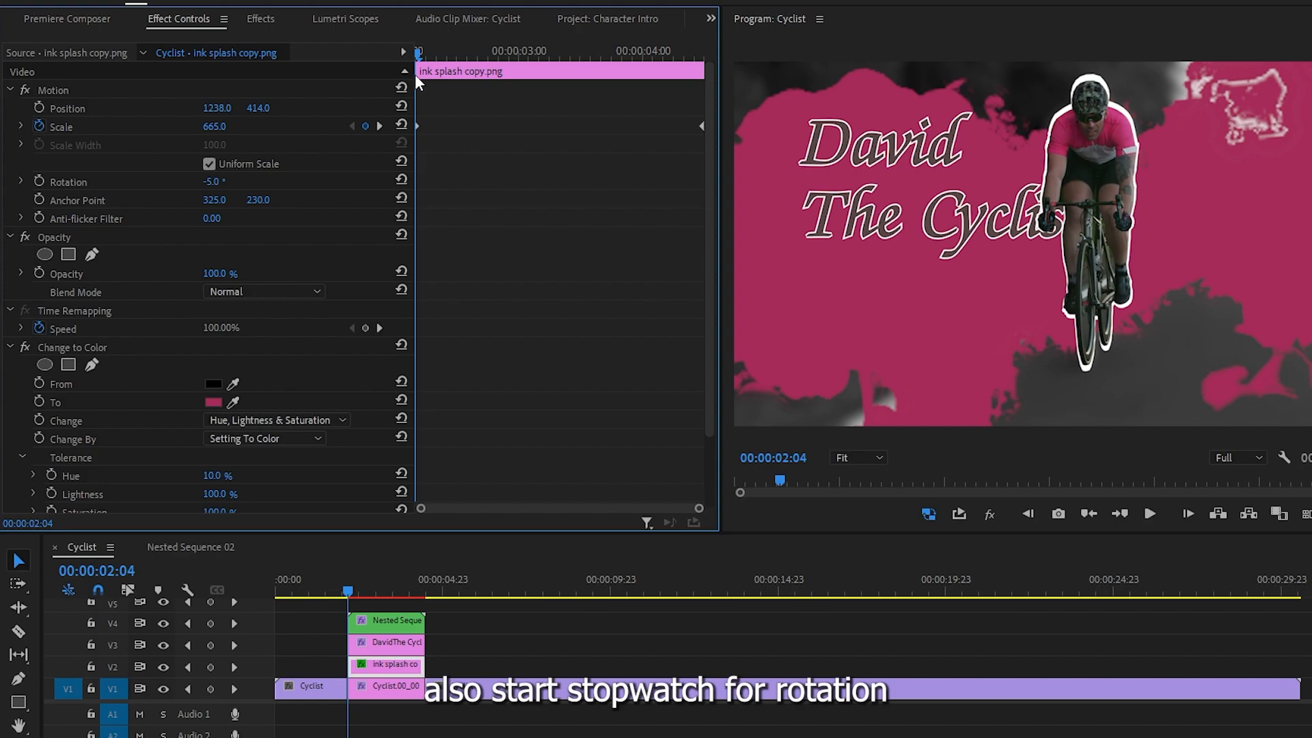
Step: Keyframe the ink splash's rotation from -5° at the clip's start to a slightly different angle at its end
{"action": "left_click", "coordinate": [40, 182]}
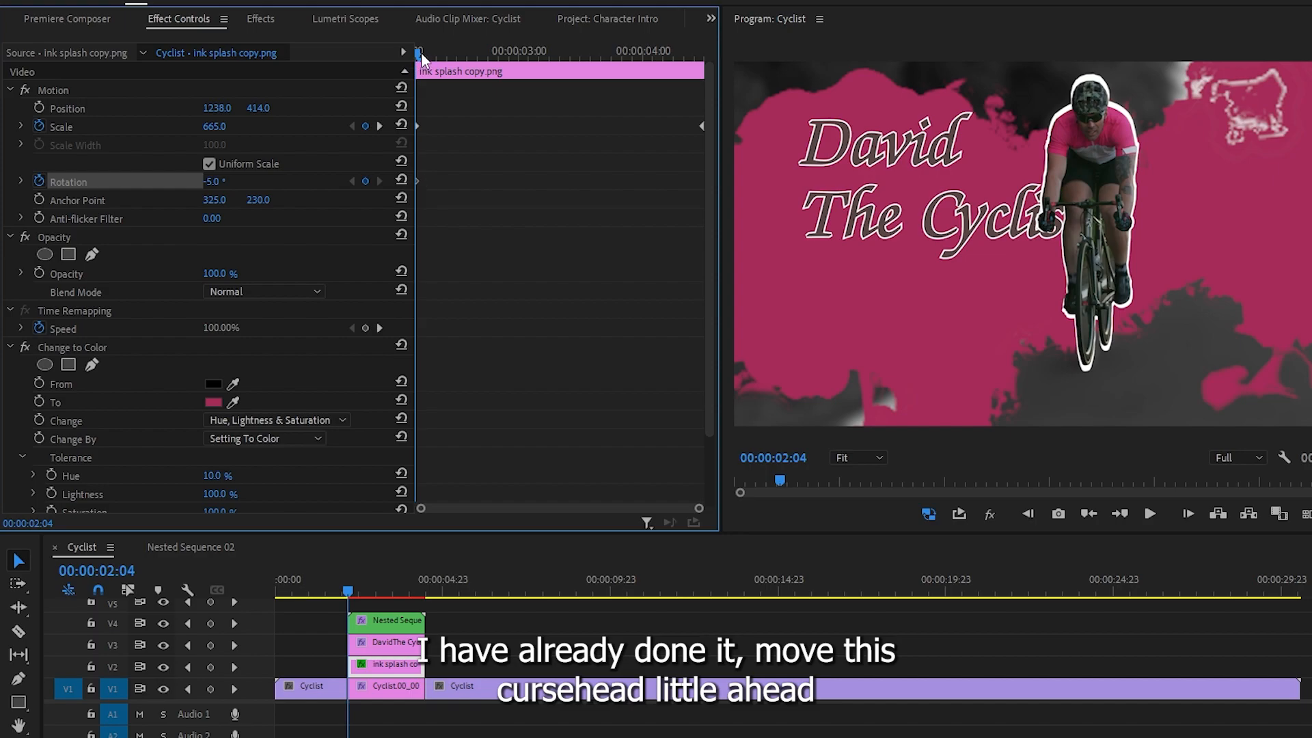
{"action": "left_click_drag", "start_coordinate": [421, 52], "coordinate": [465, 49]}
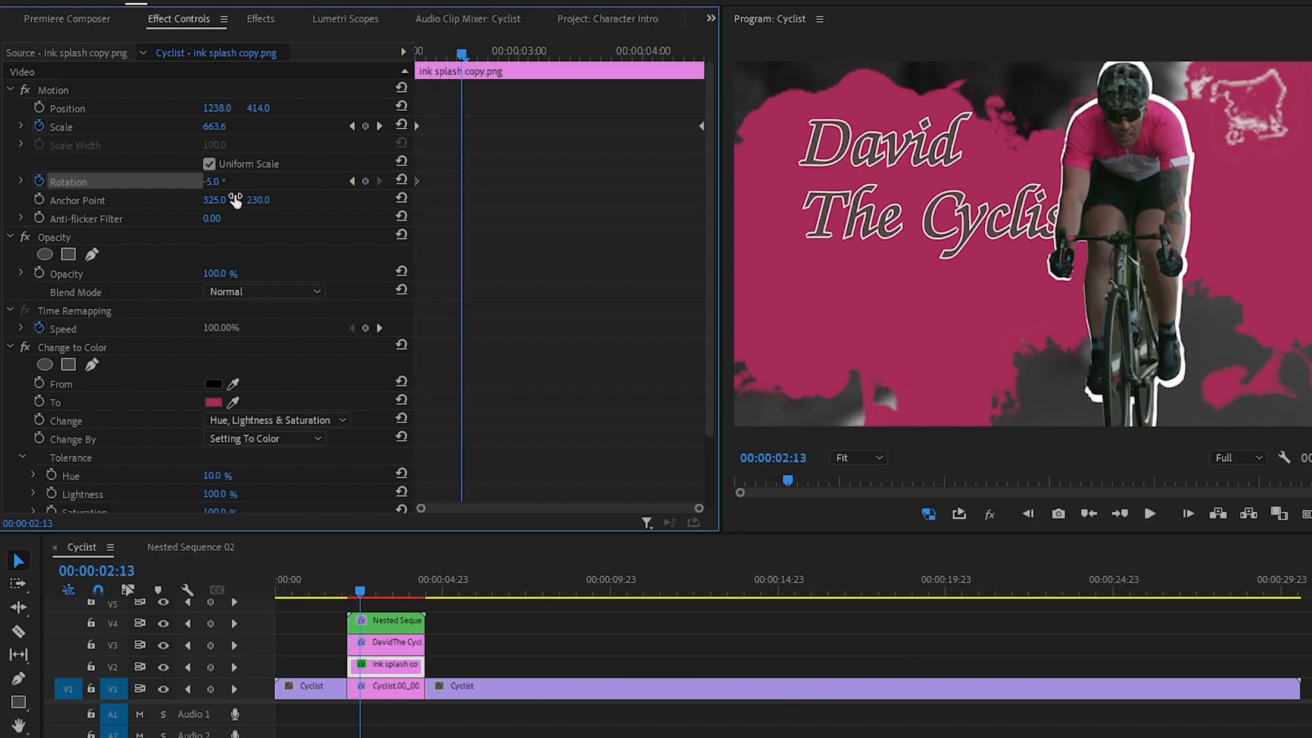
{"action": "left_click", "coordinate": [219, 181]}
{"action": "key", "text": "Return"}
{"action": "left_click_drag", "start_coordinate": [462, 182], "coordinate": [717, 184]}
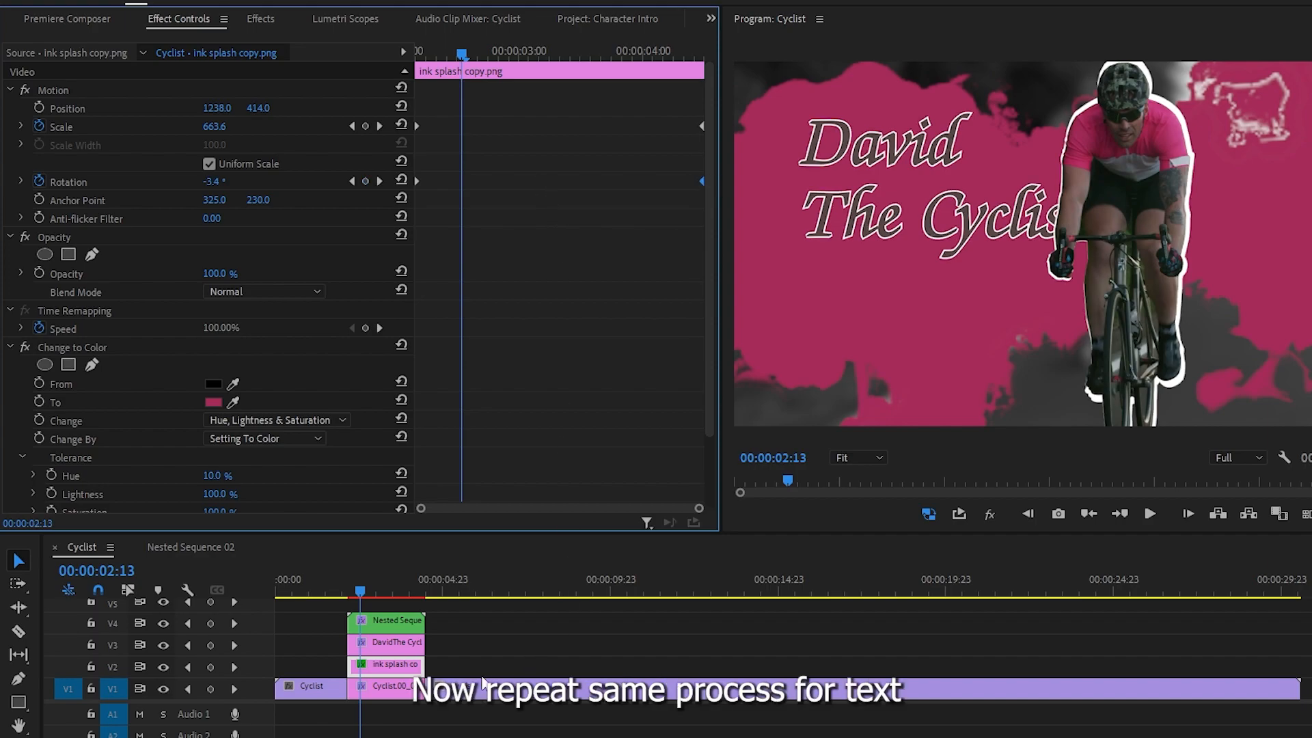
Step: Keyframe the title's Vector Motion scale at 108 near the start and 95 at the clip's end, and open its rotation value
{"action": "left_click", "coordinate": [404, 646]}
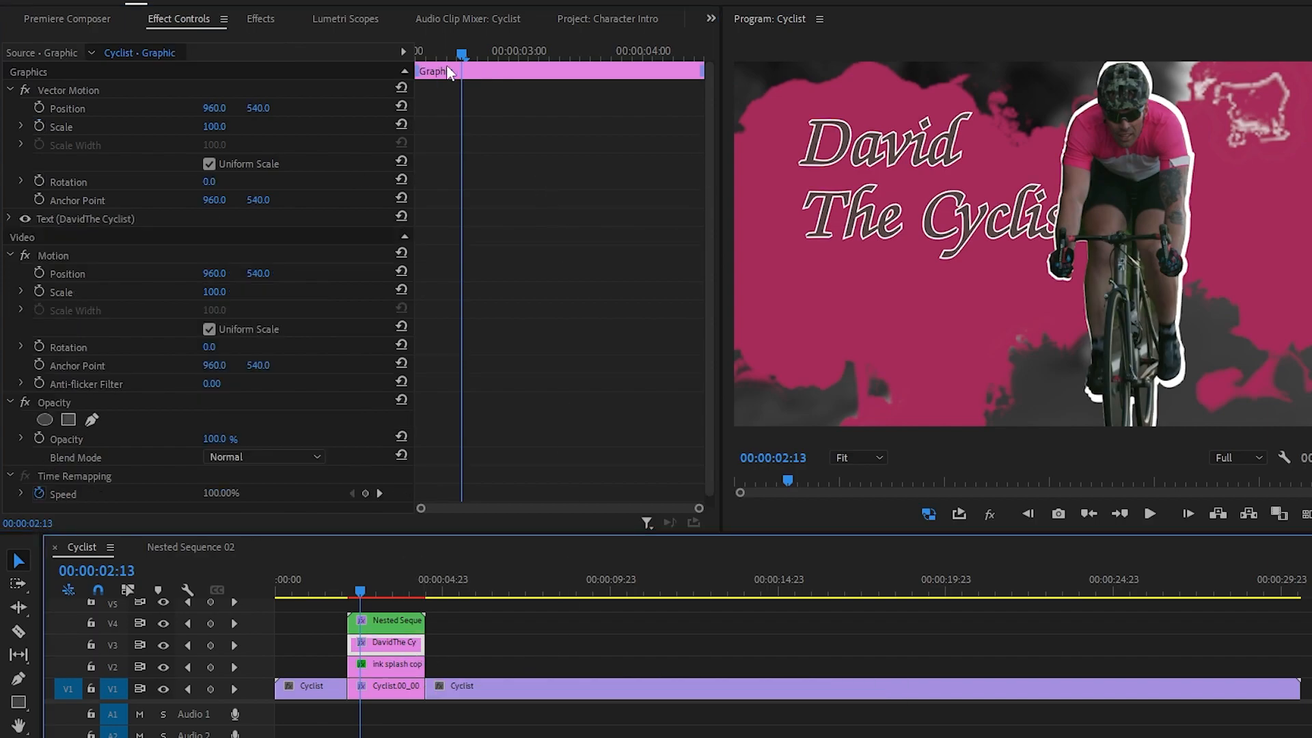
{"action": "left_click", "coordinate": [215, 126]}
{"action": "type", "text": "95"}
{"action": "key", "text": "Return"}
{"action": "left_click", "coordinate": [39, 127]}
{"action": "left_click_drag", "start_coordinate": [462, 127], "coordinate": [706, 127]}
{"action": "left_click", "coordinate": [214, 127]}
{"action": "type", "text": "108"}
{"action": "left_click", "coordinate": [209, 182]}
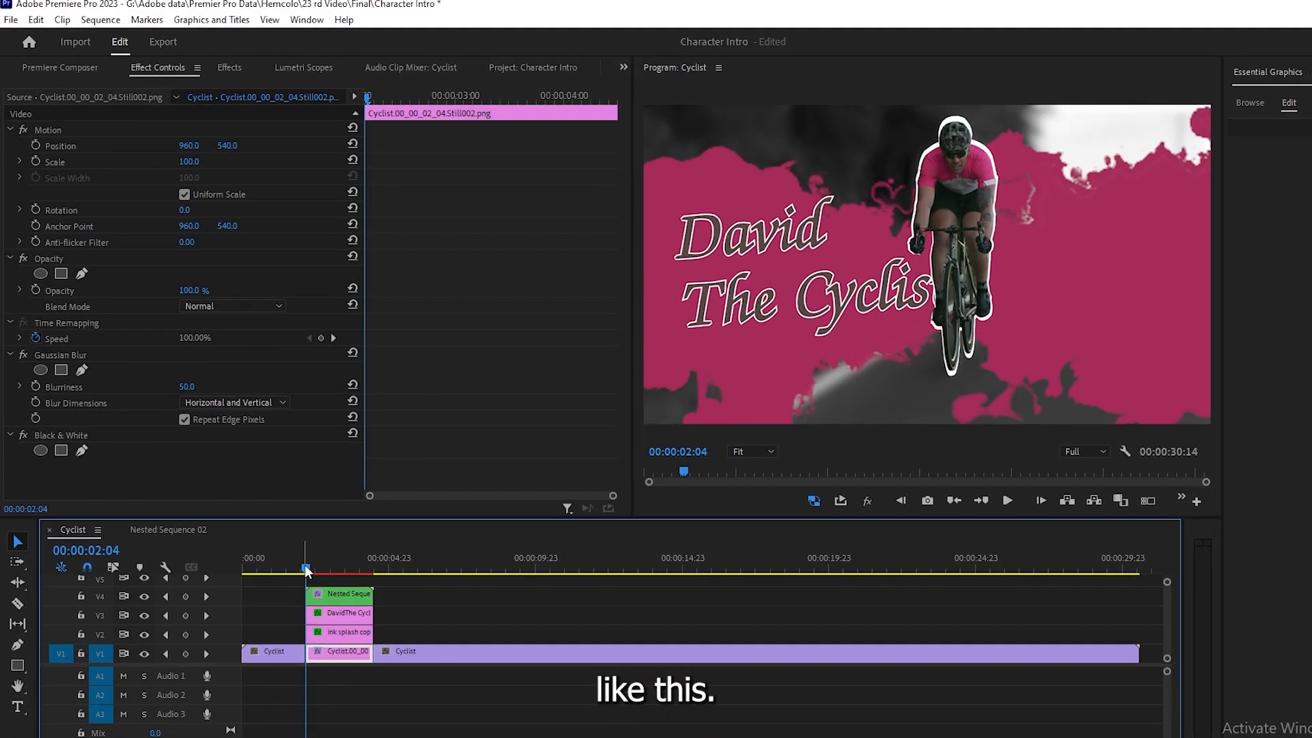
Step: Play back the sequence from about 00:00:00:17 to review the freeze-frame intro
{"action": "left_click_drag", "start_coordinate": [305, 565], "coordinate": [261, 564]}
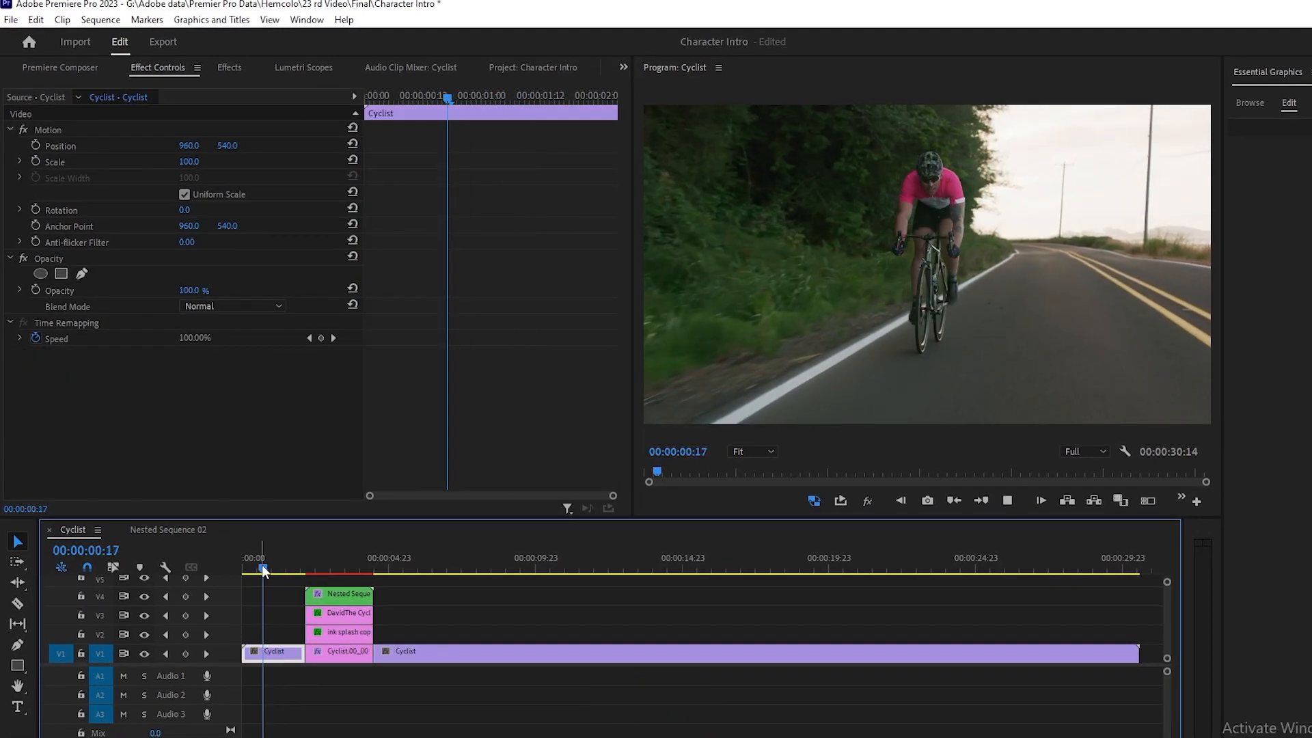
{"action": "key", "text": "space"}
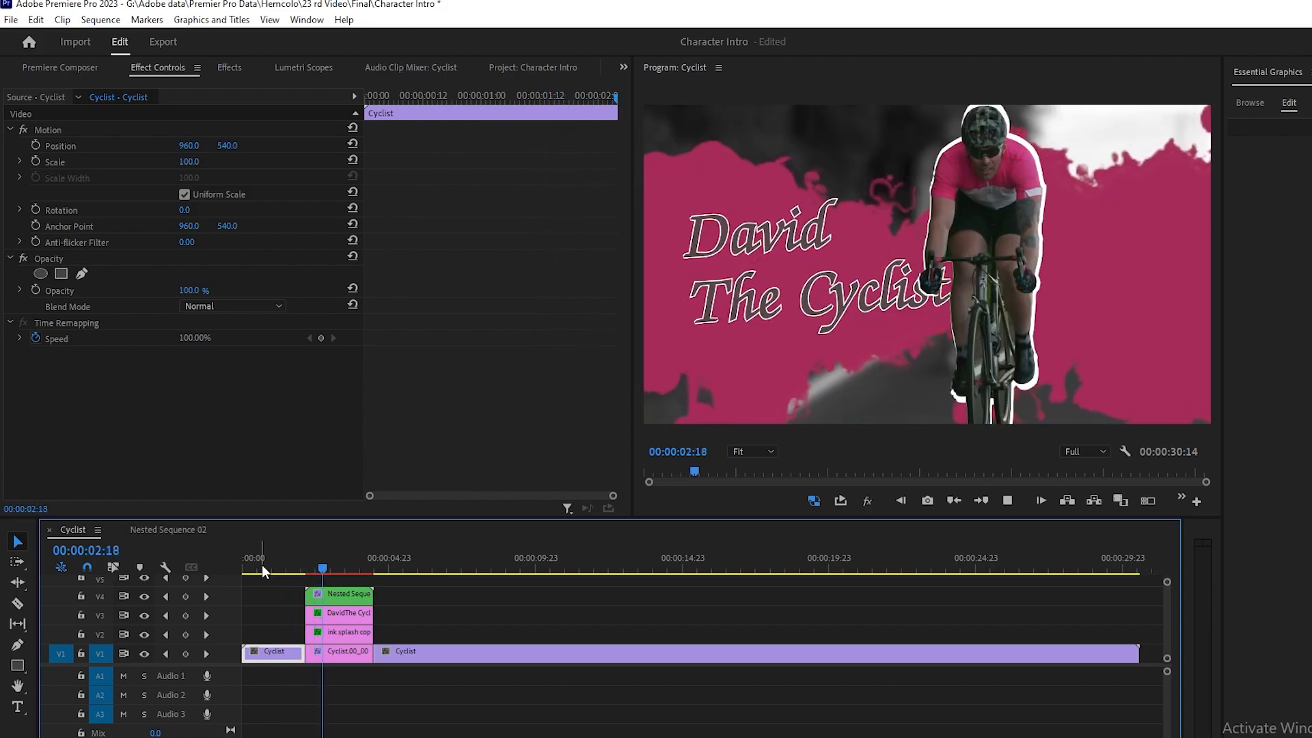